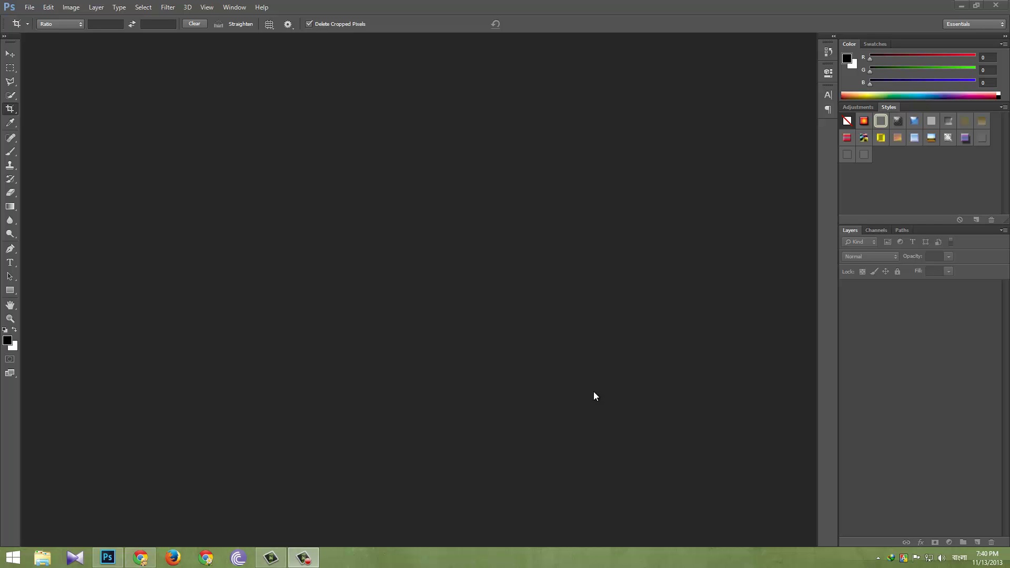
# Open the "psd mockup template" PSD file from the PSD-Techtunes folder.
pyautogui.hotkey('ctrl', 'o')
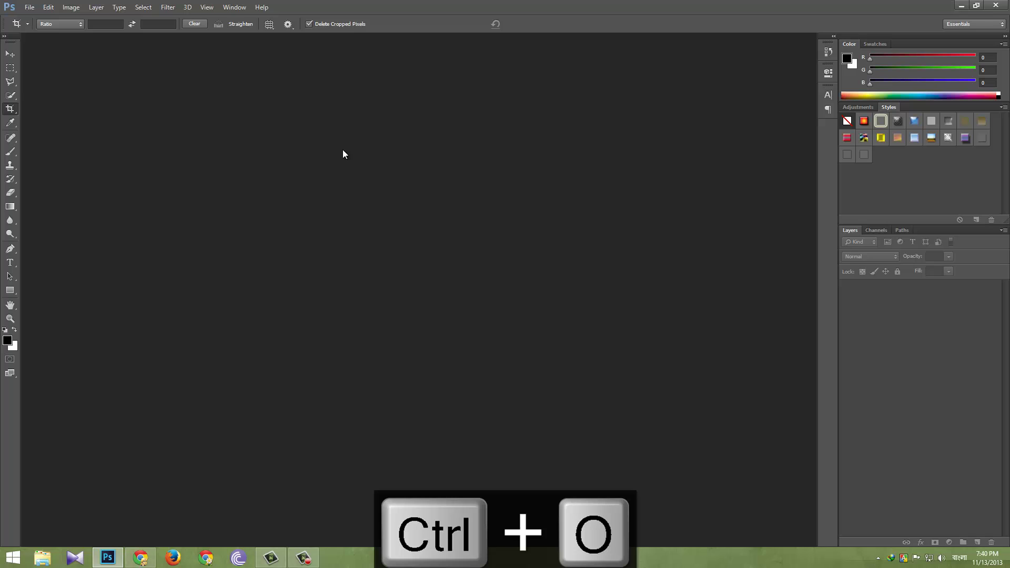
pyautogui.click(240, 87)
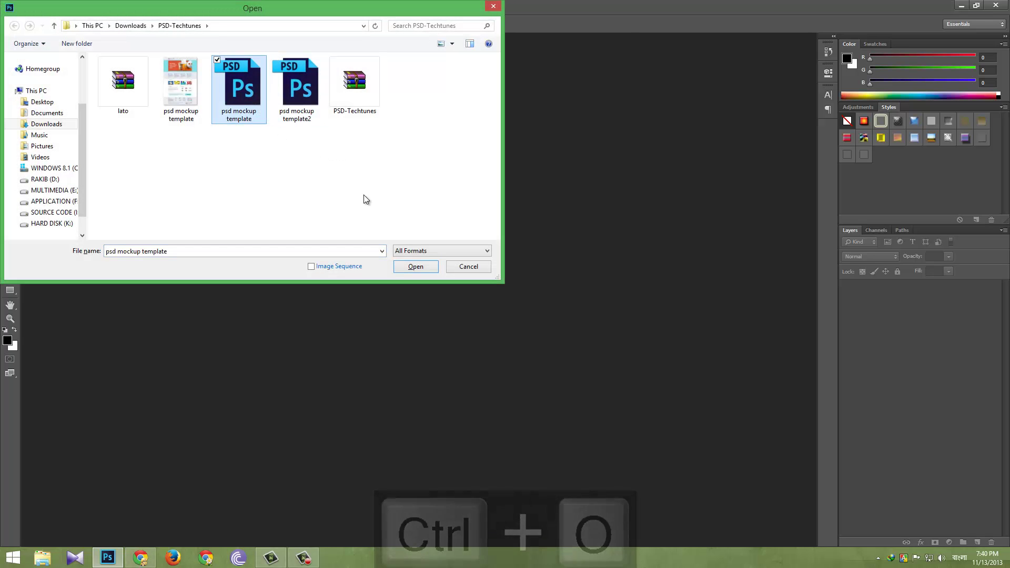
pyautogui.click(418, 267)
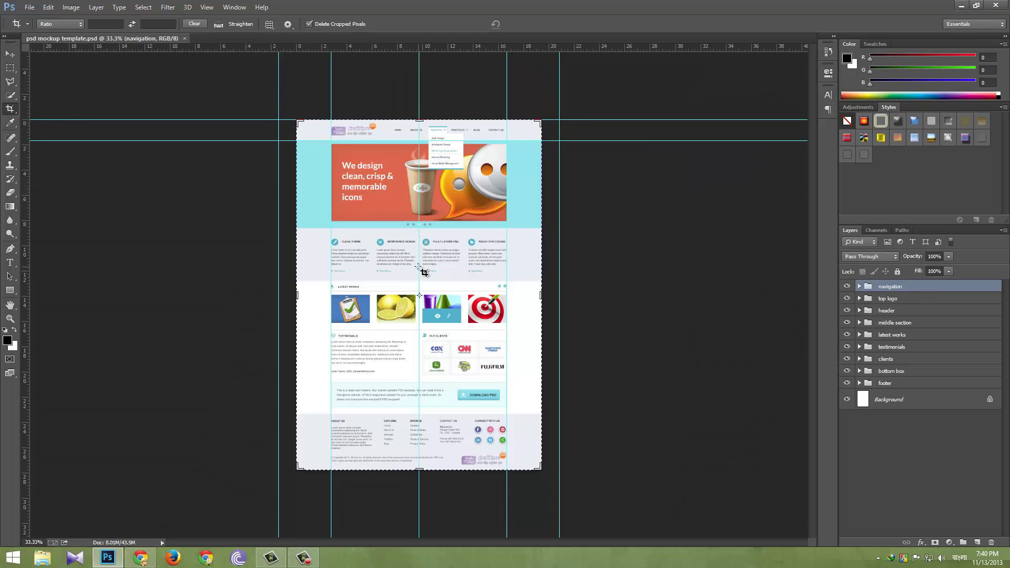
# Switch to the Move tool and clear all existing guides from the mockup.
pyautogui.click(11, 54)
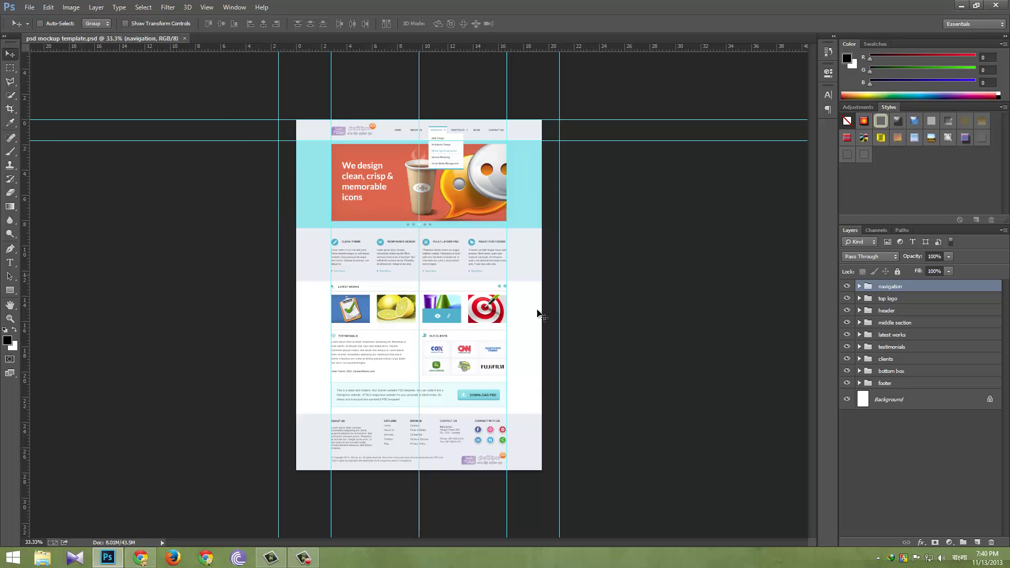
pyautogui.click(207, 8)
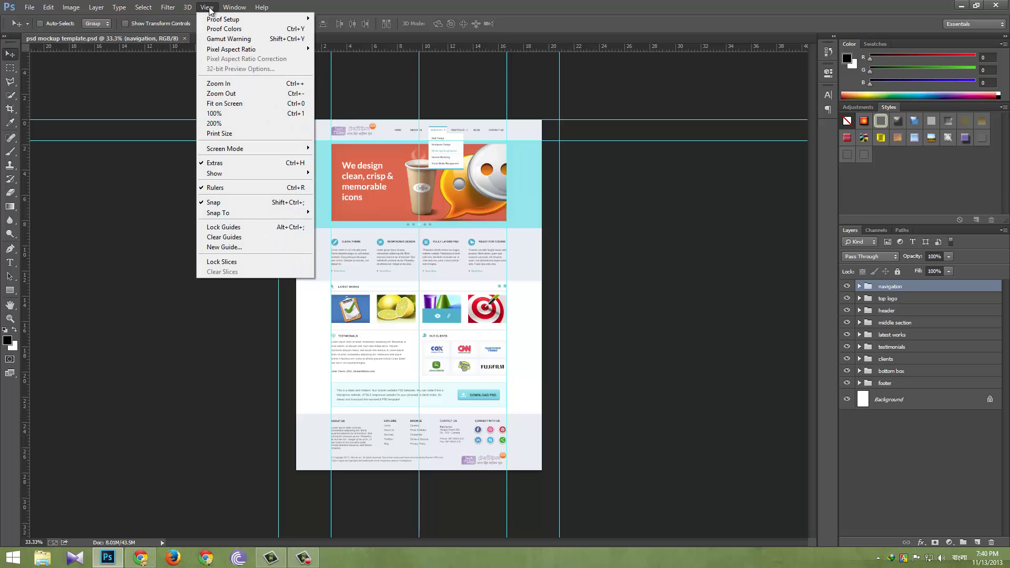
pyautogui.click(241, 238)
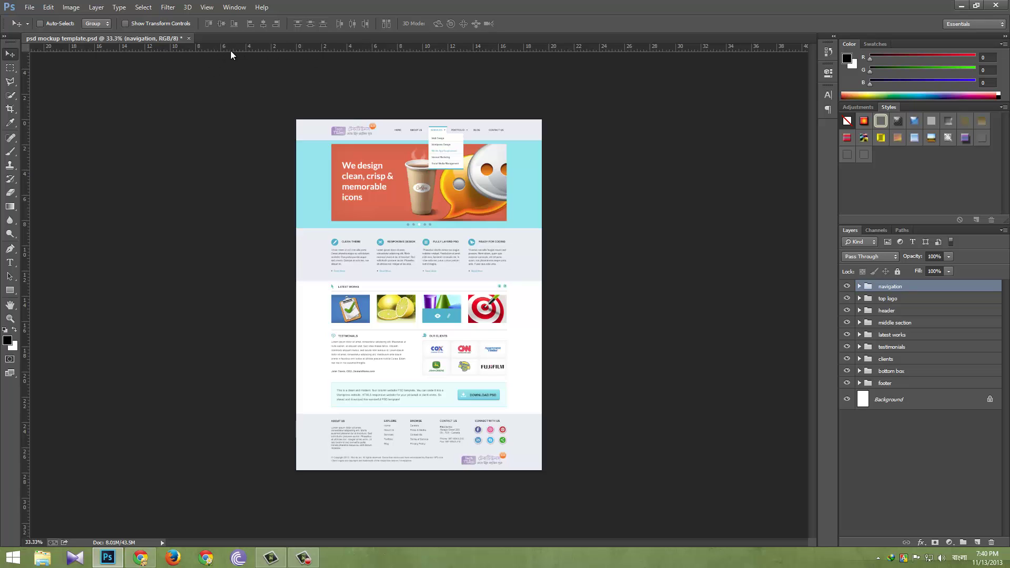
pyautogui.click(206, 9)
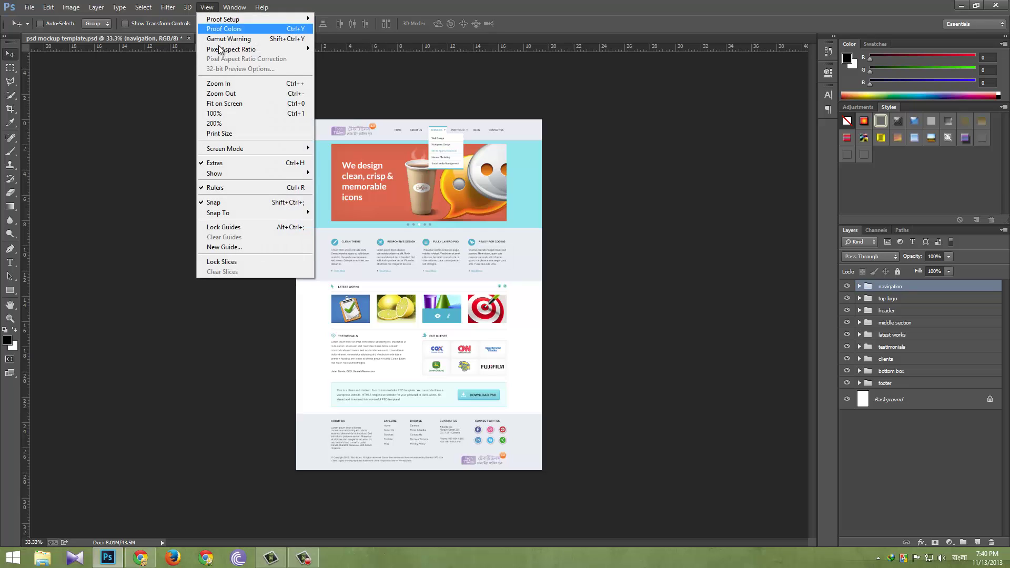
pyautogui.moveTo(225, 149)
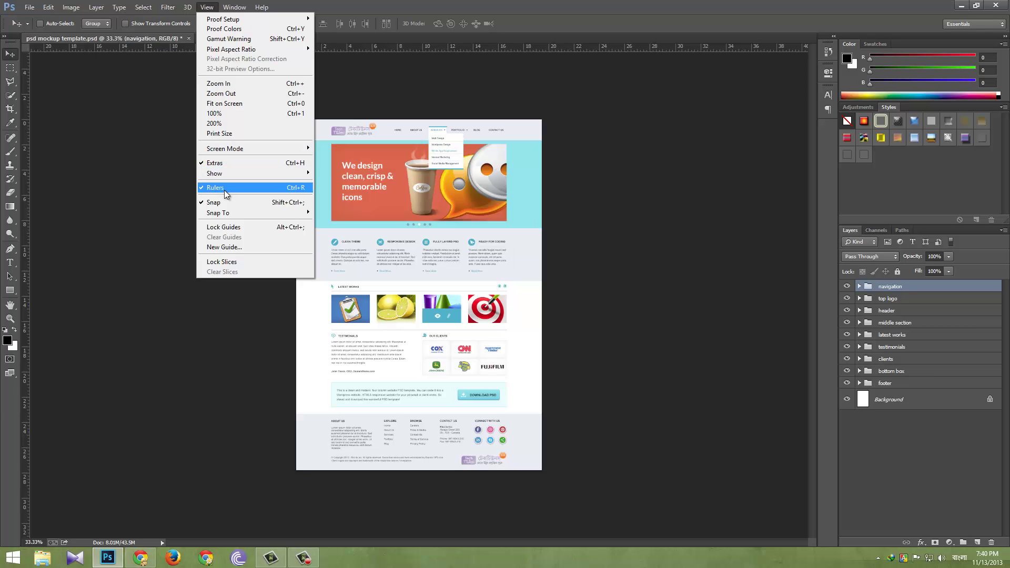
pyautogui.click(358, 48)
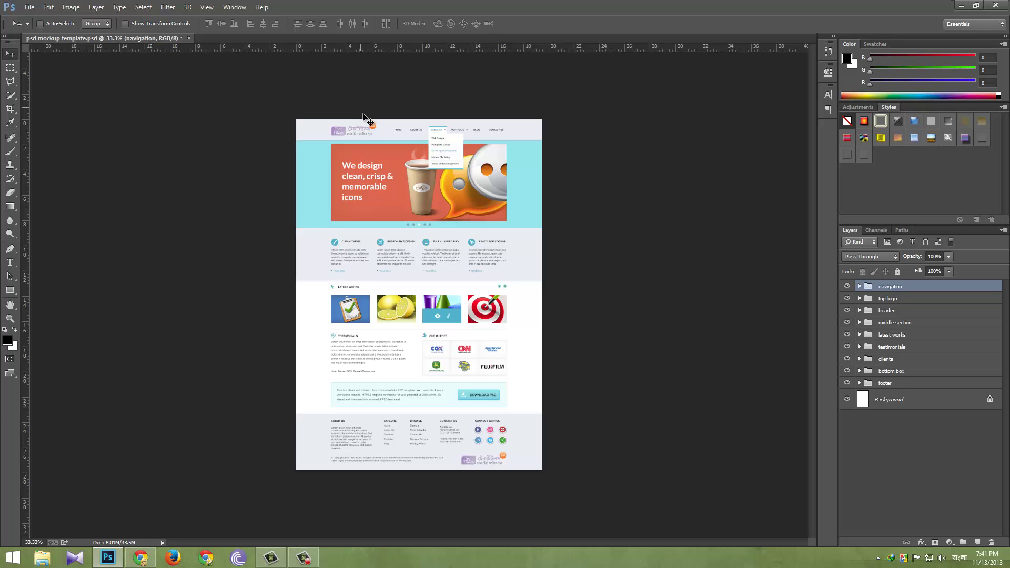
# At 100% zoom, place horizontal guides along the page's top edge and the lower edge of the navigation bar.
pyautogui.hotkey('ctrl', '=')
pyautogui.hotkey('ctrl', '=')
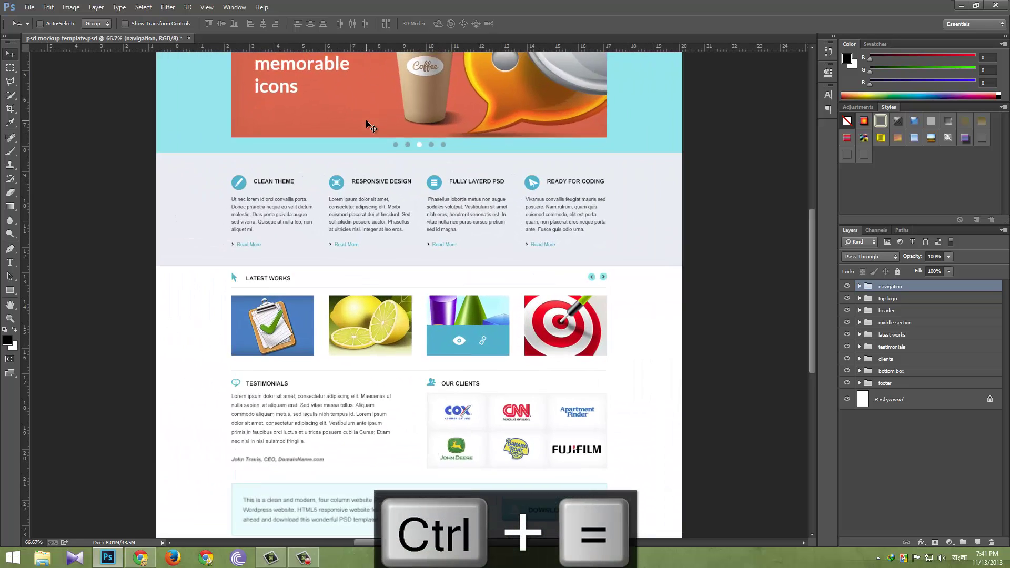
pyautogui.hotkey('ctrl', '=')
pyautogui.moveTo(366, 122); pyautogui.dragTo(337, 221)
pyautogui.hotkey('ctrl', 'r')
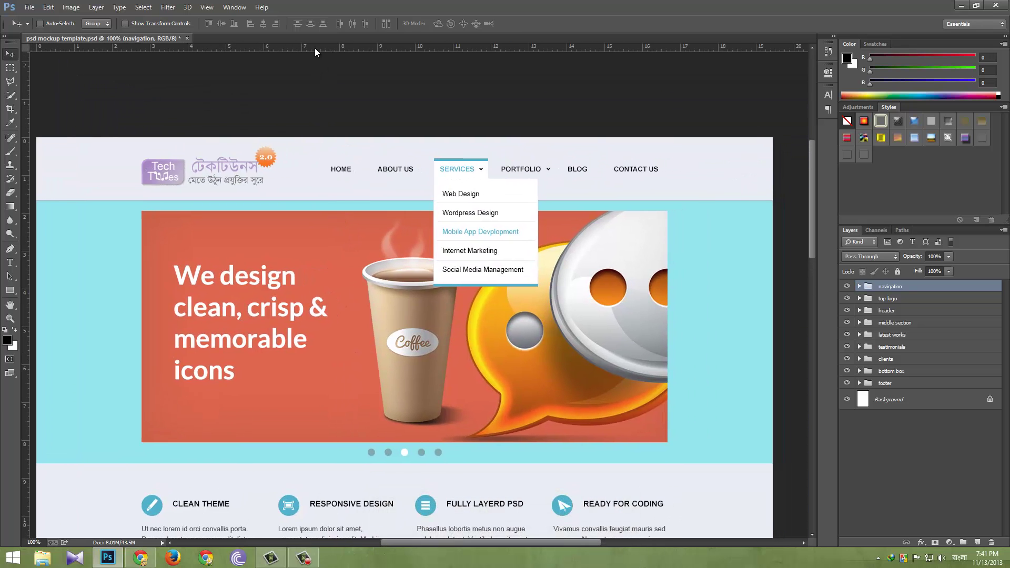
pyautogui.moveTo(318, 48); pyautogui.dragTo(315, 138)
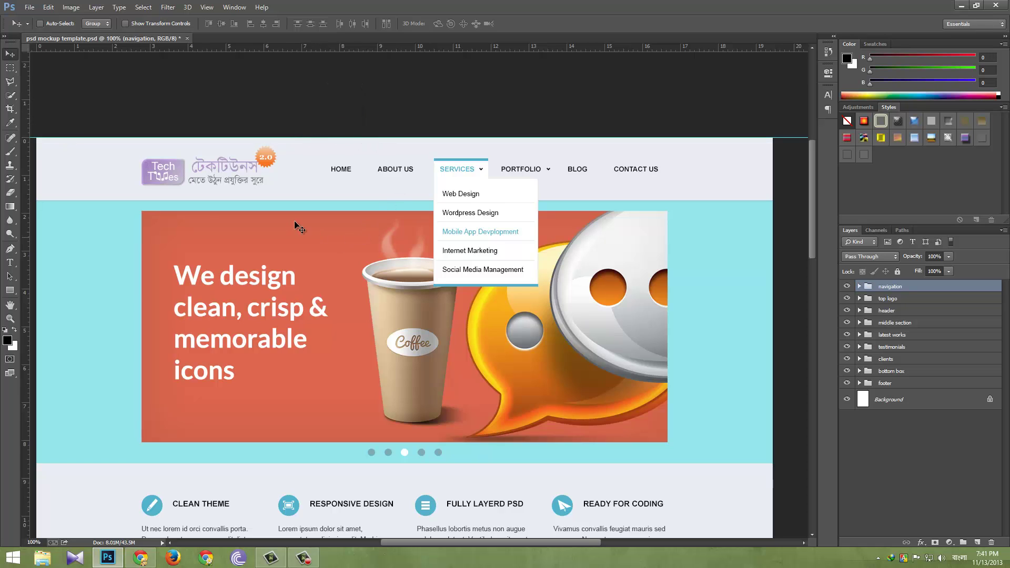
pyautogui.hscroll(-3, 244, 210)
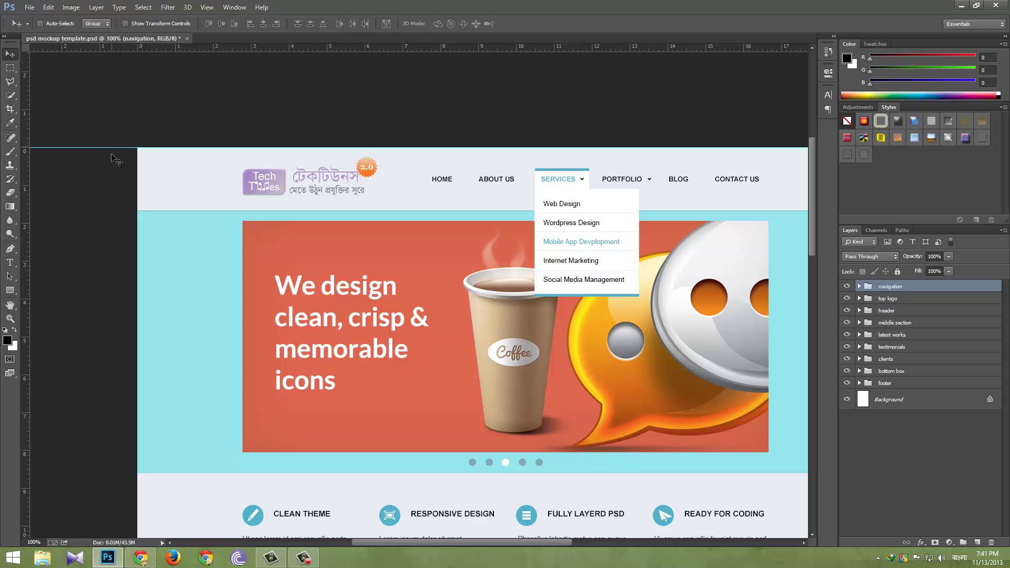
pyautogui.hscroll(2, 382, 83)
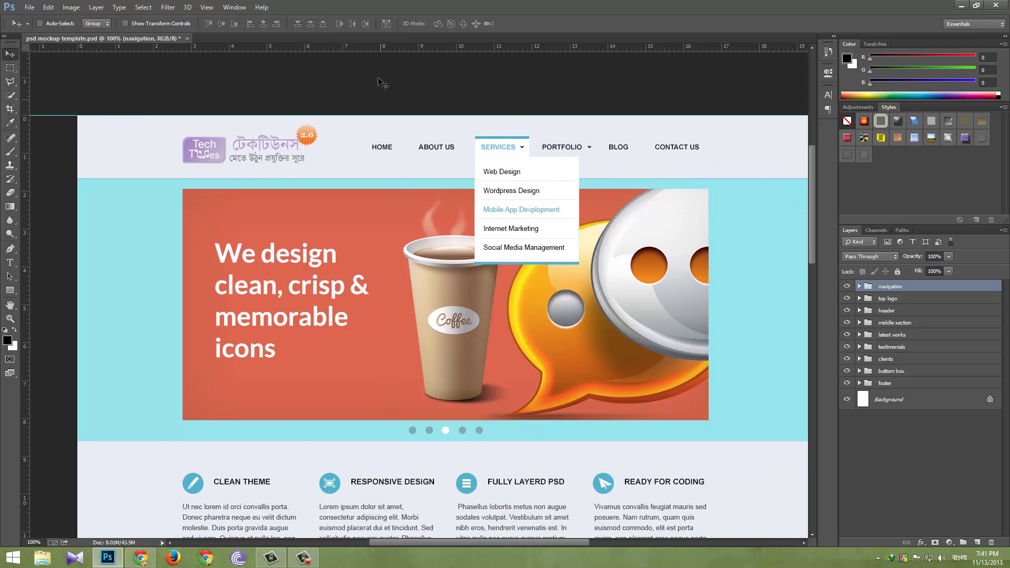
pyautogui.moveTo(351, 47); pyautogui.dragTo(347, 180)
pyautogui.scroll(-3, 226, 248)
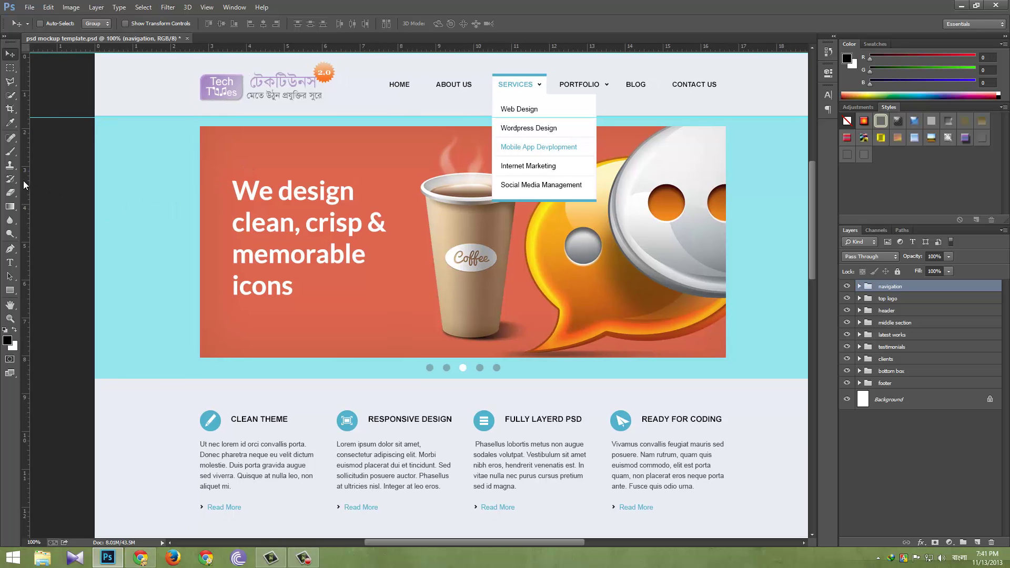
# Place a vertical guide and align it with the left edge of the logo and the orange banner.
pyautogui.moveTo(25, 181); pyautogui.dragTo(199, 200)
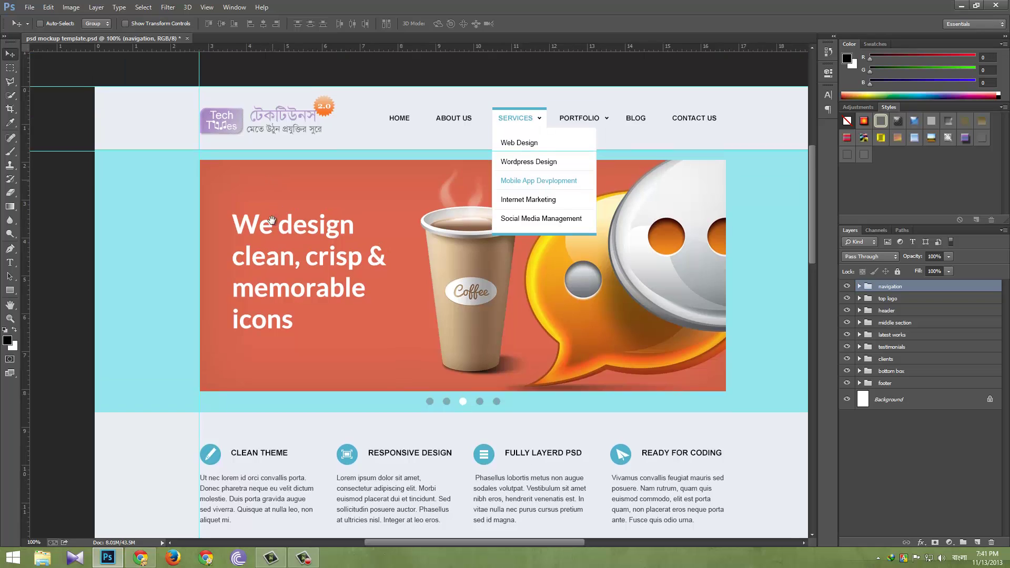
pyautogui.scroll(3, 271, 150)
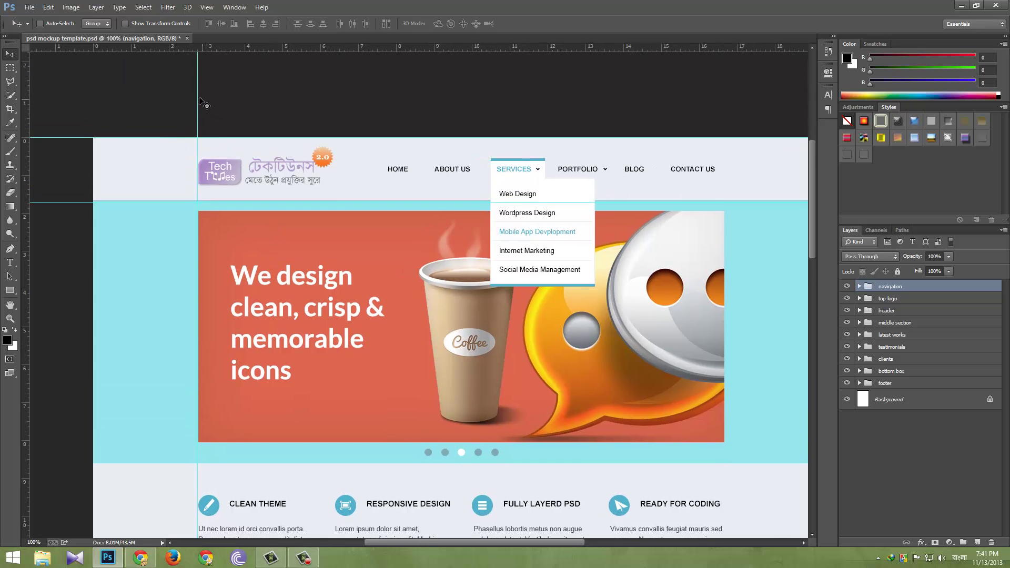
pyautogui.moveTo(199, 97)
pyautogui.mouseDown()
pyautogui.moveTo(216, 99)
pyautogui.moveTo(199, 100)
pyautogui.mouseUp()
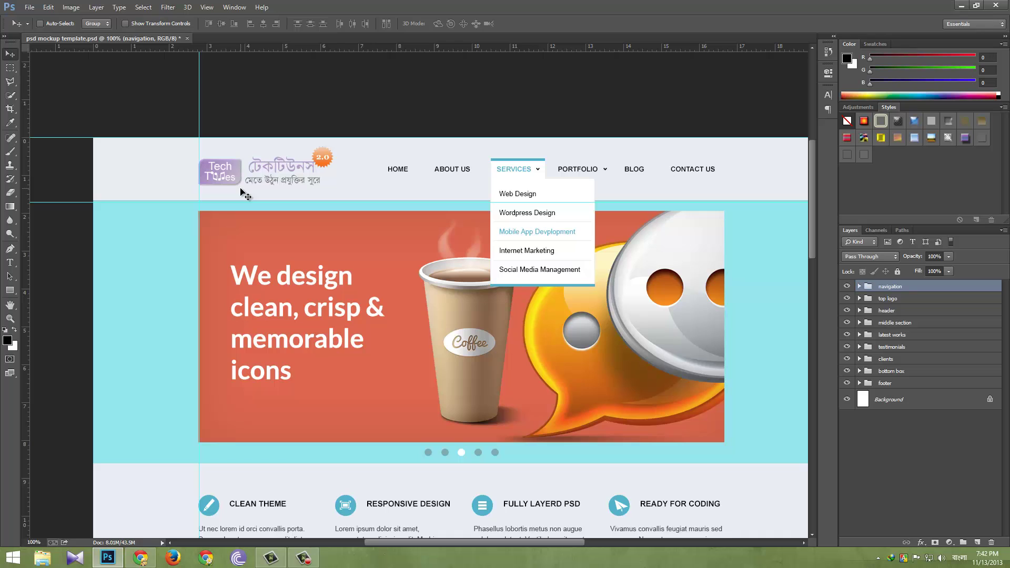
# Clear the three newly placed guides from the document.
pyautogui.click(207, 7)
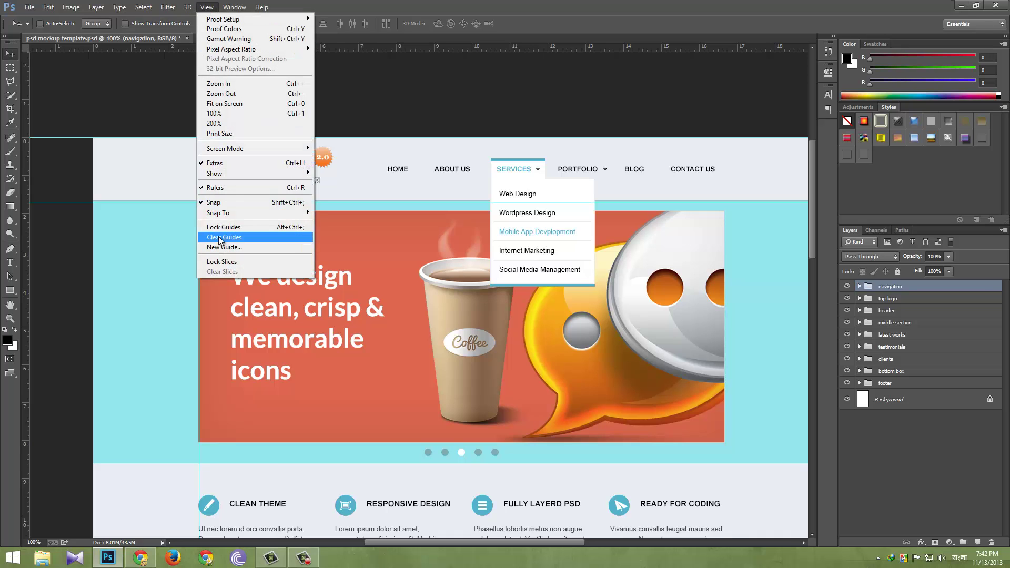
pyautogui.click(220, 238)
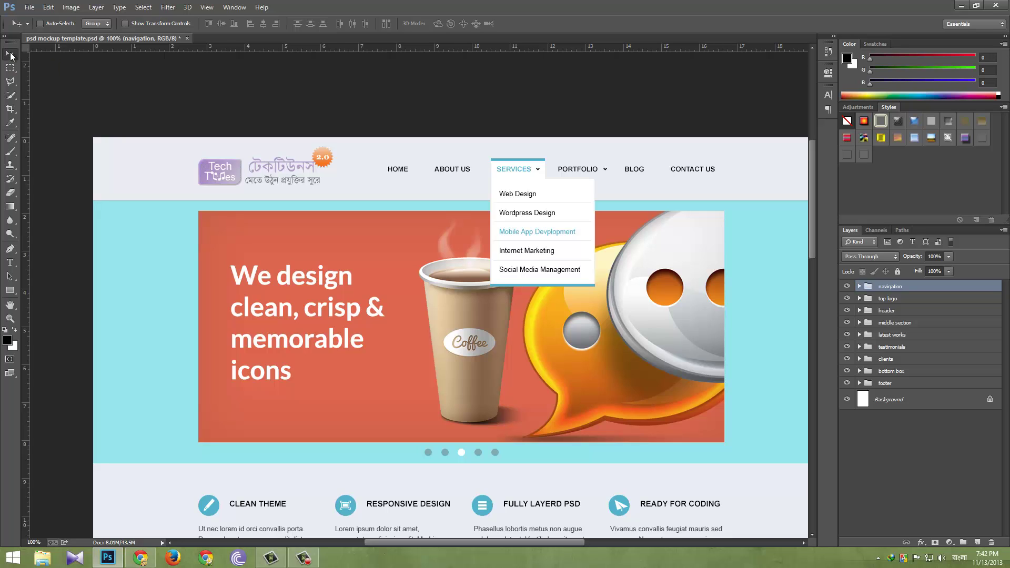
# Enable Auto-Select for groups, and select the top logo group and then the header group from their artwork on the canvas.
pyautogui.click(40, 24)
pyautogui.click(284, 174)
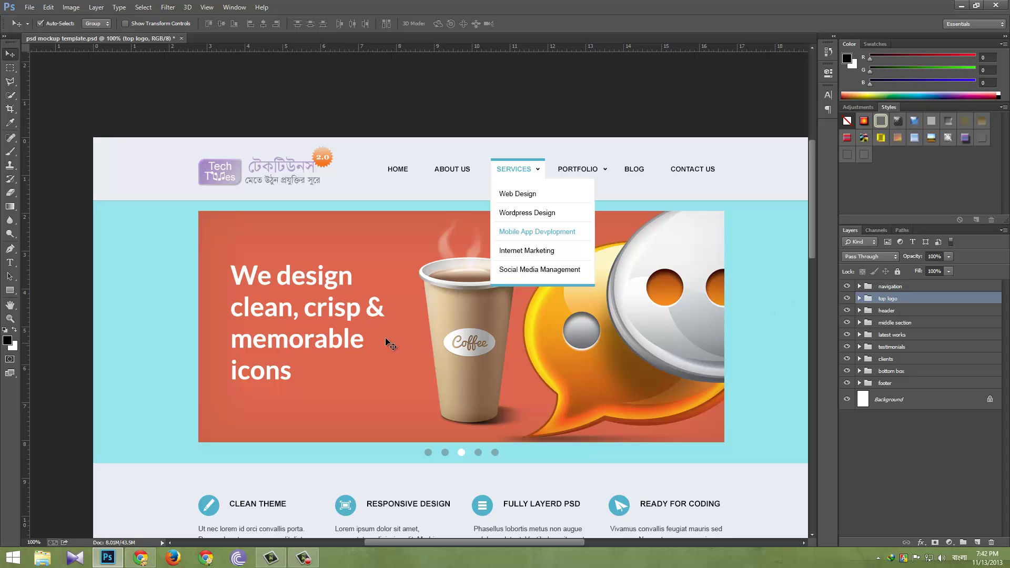
pyautogui.click(394, 350)
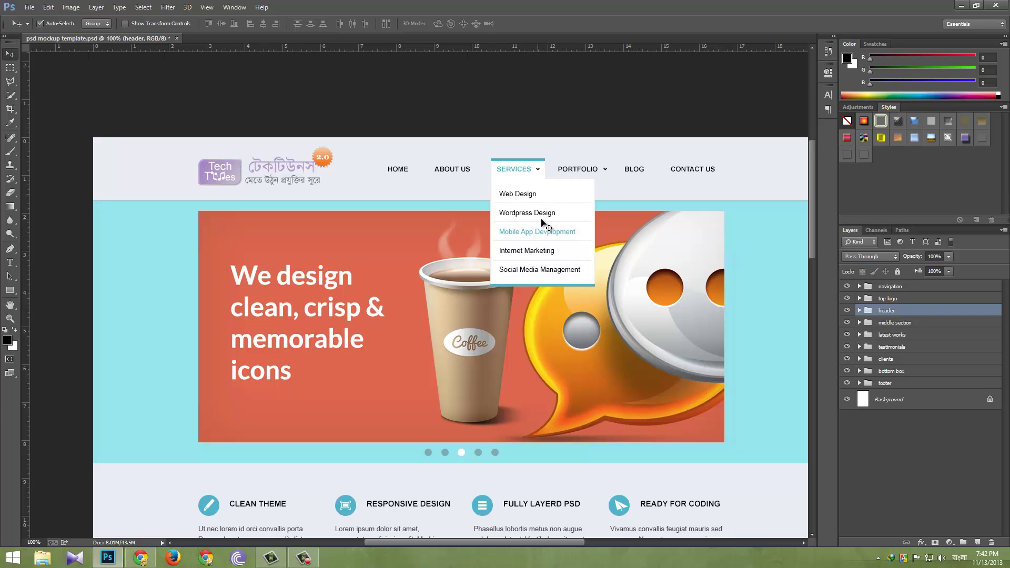
# Select the middle section group from its artwork on the canvas, then expand it to view its contents and collapse it again.
pyautogui.moveTo(547, 231); pyautogui.dragTo(489, 133)
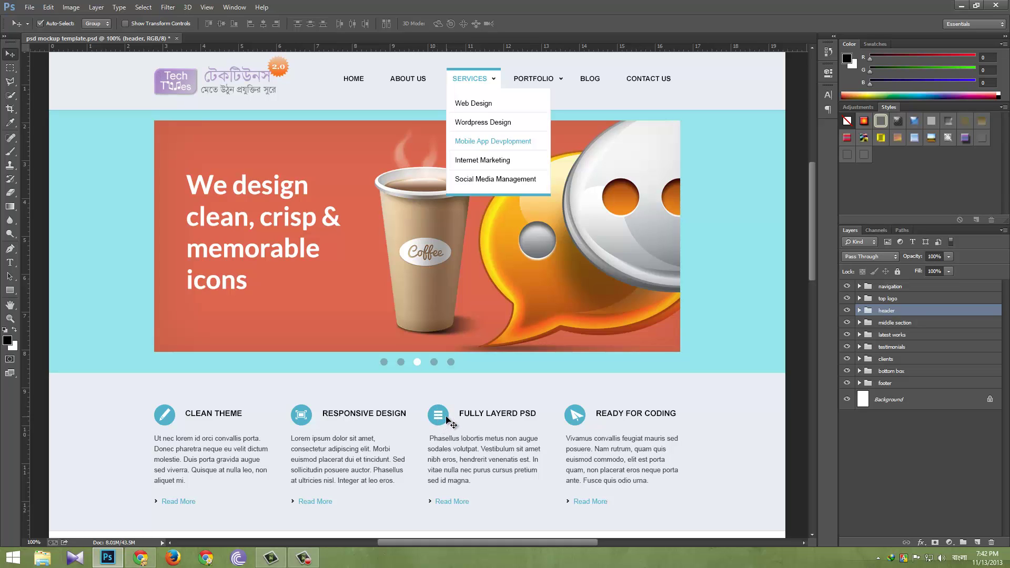
pyautogui.click(446, 420)
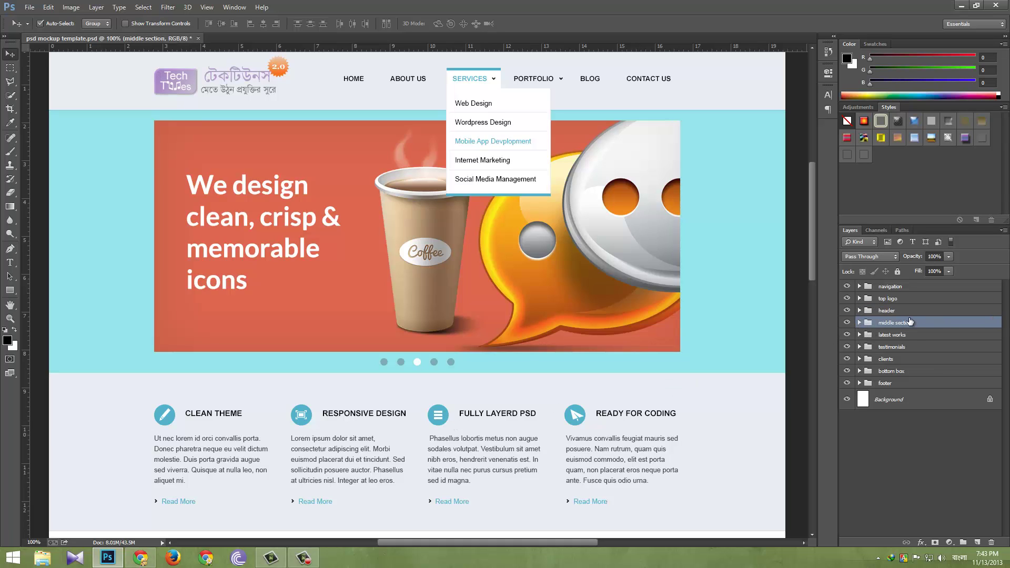
pyautogui.click(860, 323)
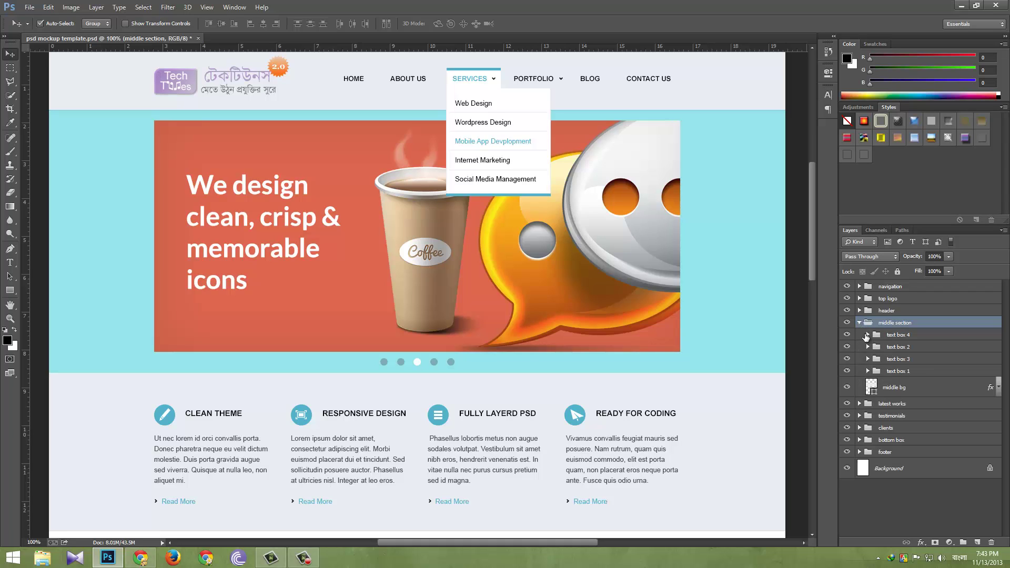
pyautogui.click(860, 323)
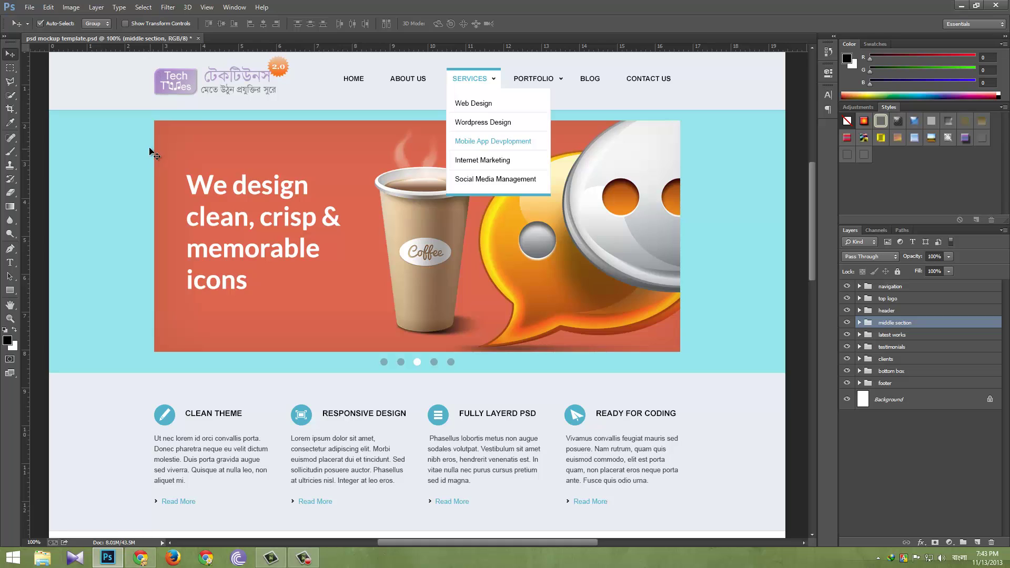
# Measure with rectangular marquees, one about 5.2 × 2.4 in around the logo and one over the orange banner, deselecting each.
pyautogui.click(10, 69)
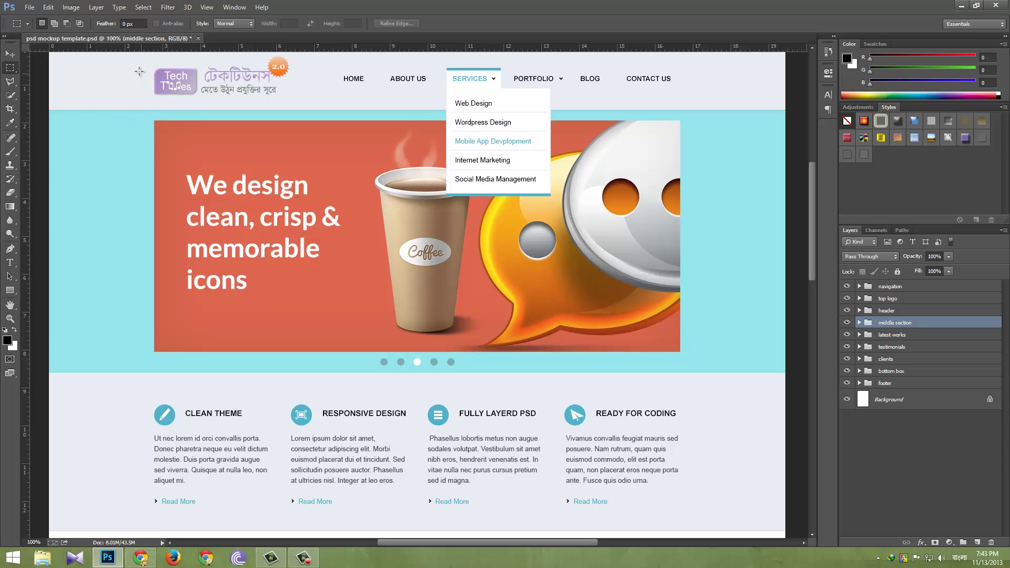
pyautogui.moveTo(139, 64); pyautogui.dragTo(336, 152)
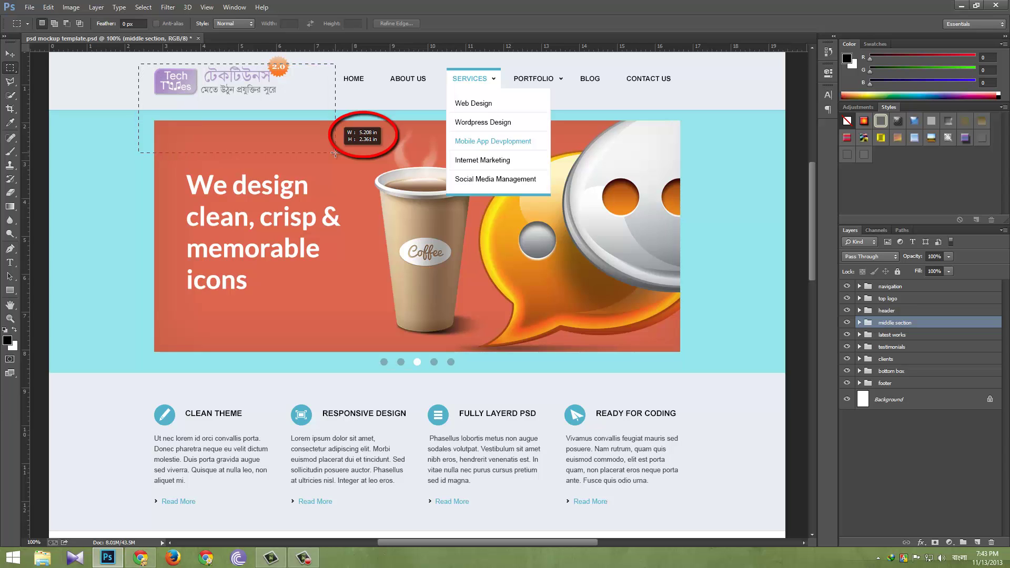
pyautogui.moveTo(335, 153); pyautogui.dragTo(336, 153)
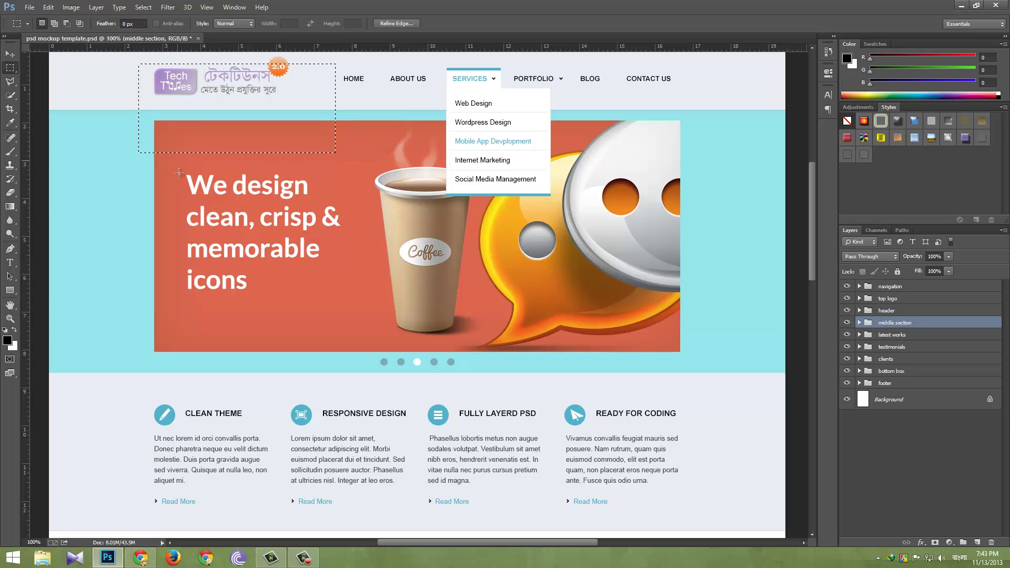
pyautogui.click(165, 172)
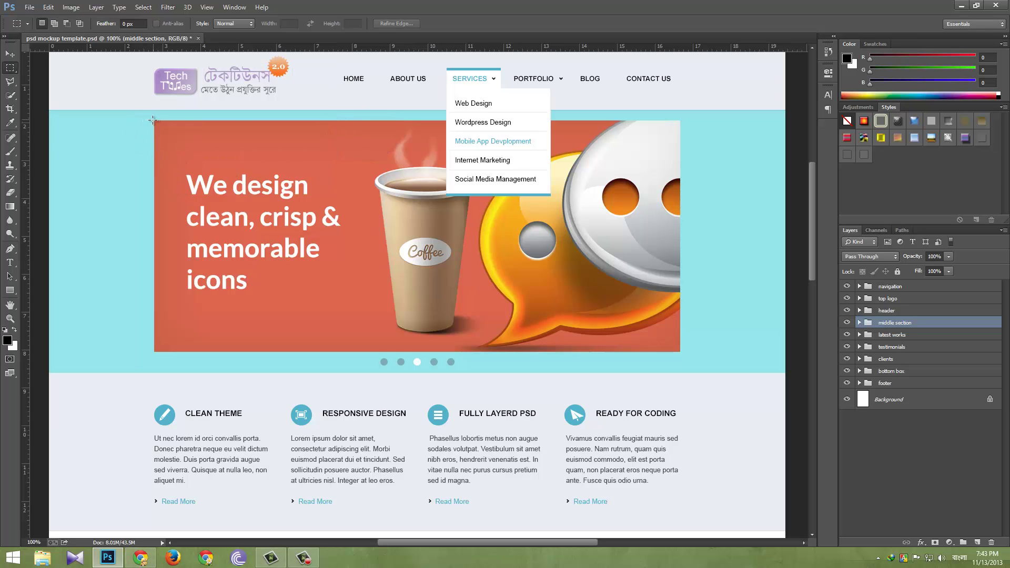
pyautogui.moveTo(153, 120); pyautogui.dragTo(680, 351)
pyautogui.click(658, 368)
# Set the ruler units to Pixels in the Units & Rulers preferences.
pyautogui.click(48, 9)
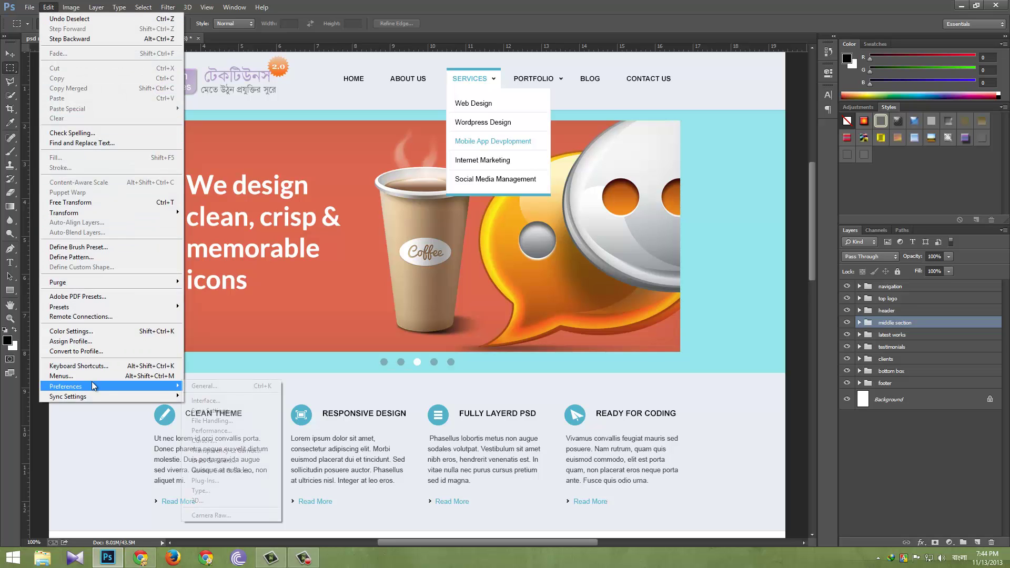
pyautogui.moveTo(141, 387)
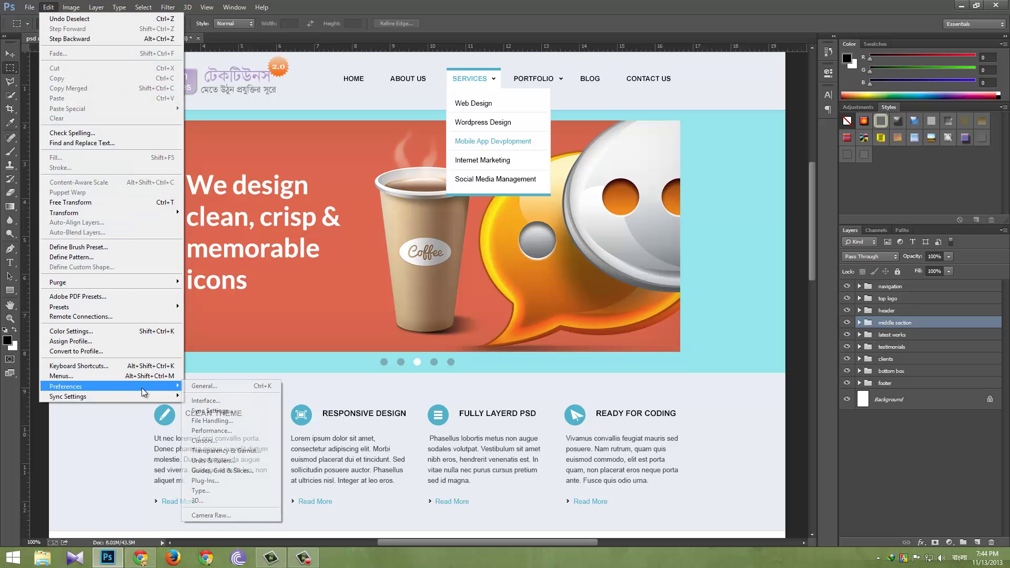
pyautogui.click(237, 462)
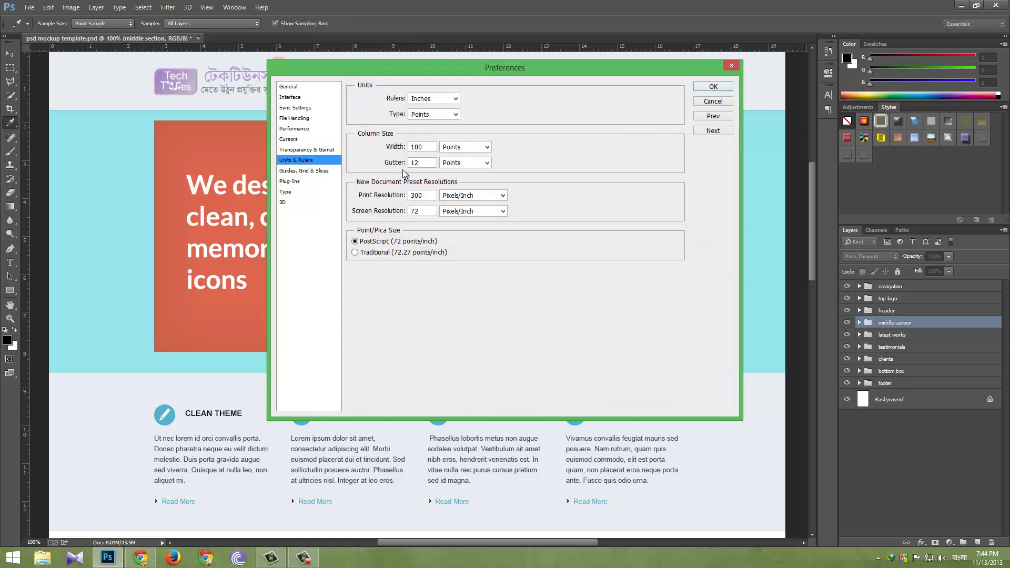
pyautogui.click(455, 99)
pyautogui.click(436, 113)
pyautogui.click(436, 111)
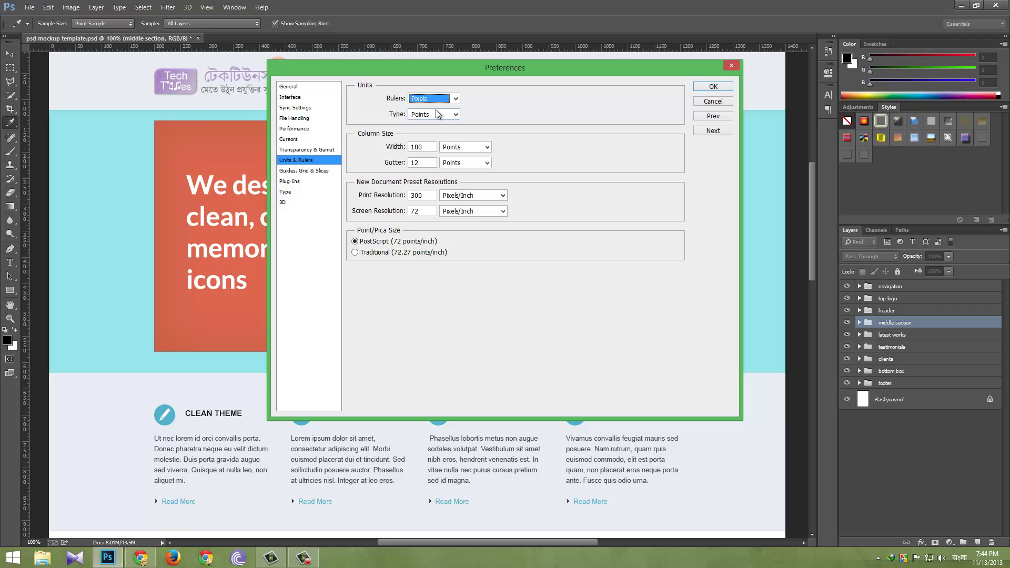
pyautogui.click(712, 89)
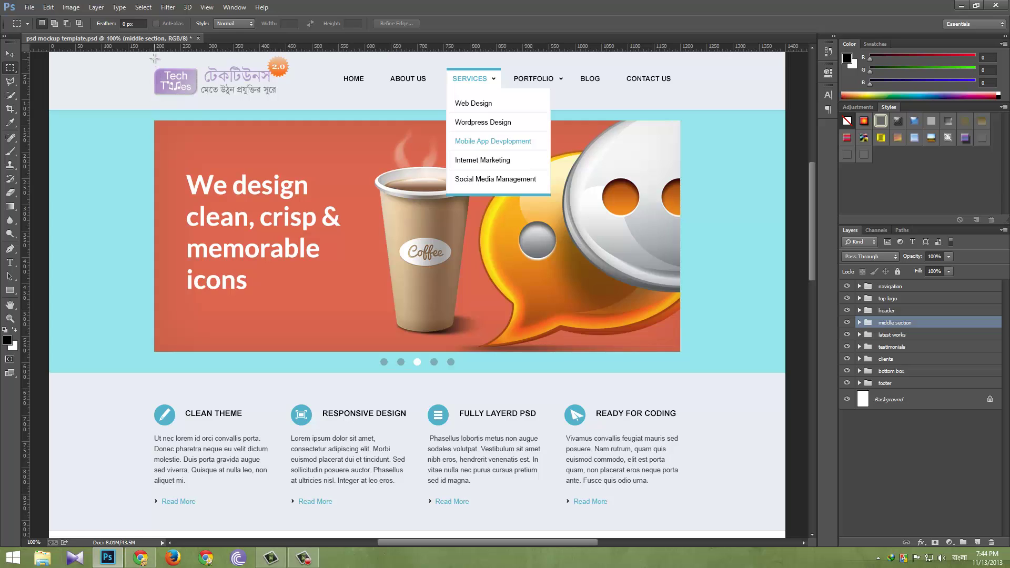
# Measure with rectangular marquees around the logo and, about 43 × 42 px, around the Fully Layerd PSD icon, deselecting each.
pyautogui.moveTo(148, 55); pyautogui.dragTo(295, 109)
pyautogui.click(295, 109)
pyautogui.moveTo(365, 238); pyautogui.dragTo(331, 154)
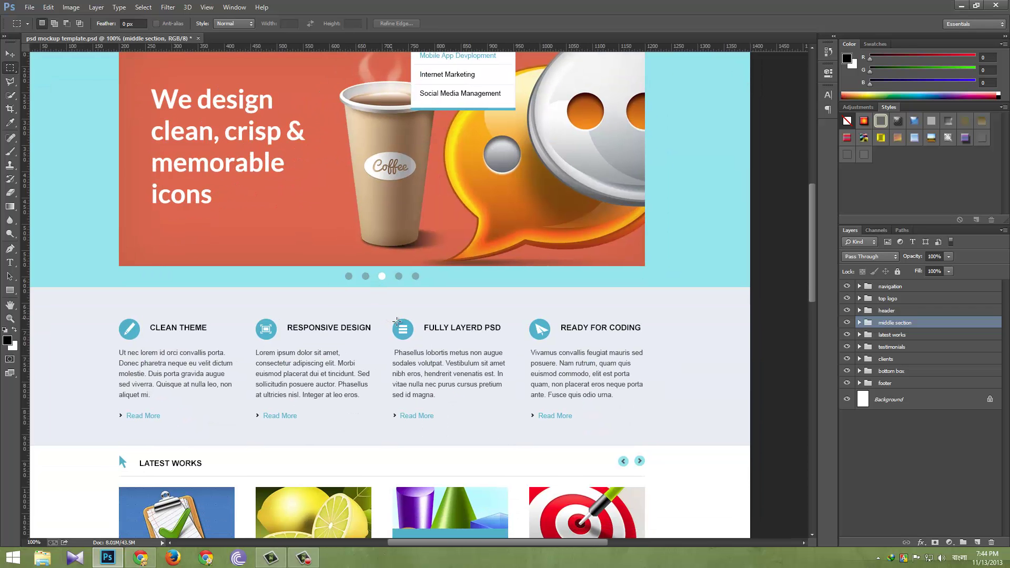
pyautogui.moveTo(392, 319); pyautogui.dragTo(415, 340)
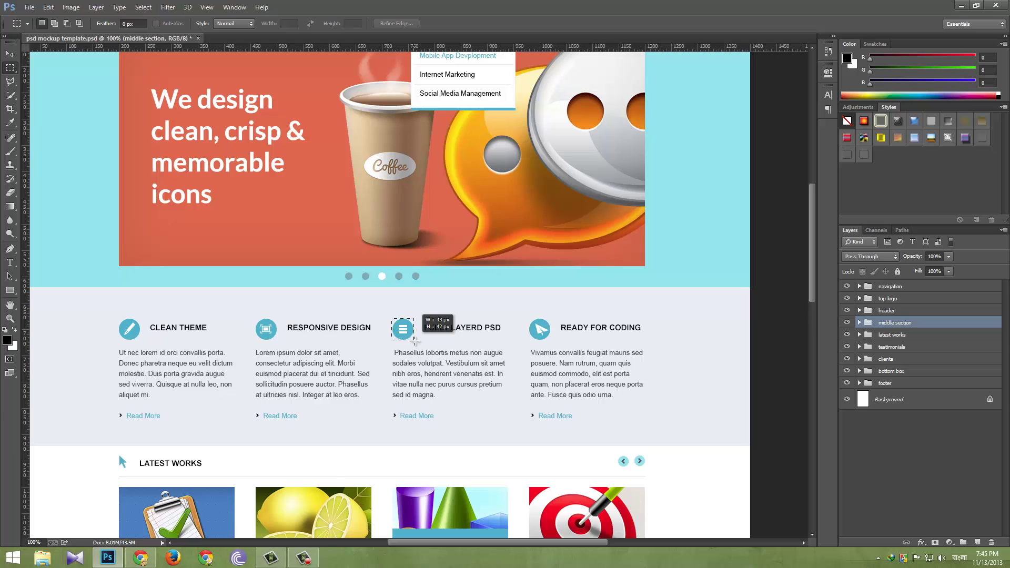
pyautogui.moveTo(414, 341); pyautogui.dragTo(416, 340)
pyautogui.click(470, 314)
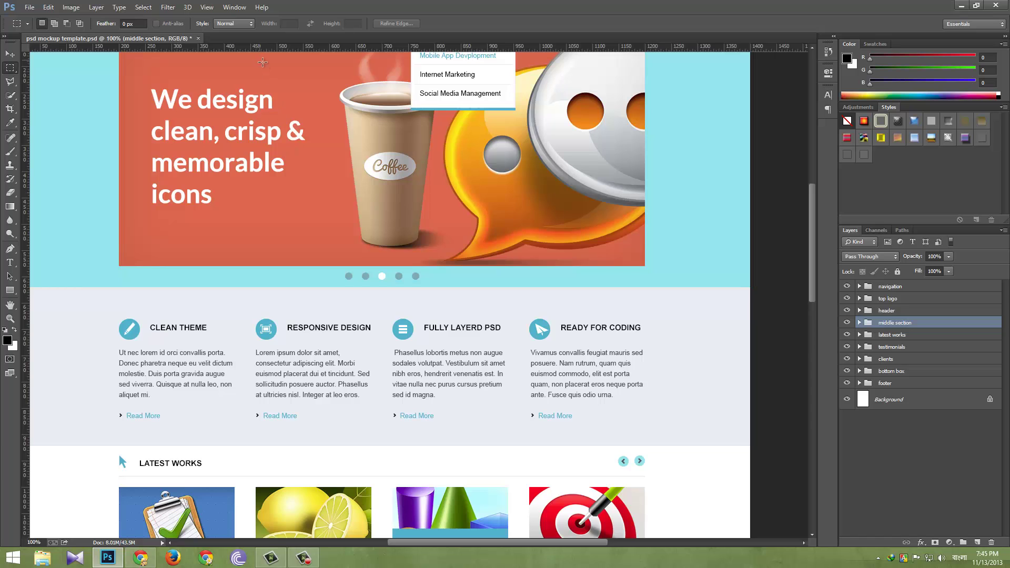
# Hide the navigation group so nothing covers the orange banner, then draw a marquee around the banner and deselect it.
pyautogui.moveTo(285, 94); pyautogui.dragTo(319, 184)
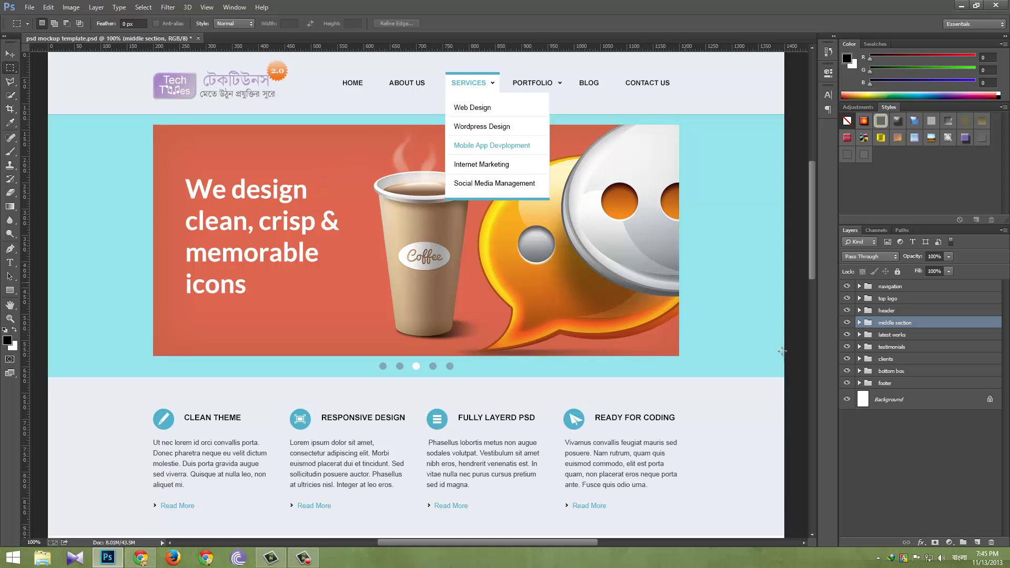
pyautogui.click(903, 473)
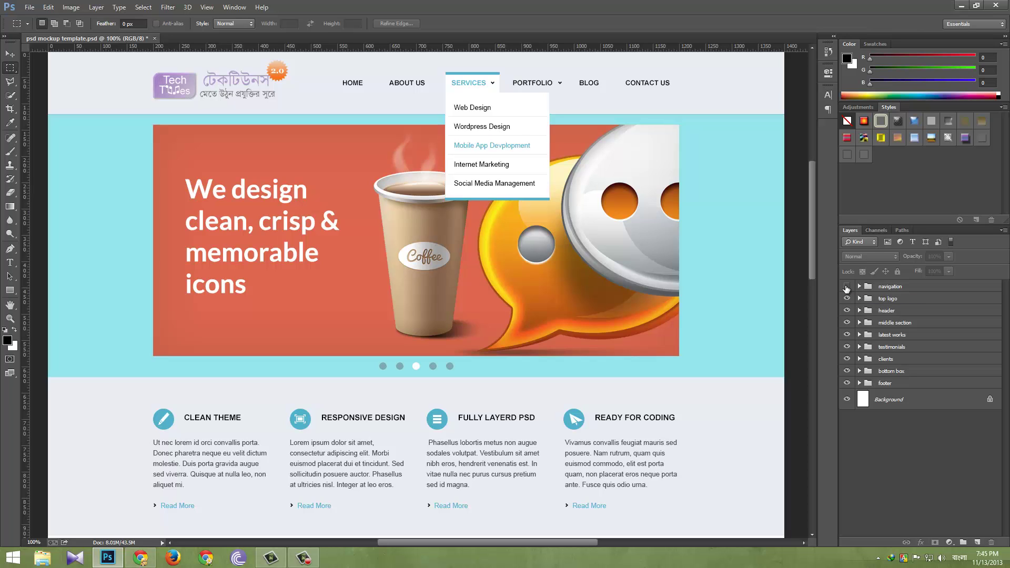
pyautogui.click(847, 287)
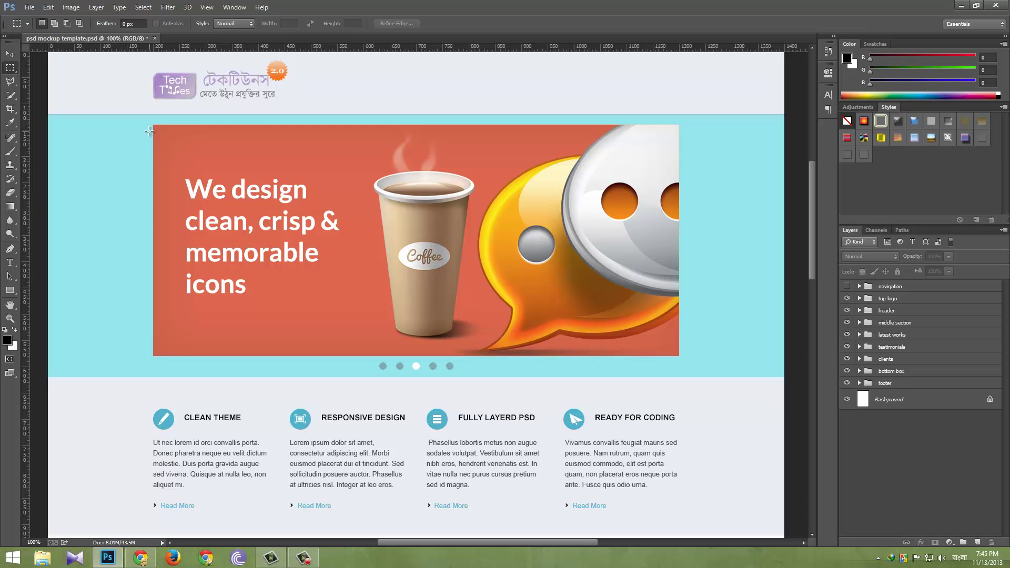
pyautogui.moveTo(154, 125); pyautogui.dragTo(682, 357)
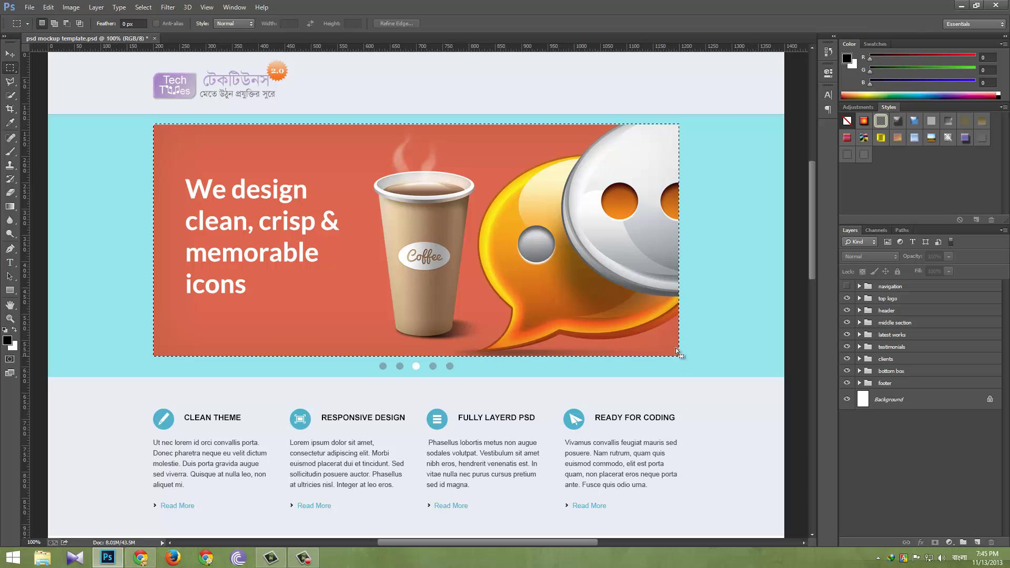
pyautogui.click(696, 289)
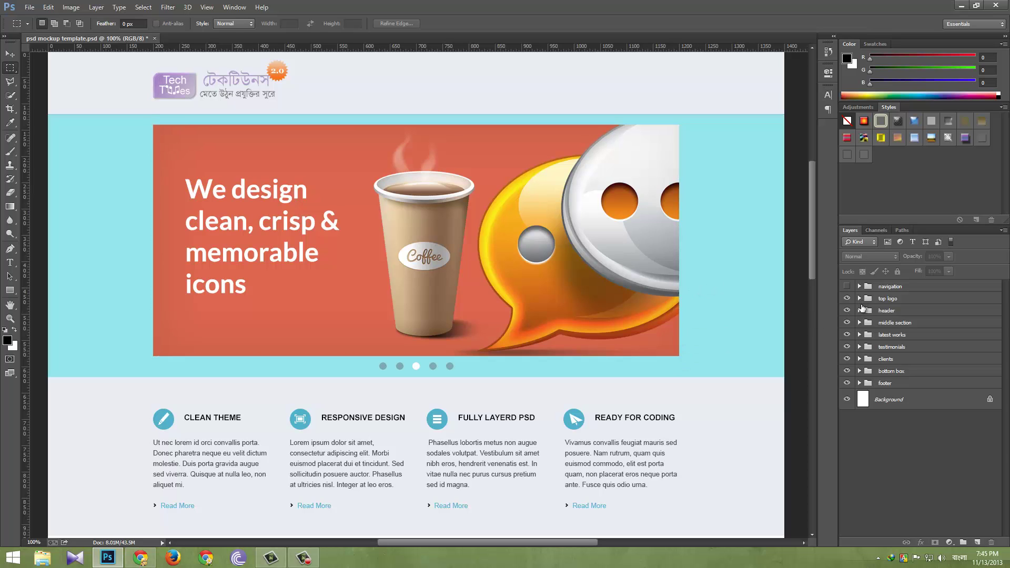
# Expand the header group and toggle the visibility of both header bg layers, Layer 4 and the headline text to identify their content.
pyautogui.click(859, 311)
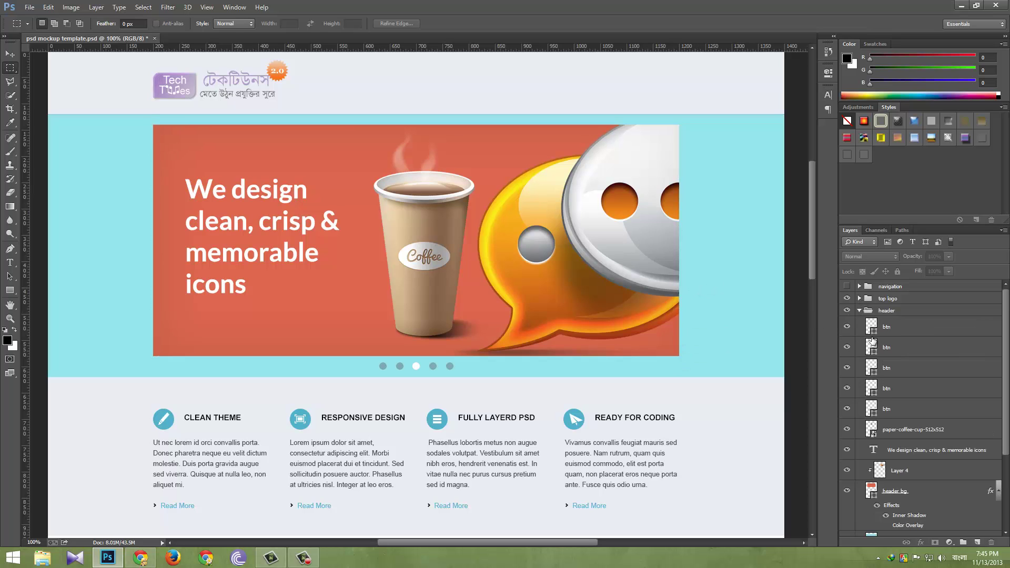
pyautogui.scroll(-2, 875, 344)
pyautogui.scroll(-2, 875, 346)
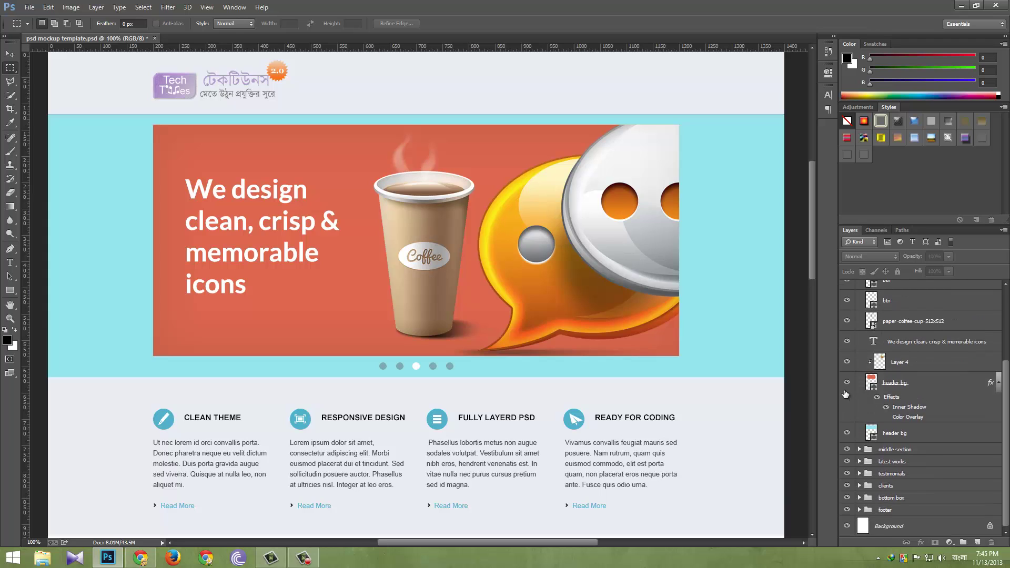
pyautogui.click(847, 384)
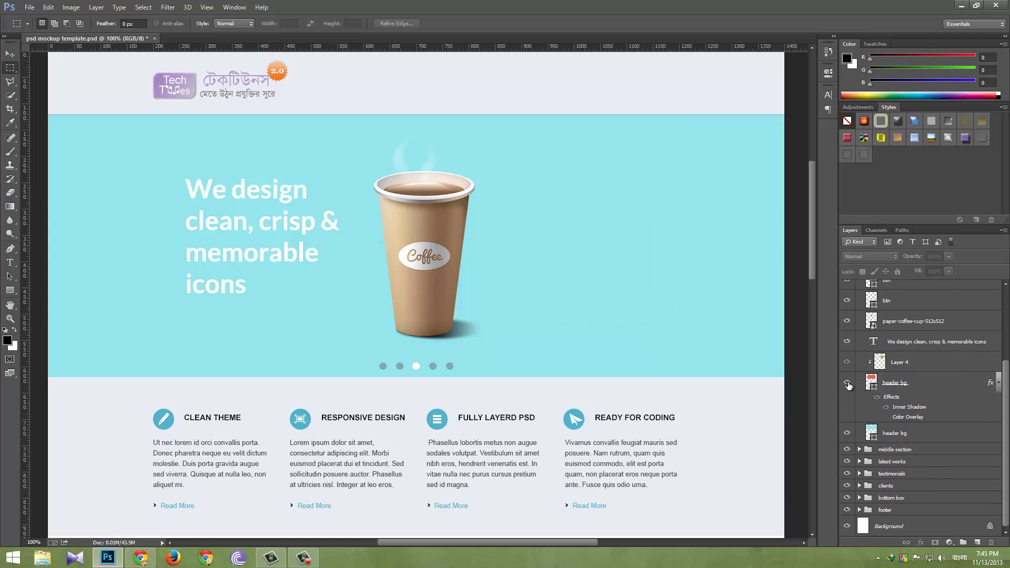
pyautogui.click(848, 385)
pyautogui.click(847, 363)
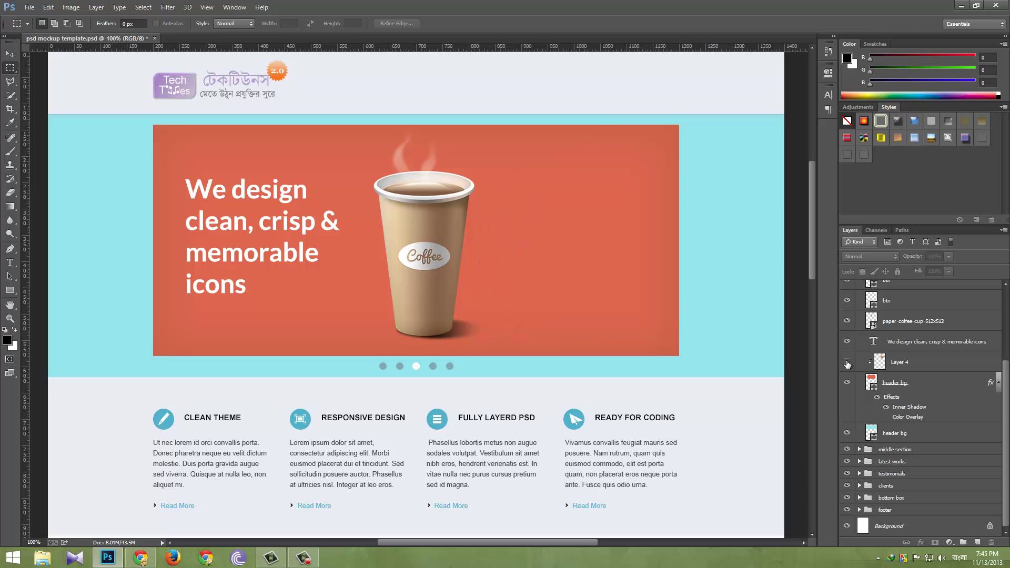
pyautogui.click(847, 363)
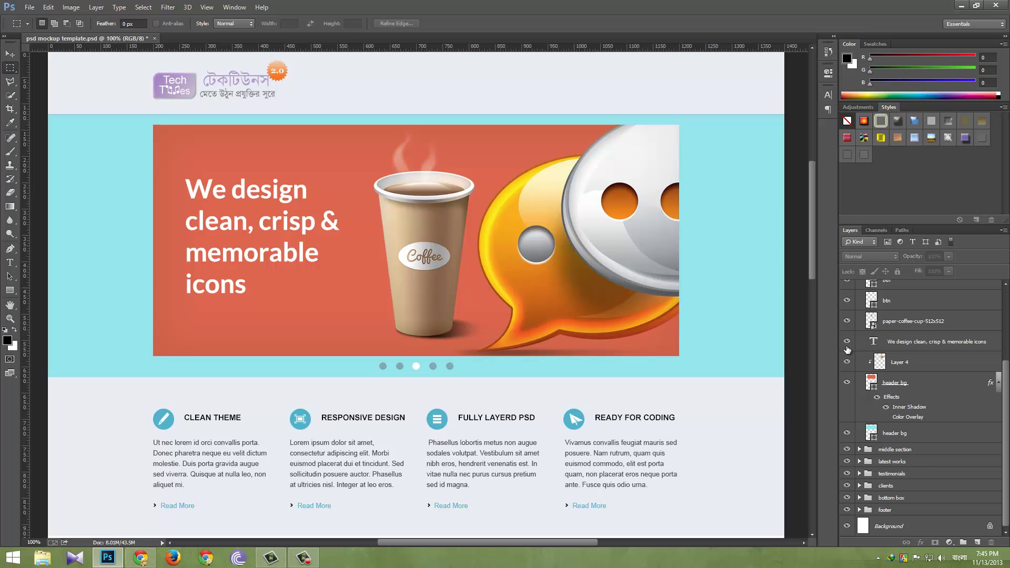
pyautogui.click(848, 343)
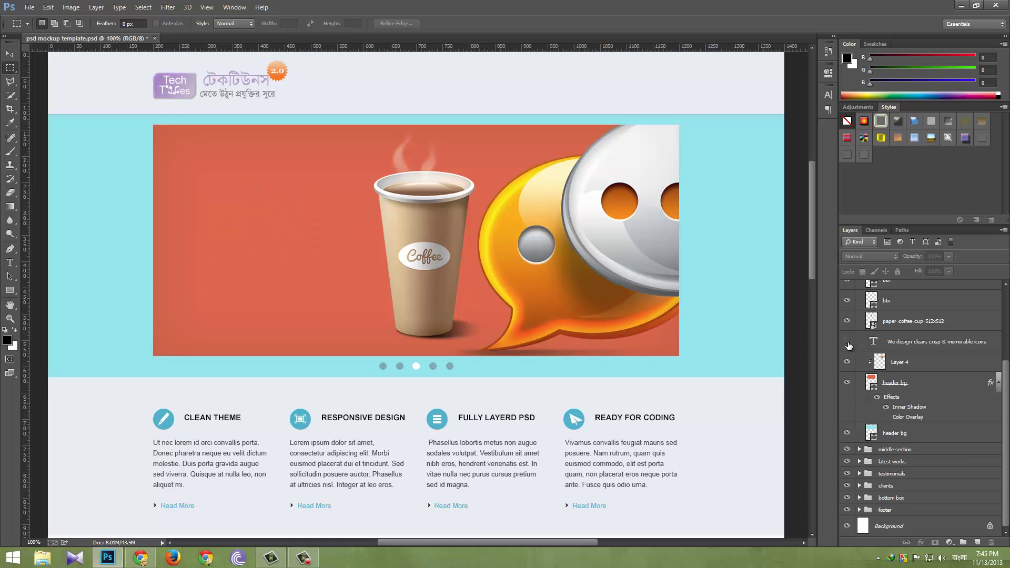
pyautogui.click(848, 343)
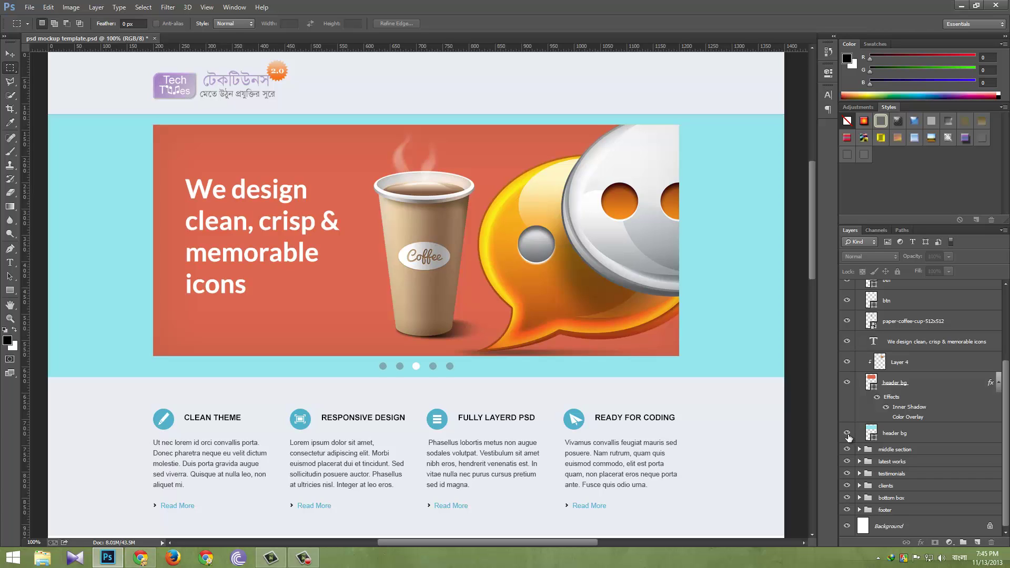
pyautogui.click(848, 434)
pyautogui.click(848, 434)
# Copy the orange banner merged from a marquee of about 1001 × 442 px and paste it into a new clipboard-sized transparent document.
pyautogui.moveTo(154, 124); pyautogui.dragTo(679, 357)
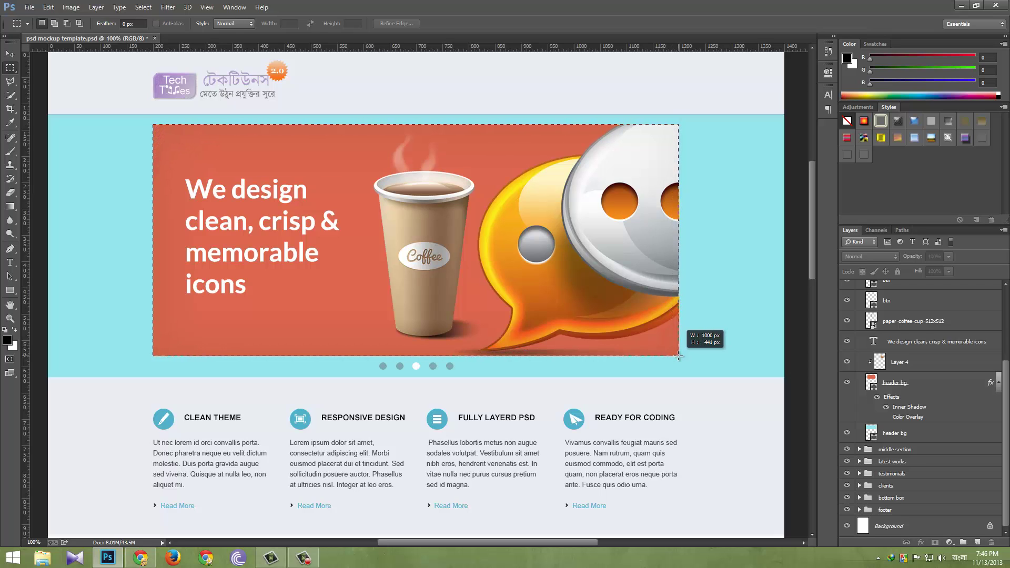
pyautogui.moveTo(679, 356); pyautogui.dragTo(679, 357)
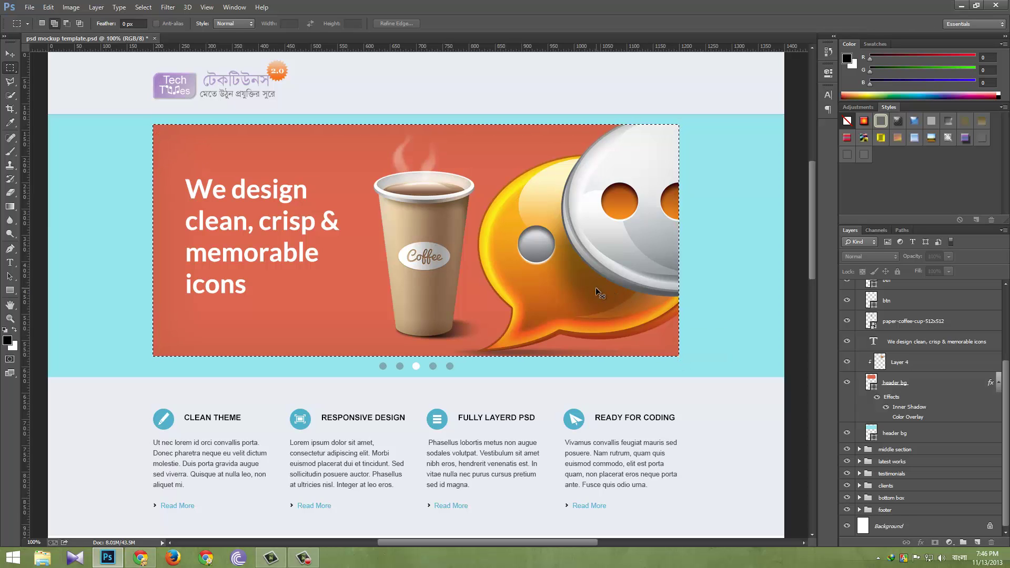
pyautogui.hotkey('ctrl', 'shift', 'c')
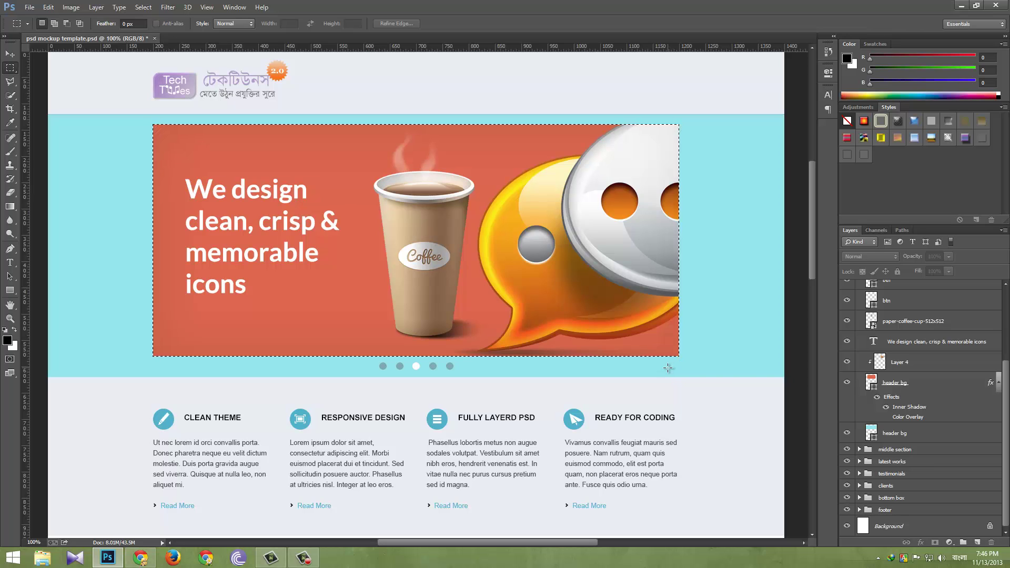
pyautogui.hotkey('ctrl', 'n')
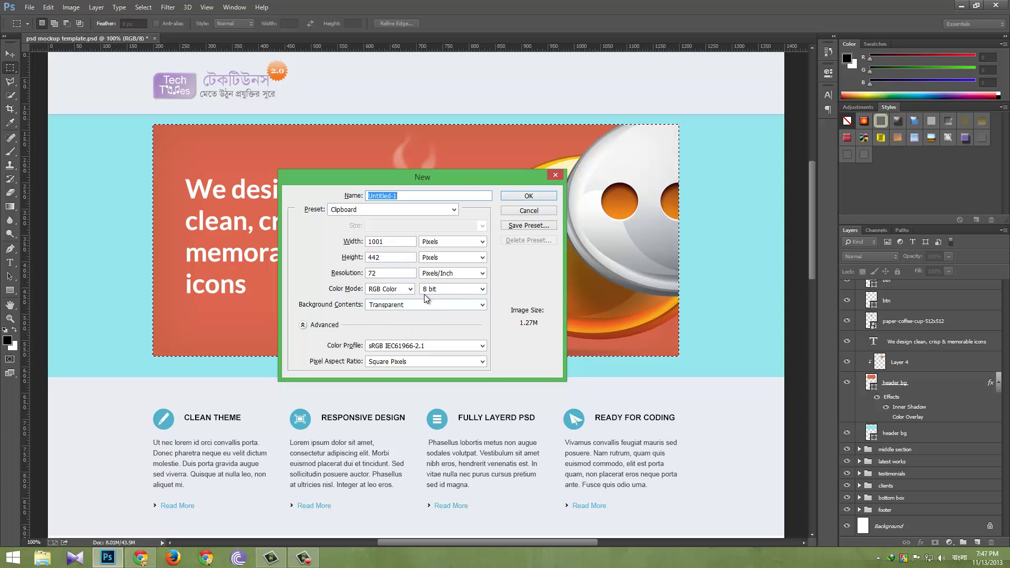
pyautogui.click(524, 197)
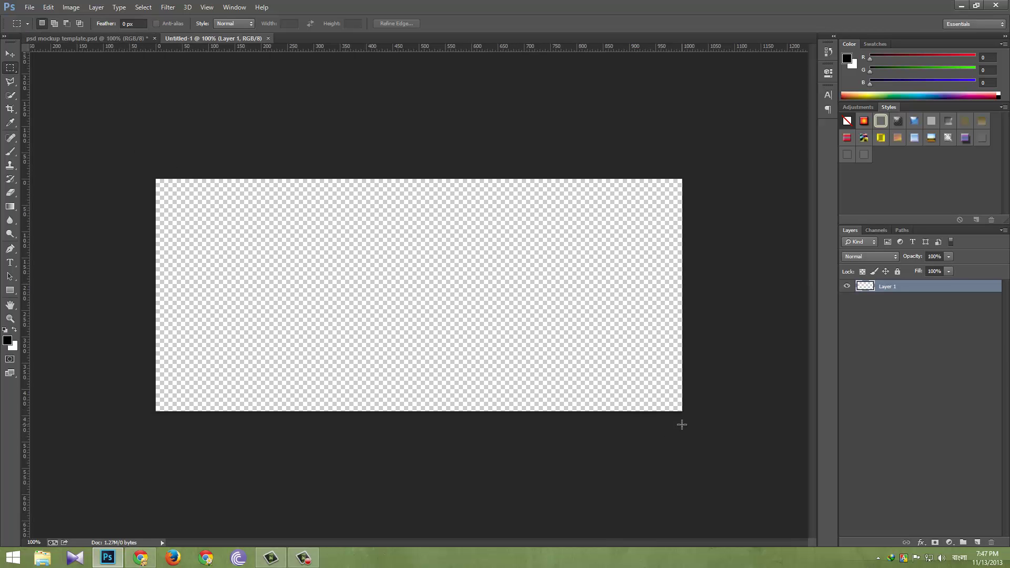
pyautogui.hotkey('ctrl', 'v')
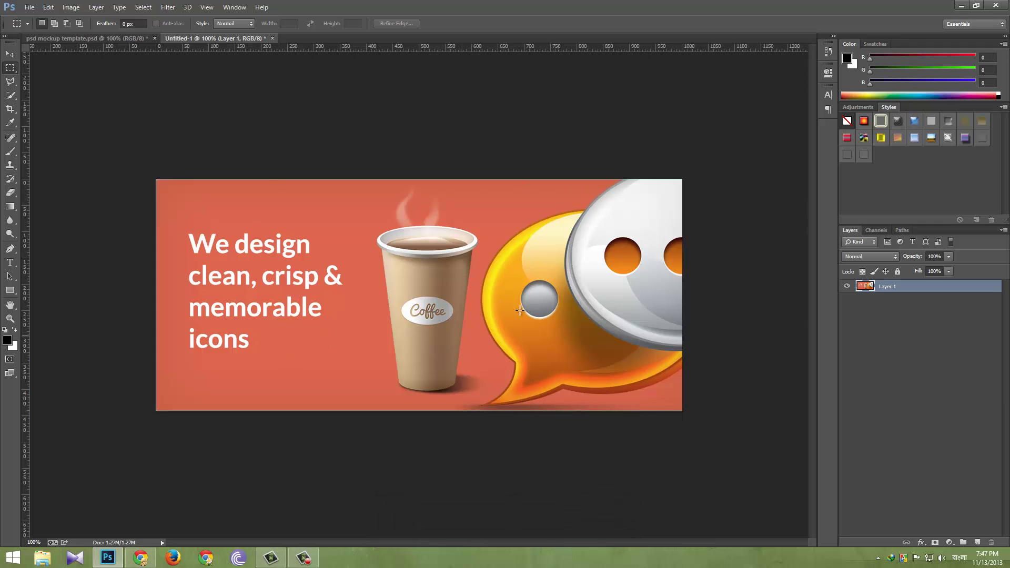
# Choose PNG as the Save As format for the banner, cancel the save, and close the new document without saving.
pyautogui.click(29, 7)
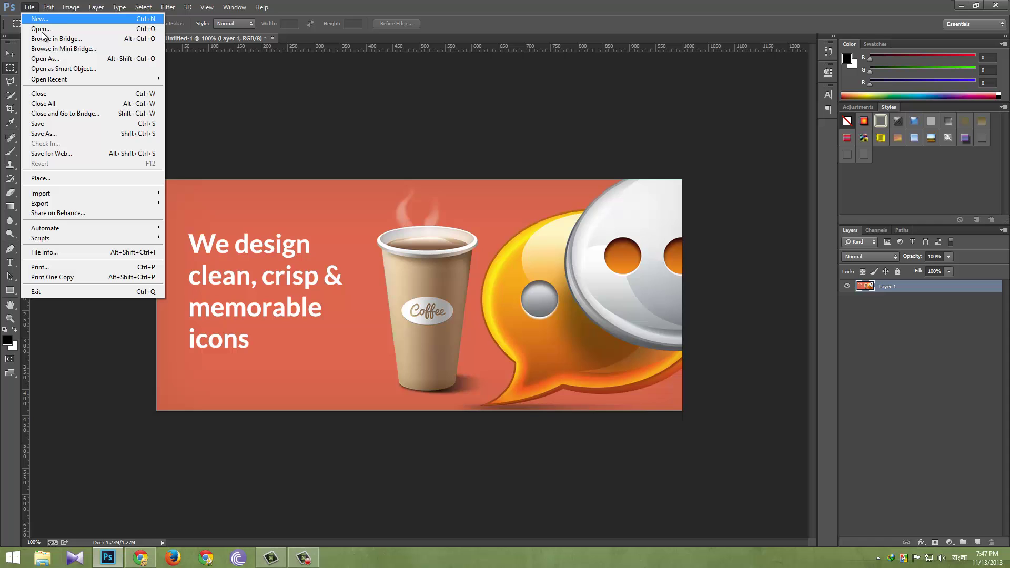
pyautogui.click(58, 135)
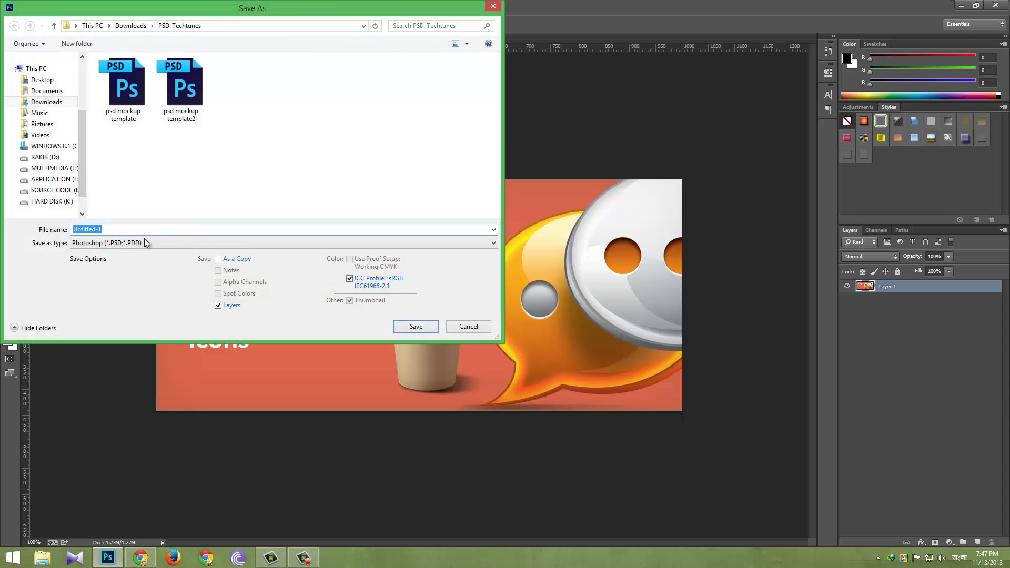
pyautogui.click(132, 244)
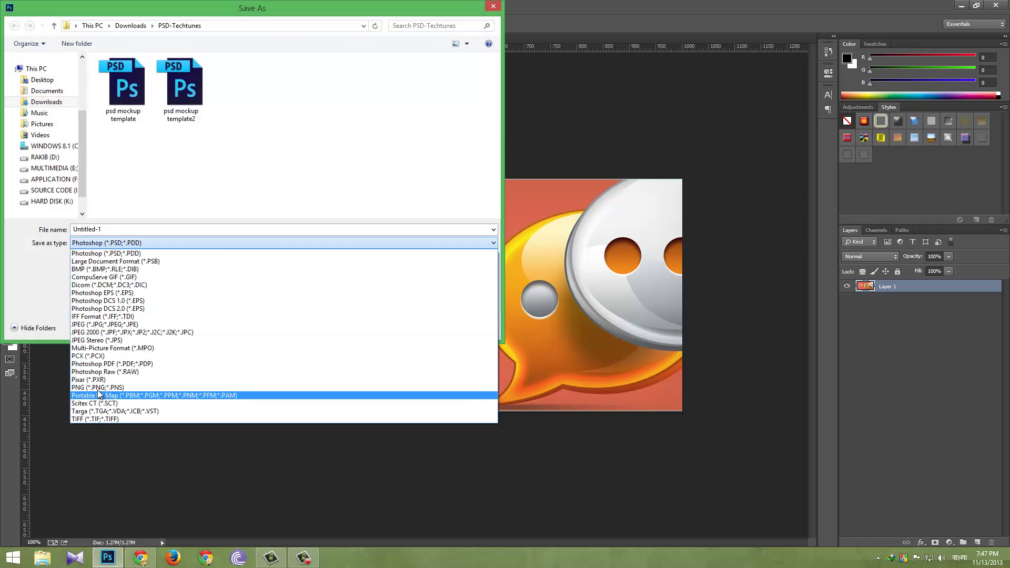
pyautogui.click(99, 388)
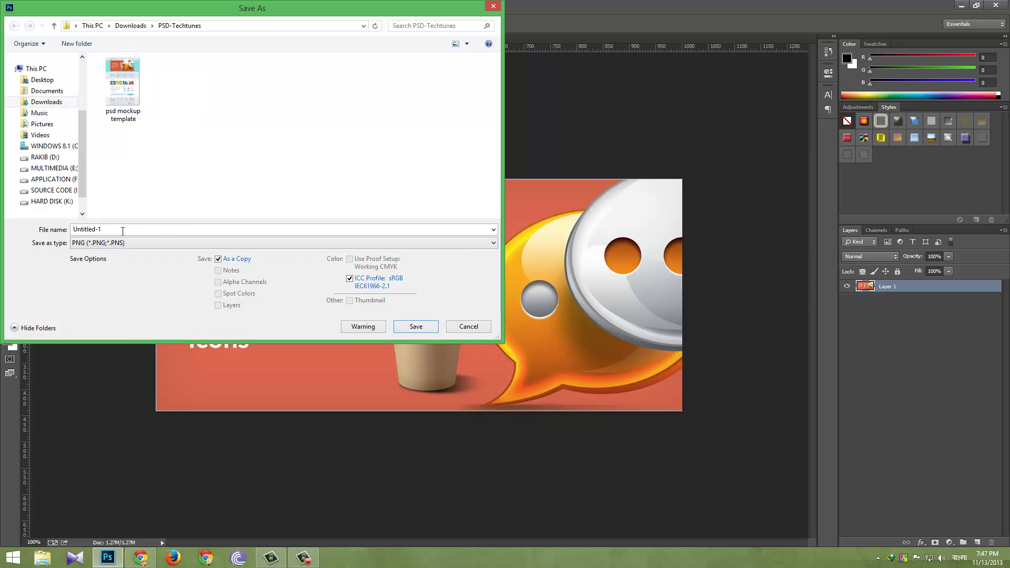
pyautogui.click(464, 326)
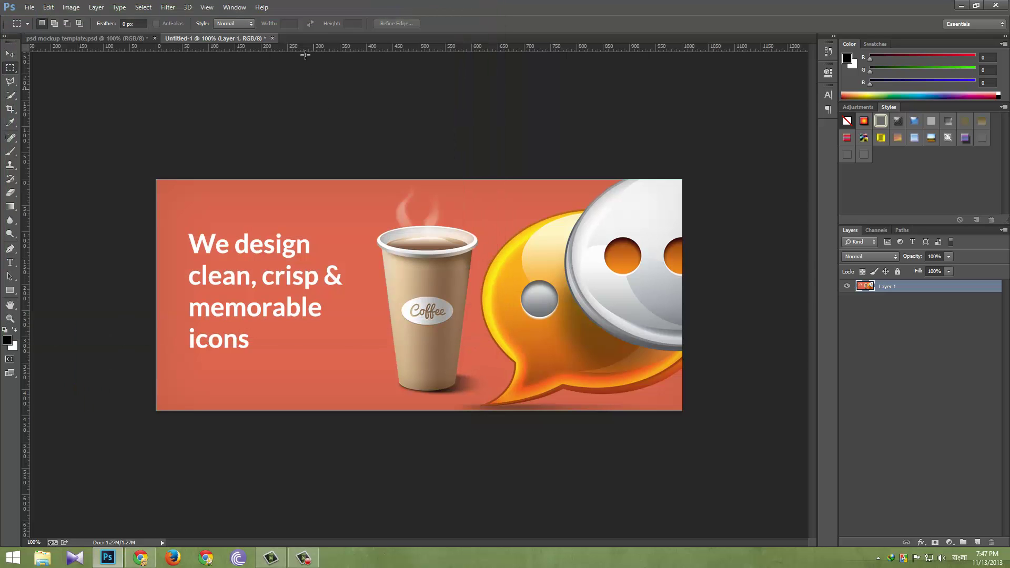
pyautogui.click(272, 38)
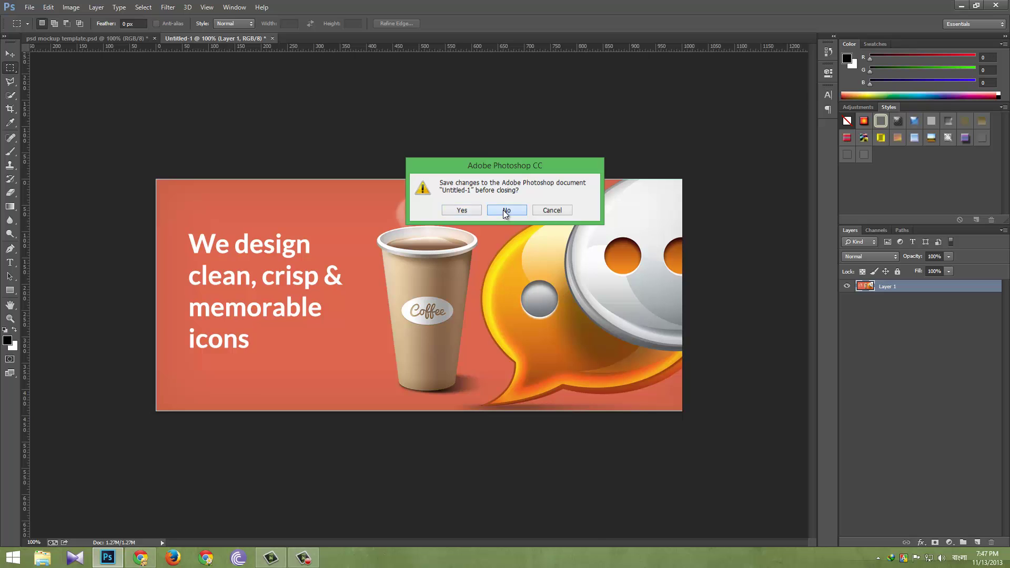
pyautogui.click(506, 211)
# Measure with marquees the arrow icon beside Latest Works, about 21 × 30 px, and the Clean Theme pencil icon, deselecting each.
pyautogui.moveTo(493, 381); pyautogui.dragTo(490, 205)
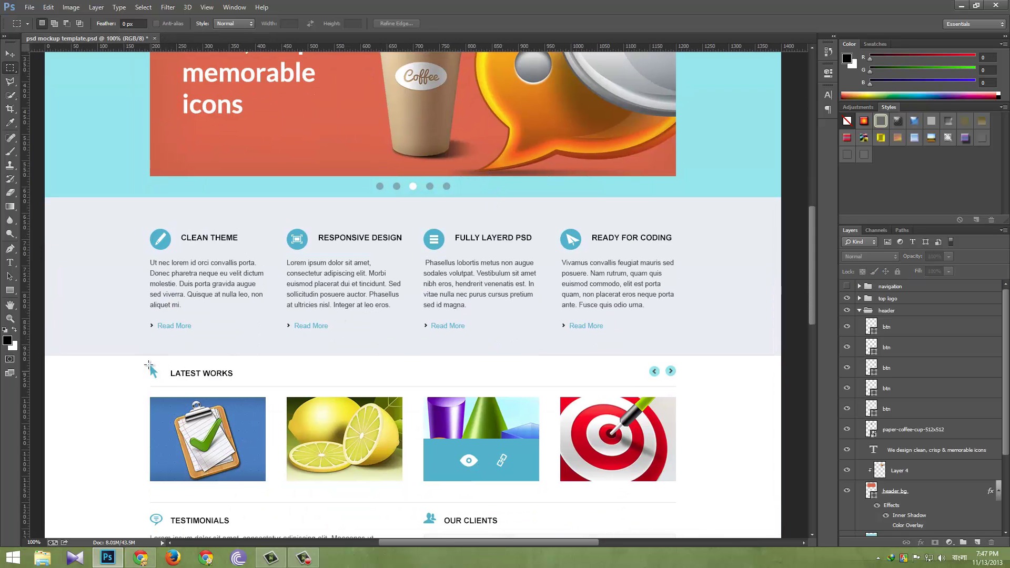
pyautogui.moveTo(149, 365); pyautogui.dragTo(160, 381)
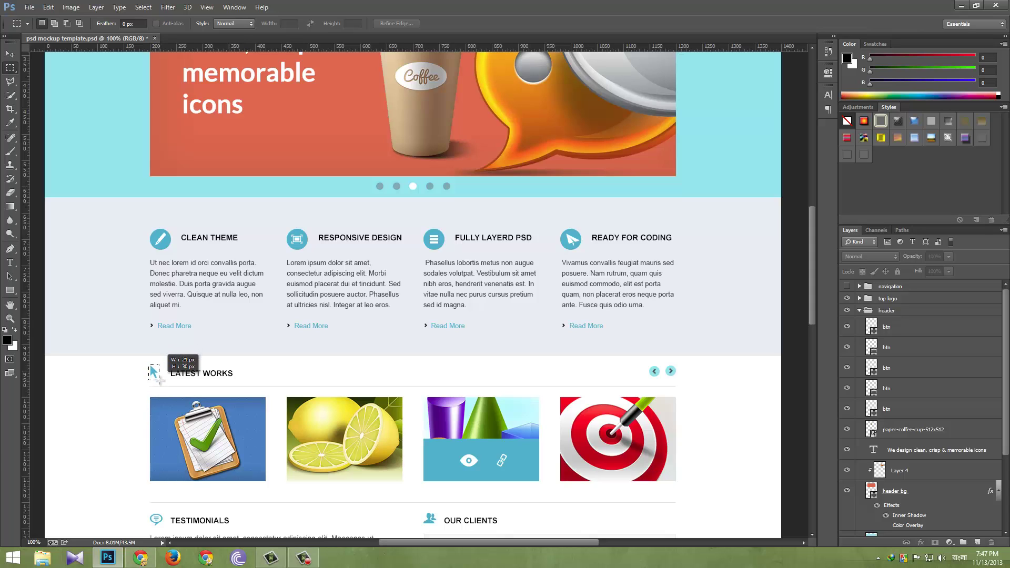
pyautogui.moveTo(160, 381); pyautogui.dragTo(160, 380)
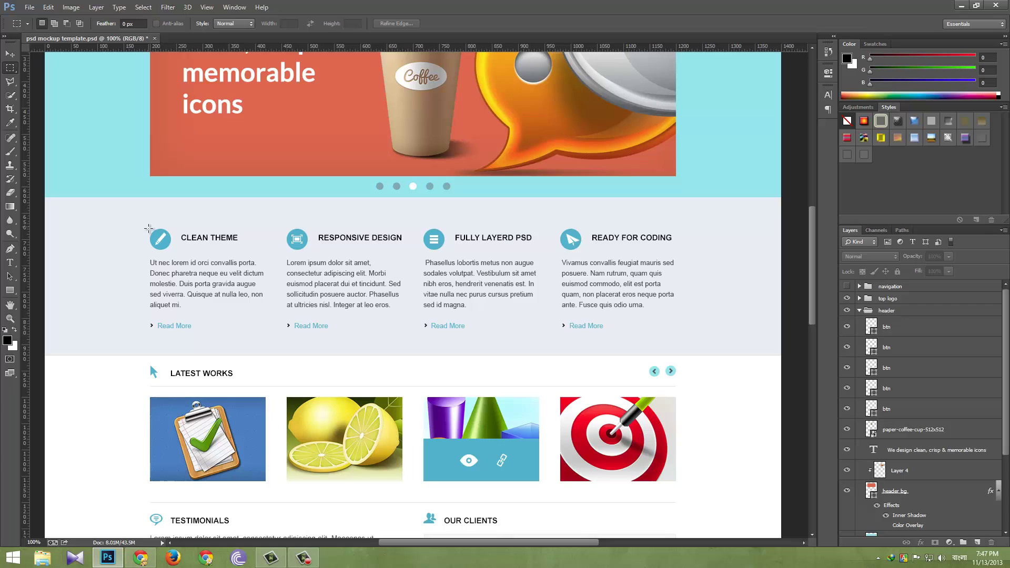
pyautogui.moveTo(148, 230); pyautogui.dragTo(175, 252)
pyautogui.click(178, 253)
# Collapse the header group and select the latest works group from its arrow icon on the canvas with the Move tool.
pyautogui.click(9, 54)
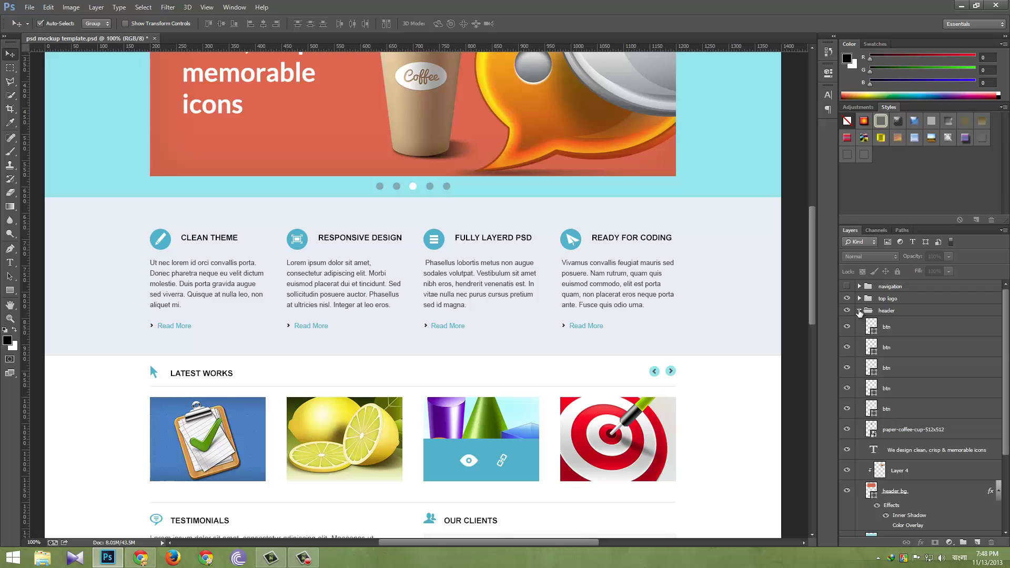
pyautogui.click(859, 311)
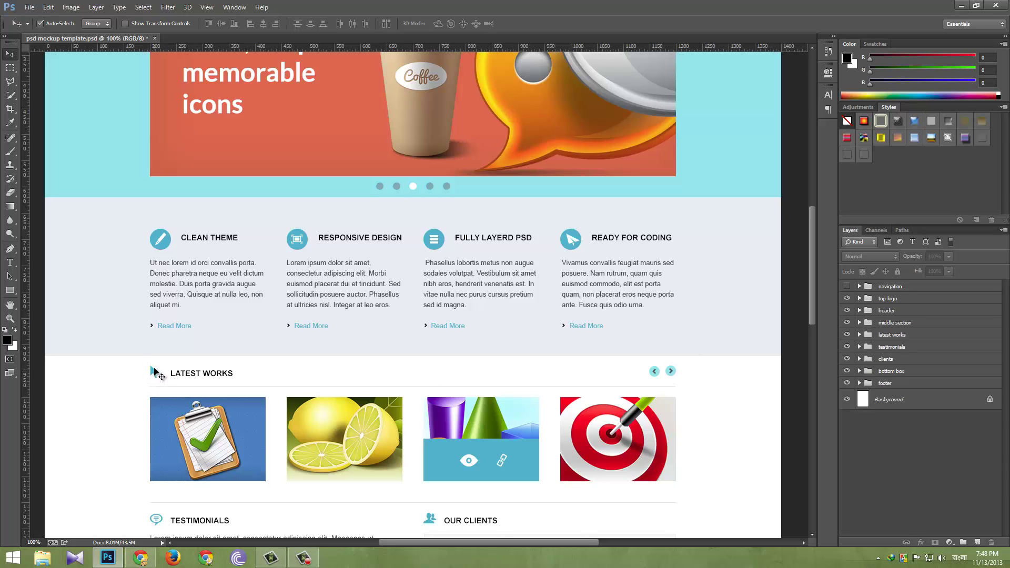
pyautogui.click(152, 369)
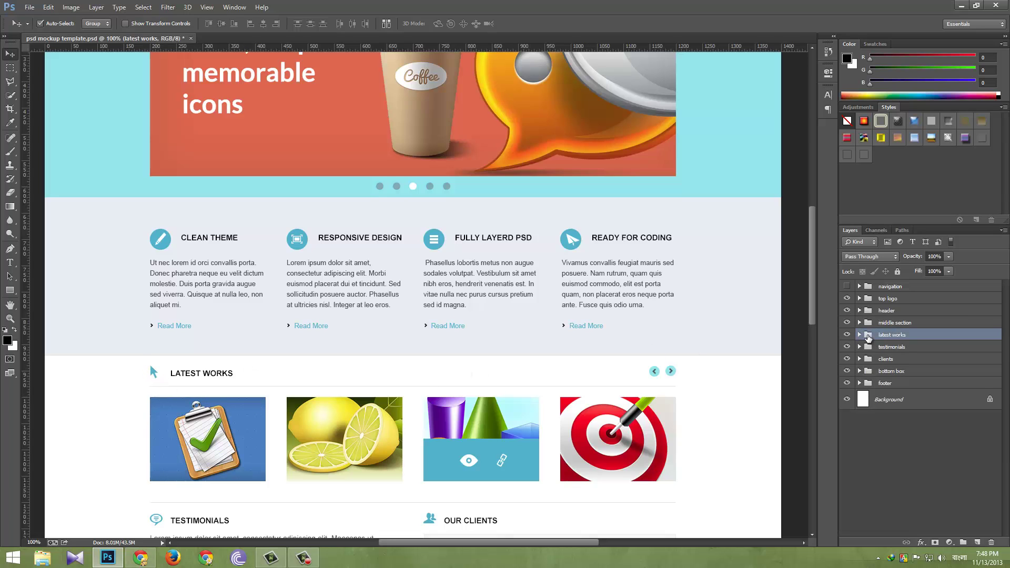
# Expand the latest works group and toggle the visibility of Shape 3 to identify it on the canvas.
pyautogui.click(859, 335)
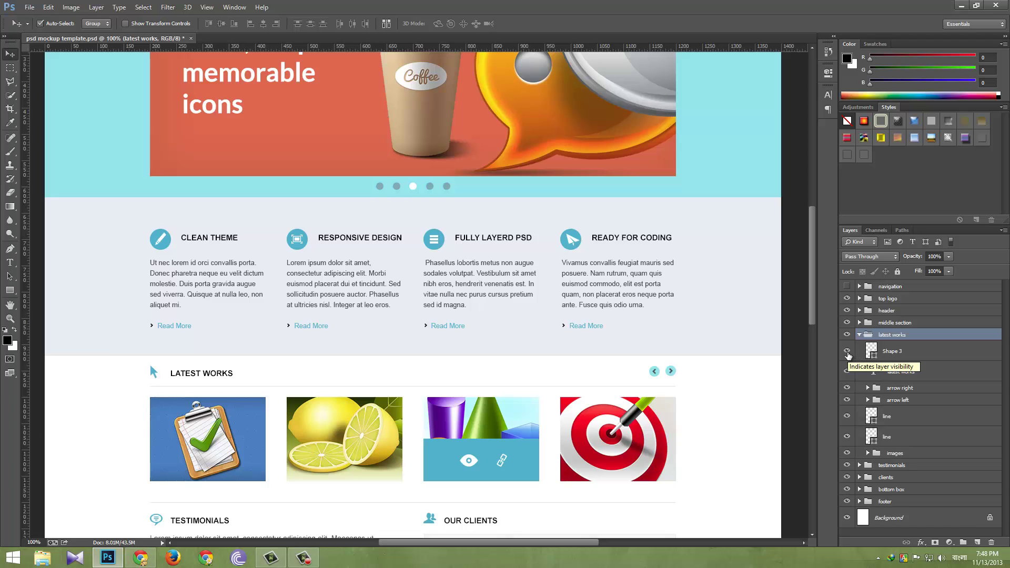
pyautogui.click(848, 356)
pyautogui.click(849, 355)
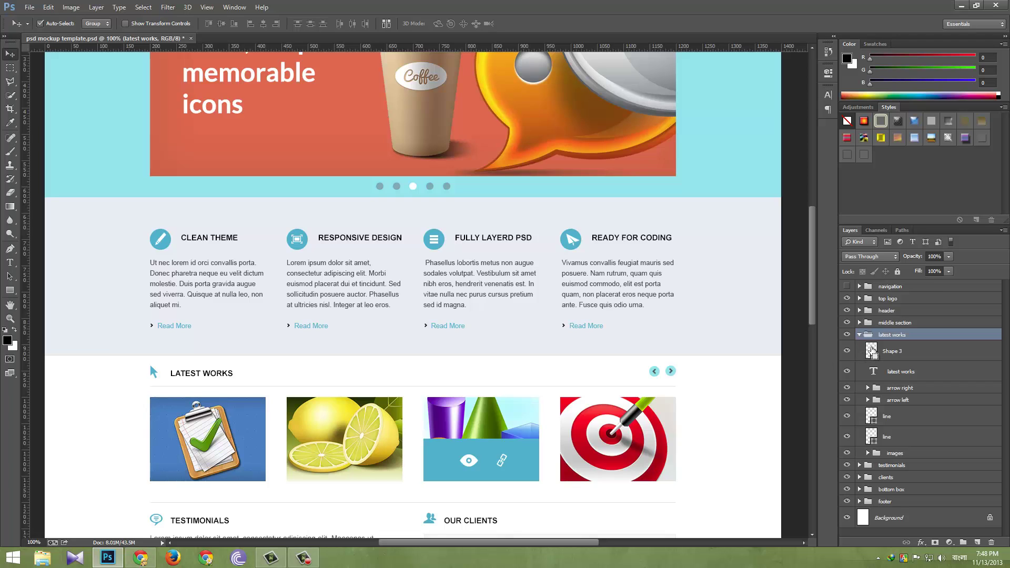
# Load the outline of the Shape 3 arrow icon beside Latest Works as a selection and copy it merged.
pyautogui.keyDown('ctrl'); pyautogui.click(871, 352); pyautogui.keyUp('ctrl')
pyautogui.hotkey('ctrl', '=')
pyautogui.hotkey('ctrl', '=')
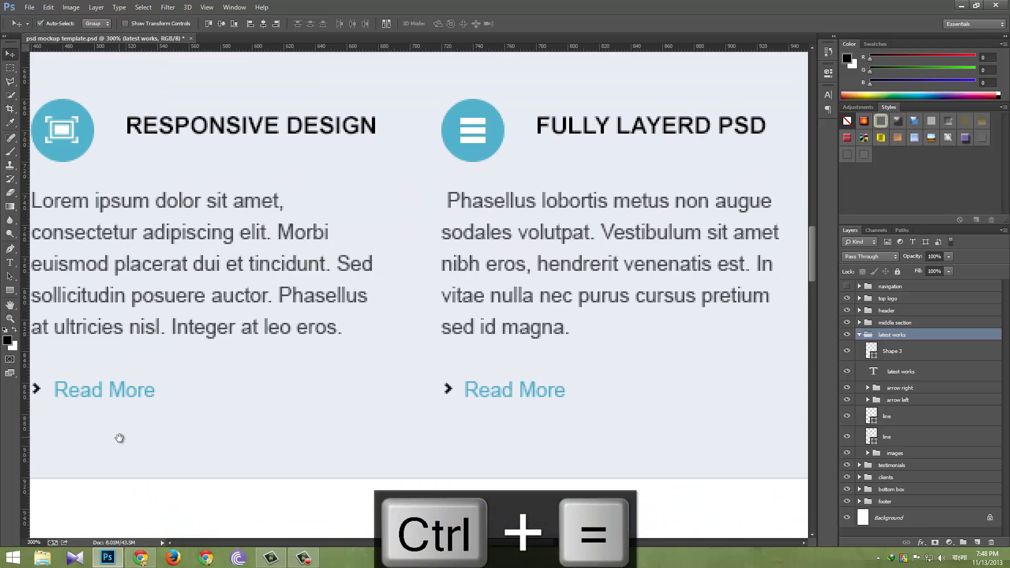
pyautogui.moveTo(120, 438); pyautogui.dragTo(462, 262)
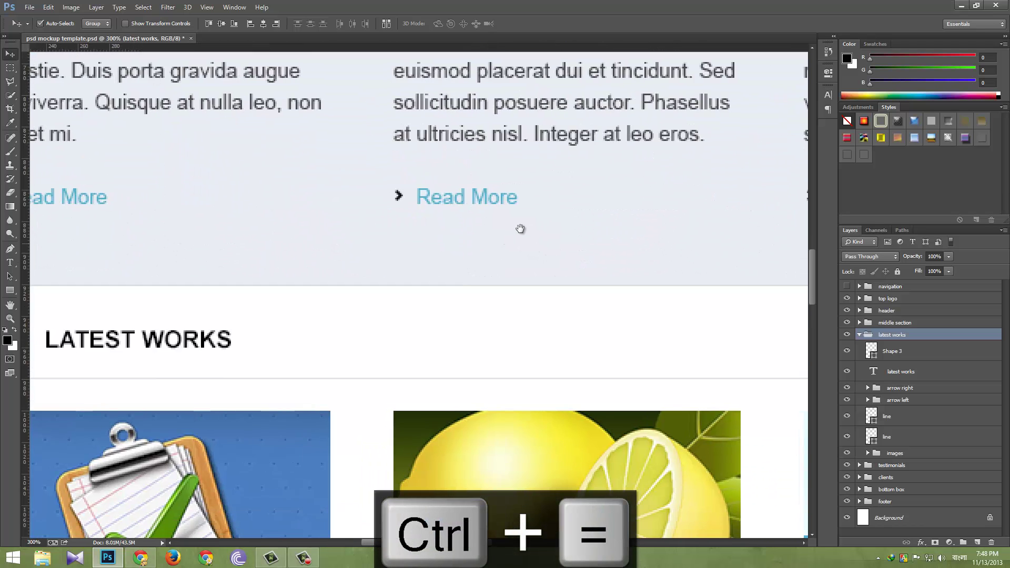
pyautogui.hotkey('ctrl', 'd')
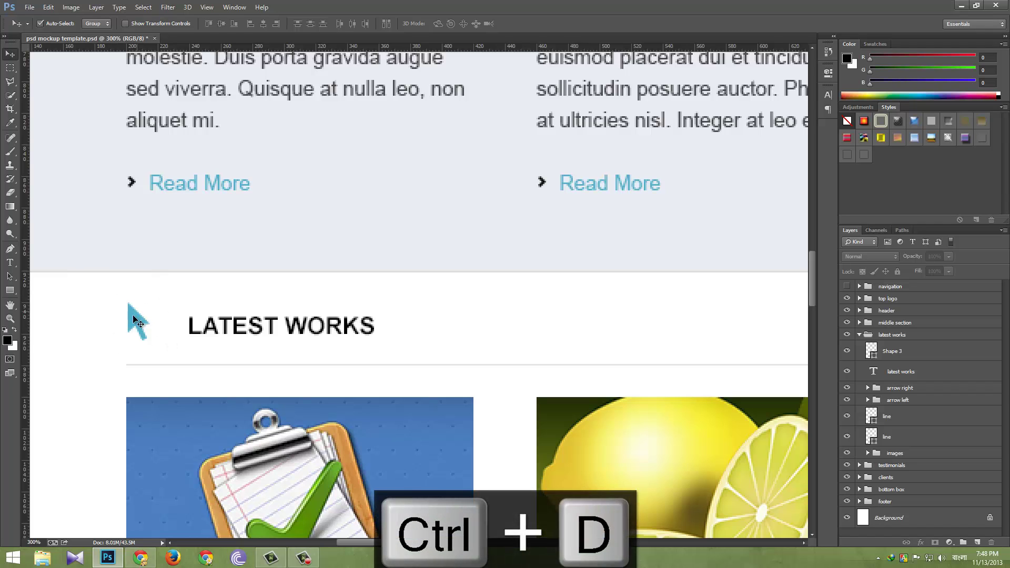
pyautogui.keyDown('ctrl'); pyautogui.click(872, 352); pyautogui.keyUp('ctrl')
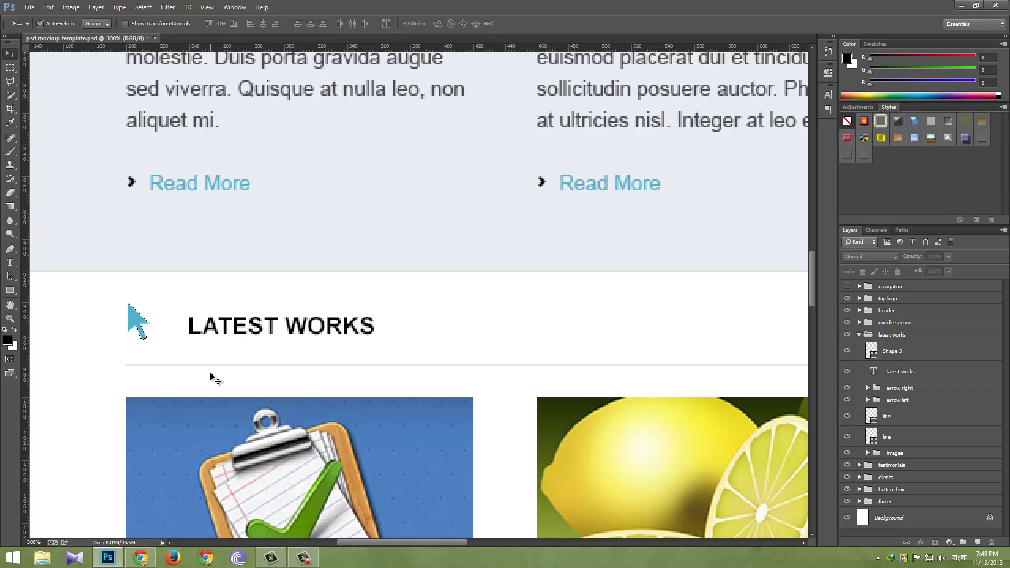
pyautogui.hotkey('ctrl', 'shift', 'c')
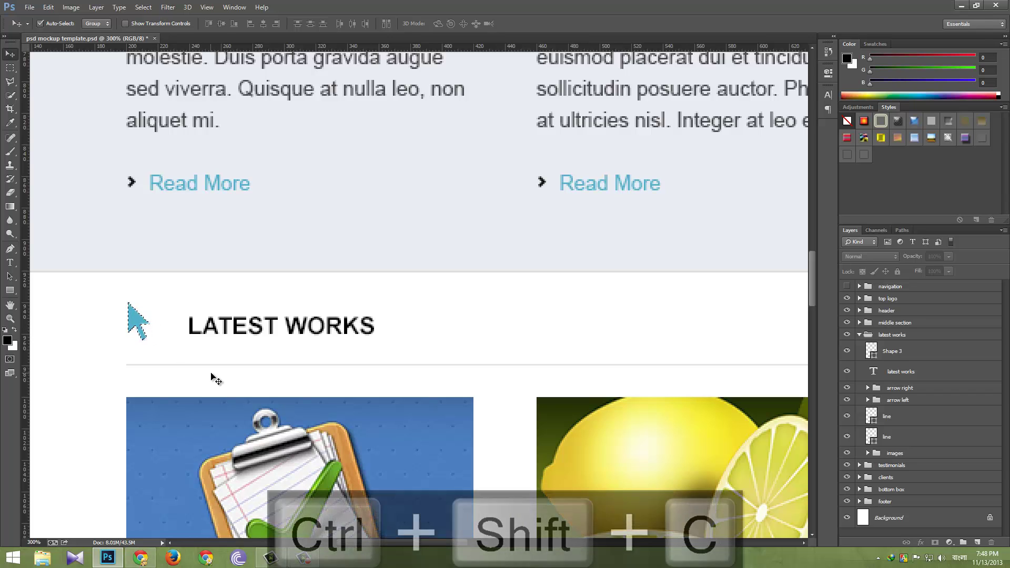
# Create a transparent 14 × 24 px document from the Clipboard preset and paste the arrow icon into it.
pyautogui.hotkey('ctrl', 'n')
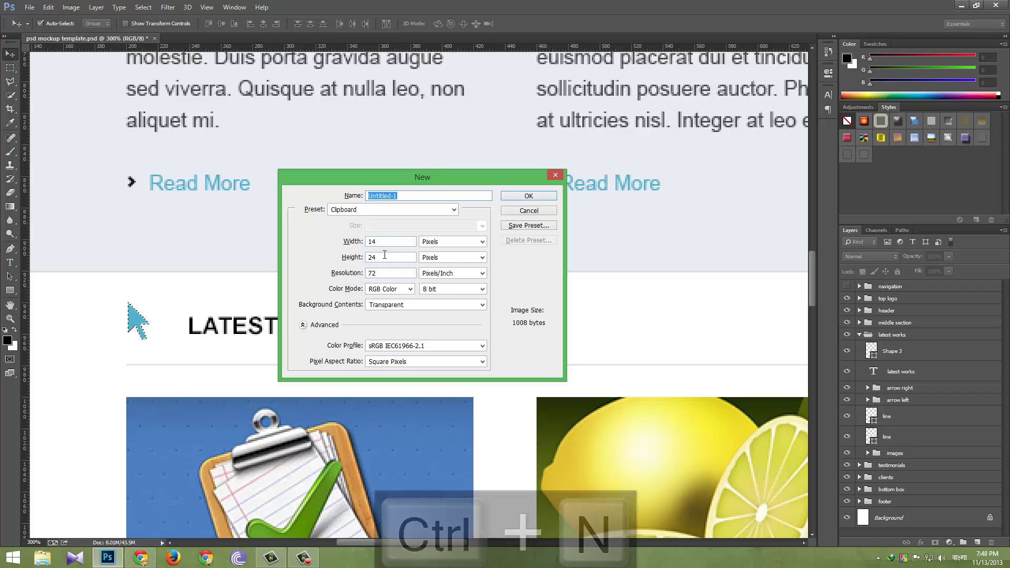
pyautogui.click(523, 199)
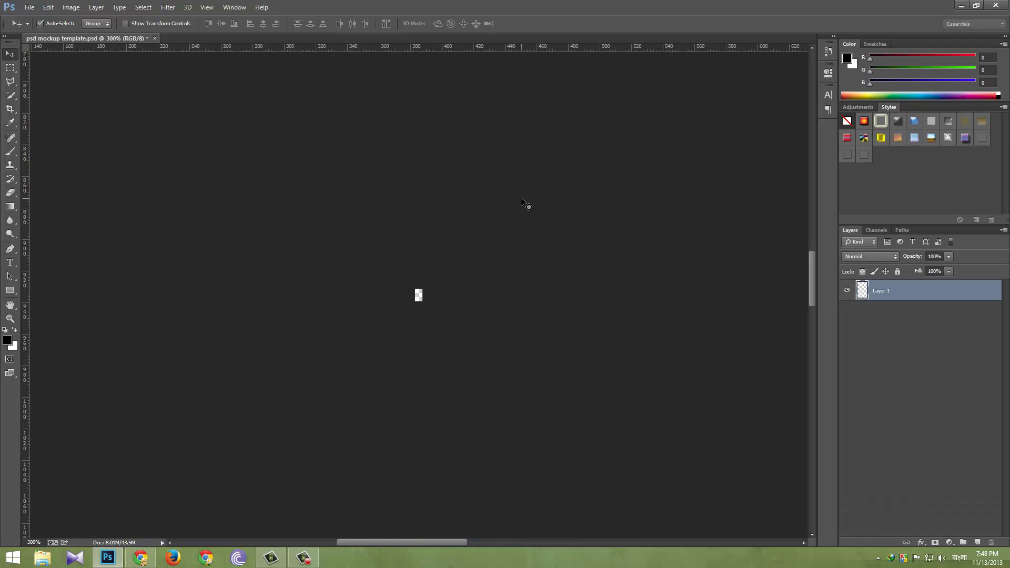
pyautogui.hotkey('ctrl', 'v')
pyautogui.hotkey('ctrl', '=')
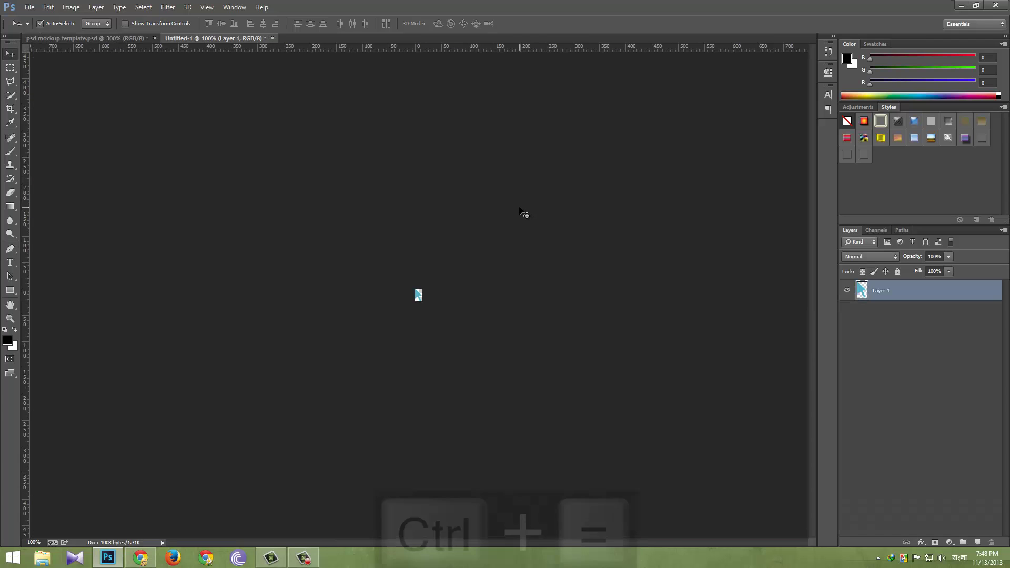
pyautogui.hotkey('ctrl', '=')
pyautogui.hotkey('ctrl', '=')
pyautogui.hotkey('ctrl', '=')
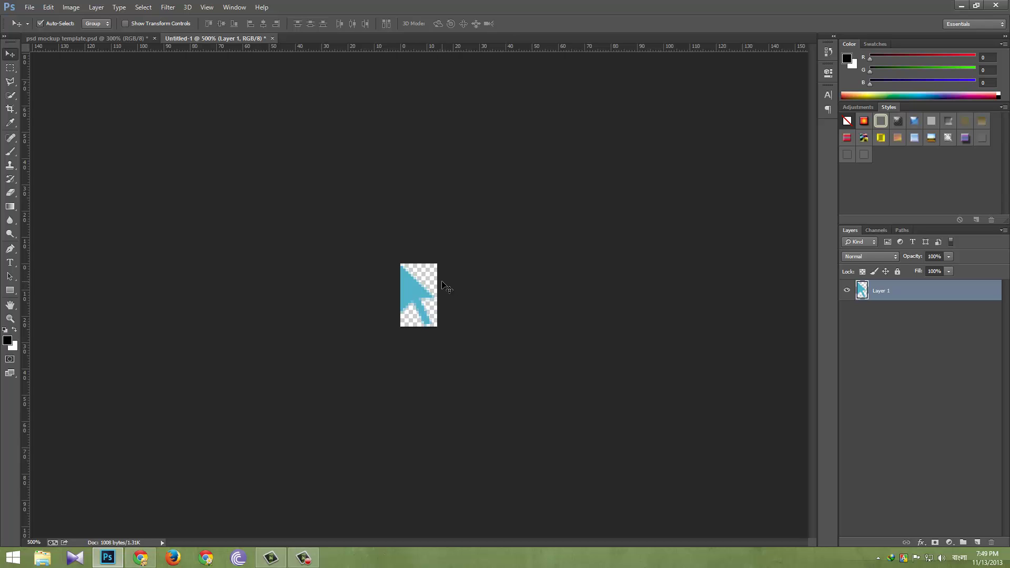
# Close the arrow icon document without saving and deselect the arrow in the mockup.
pyautogui.hotkey('ctrl', 'w')
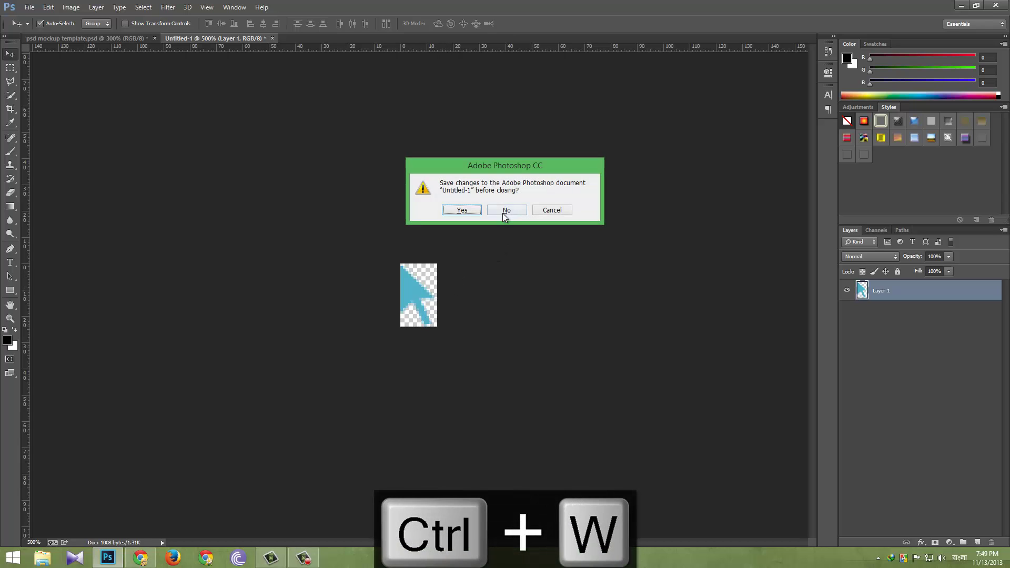
pyautogui.click(504, 210)
pyautogui.click(384, 266)
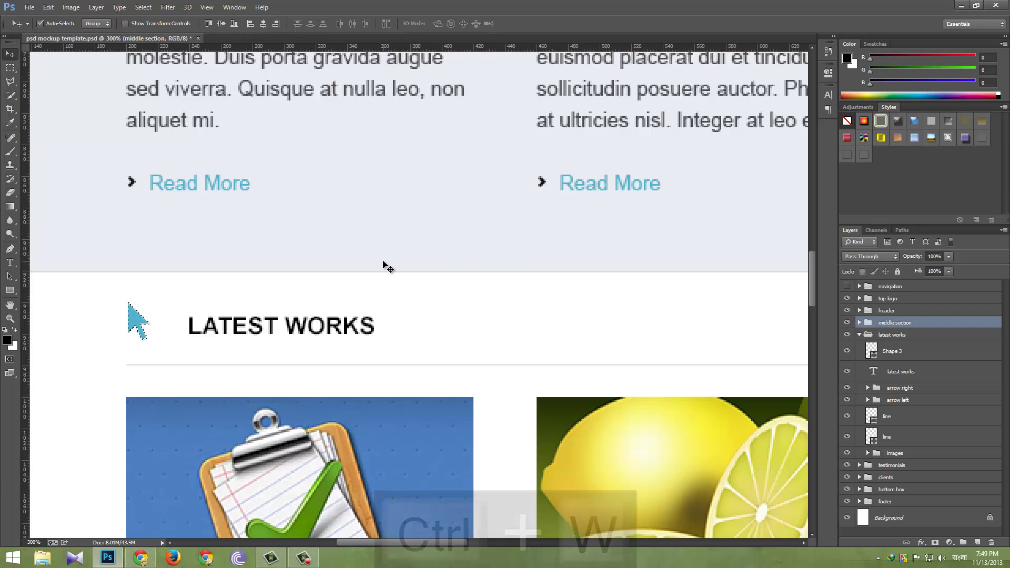
pyautogui.hotkey('ctrl', 'd')
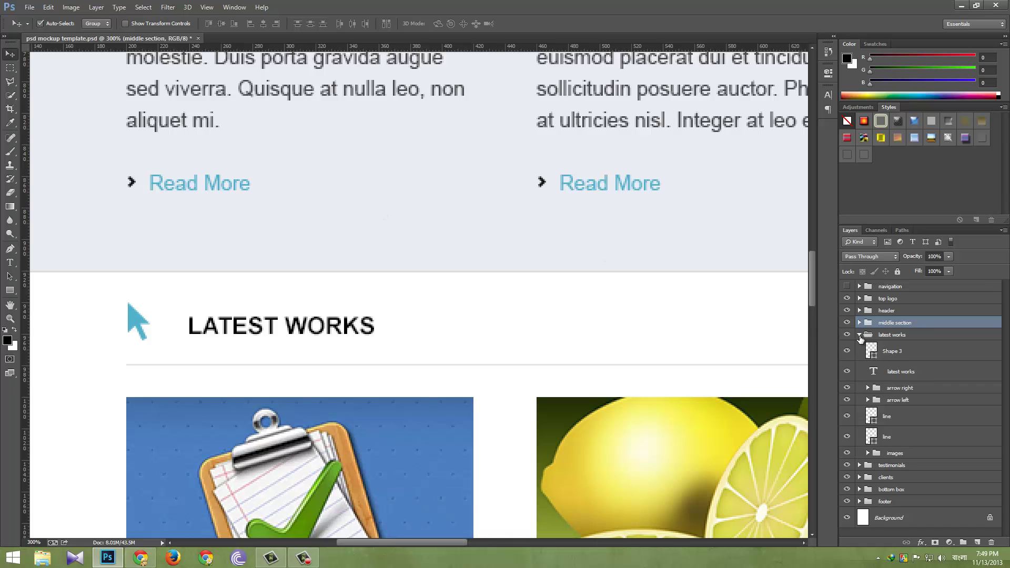
# Collapse the latest works group and return to the mockup's header and banner at 100%.
pyautogui.click(859, 335)
pyautogui.click(859, 335)
pyautogui.click(859, 336)
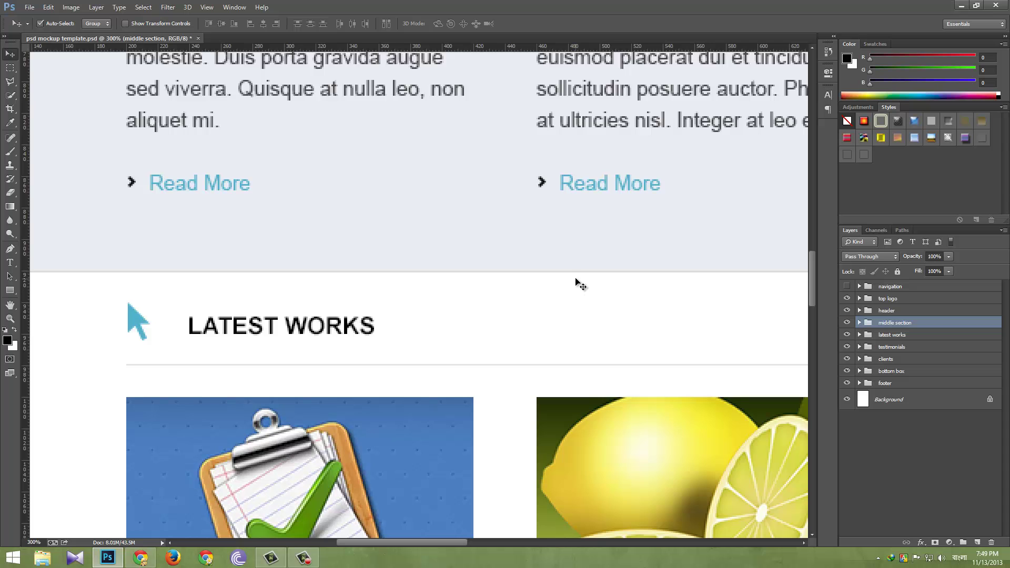
pyautogui.hotkey('ctrl', '-')
pyautogui.hotkey('ctrl', '-')
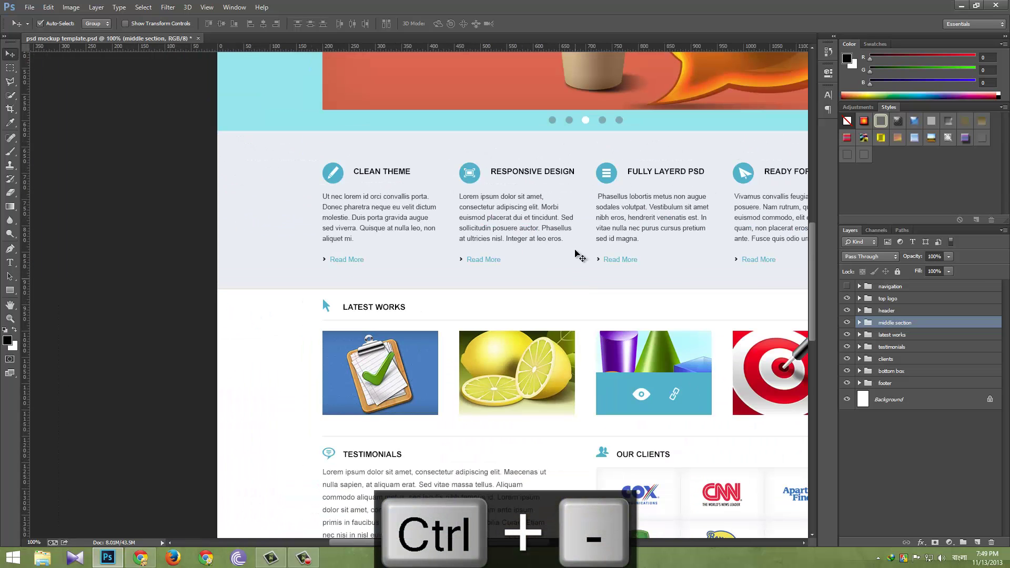
pyautogui.moveTo(579, 255); pyautogui.dragTo(437, 304)
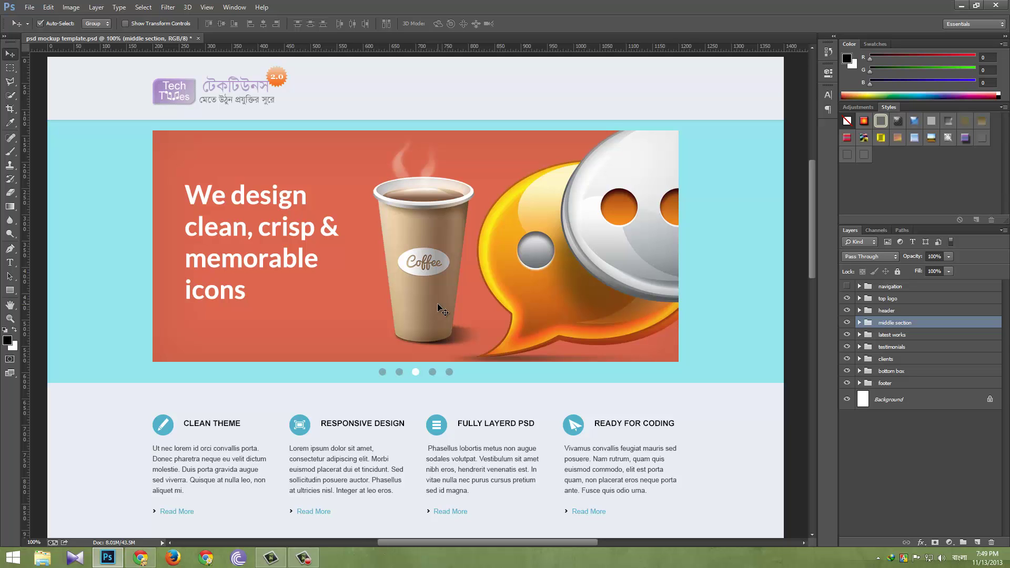
# Close the mockup without saving and reopen psd mockup template from the PSD-Techtunes folder.
pyautogui.hotkey('ctrl', 'w')
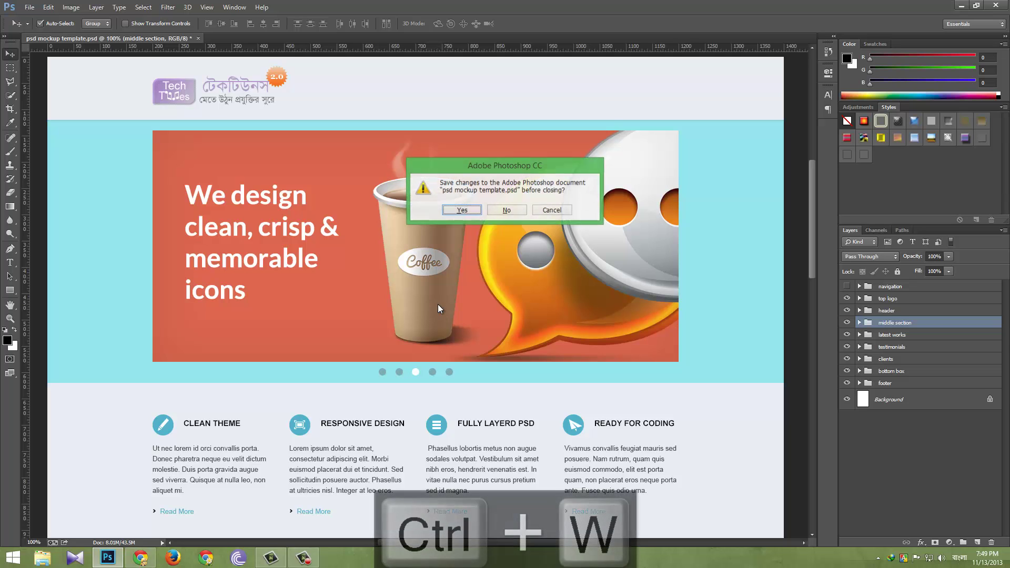
pyautogui.click(517, 207)
pyautogui.hotkey('ctrl', 'o')
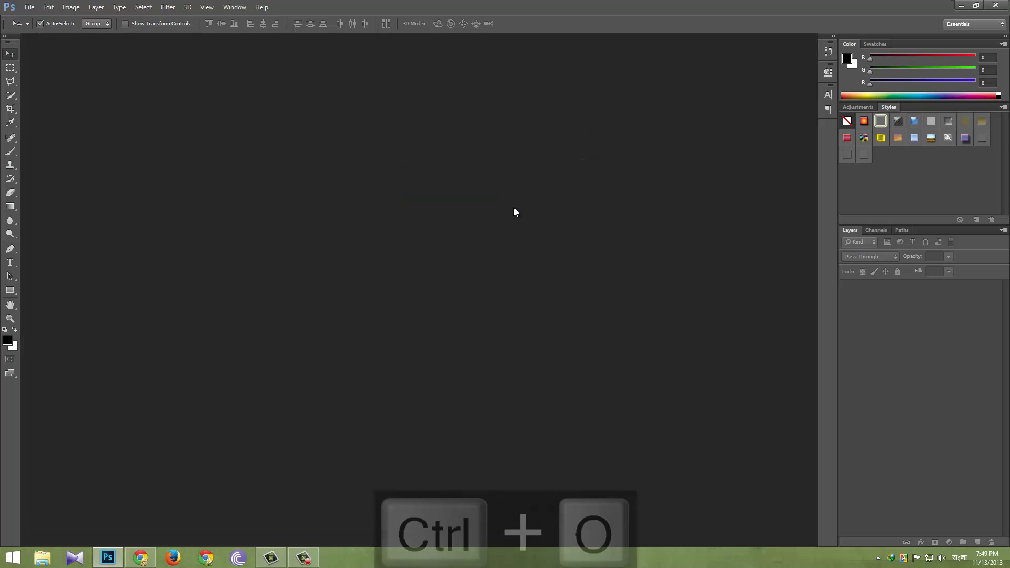
pyautogui.click(258, 110)
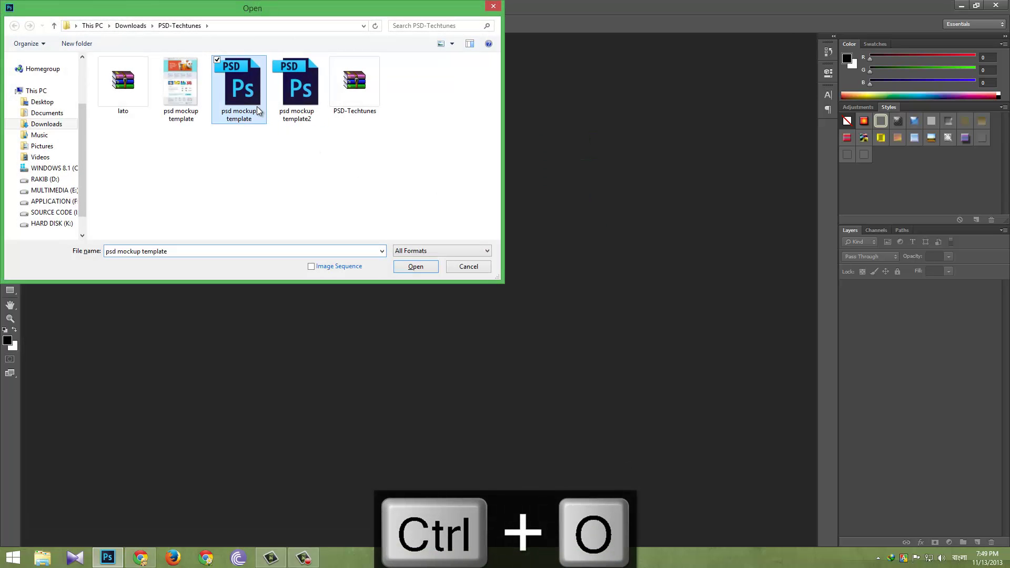
pyautogui.click(413, 266)
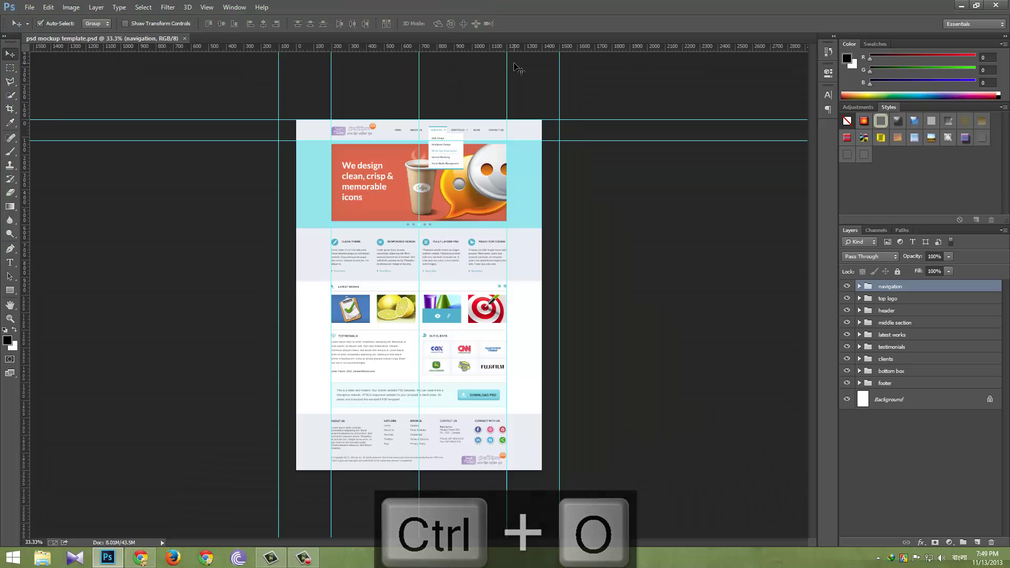
# Examine the reopened mockup's header, banner and middle section at 100%, undoing the stray move of the middle section.
pyautogui.hotkey('ctrl', '=')
pyautogui.hotkey('ctrl', '=')
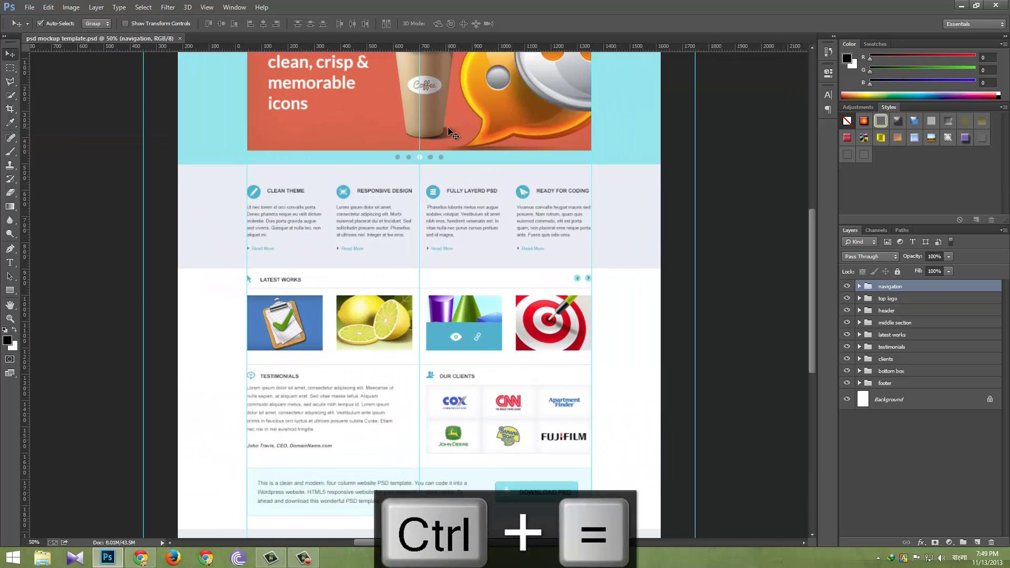
pyautogui.moveTo(429, 138); pyautogui.dragTo(428, 299)
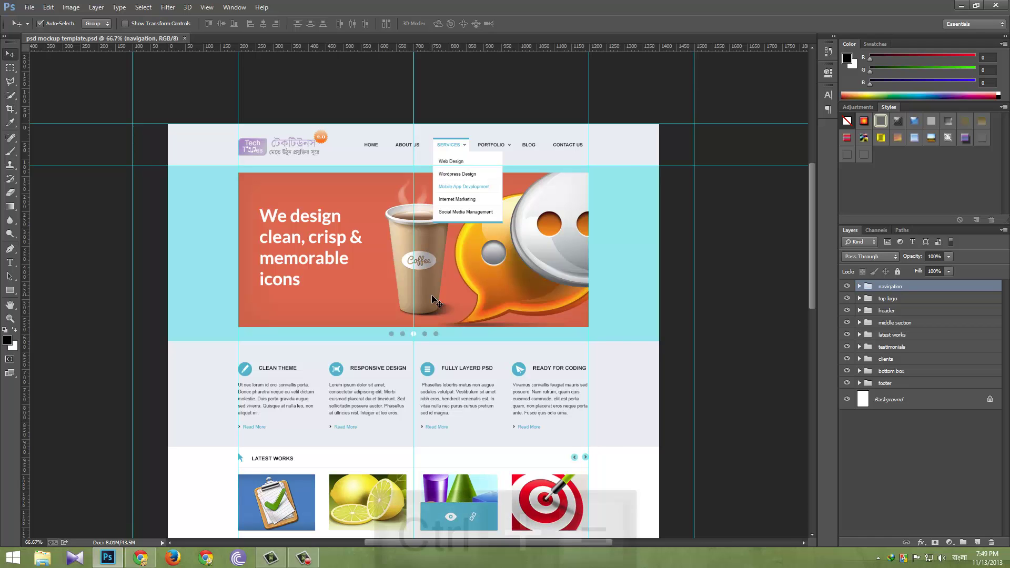
pyautogui.hotkey('ctrl', '=')
pyautogui.moveTo(318, 157); pyautogui.dragTo(314, 179)
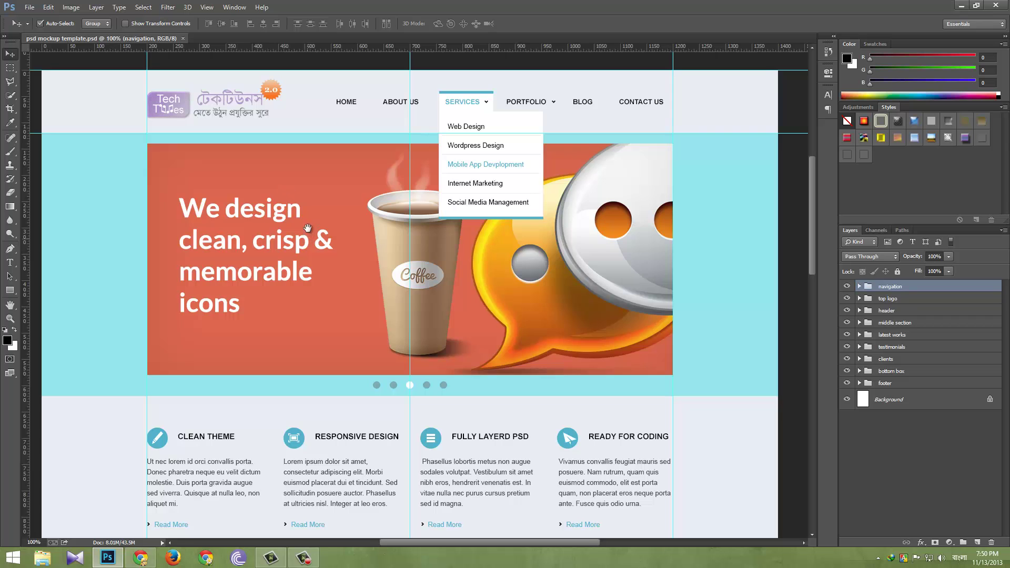
pyautogui.moveTo(306, 237); pyautogui.dragTo(299, 199)
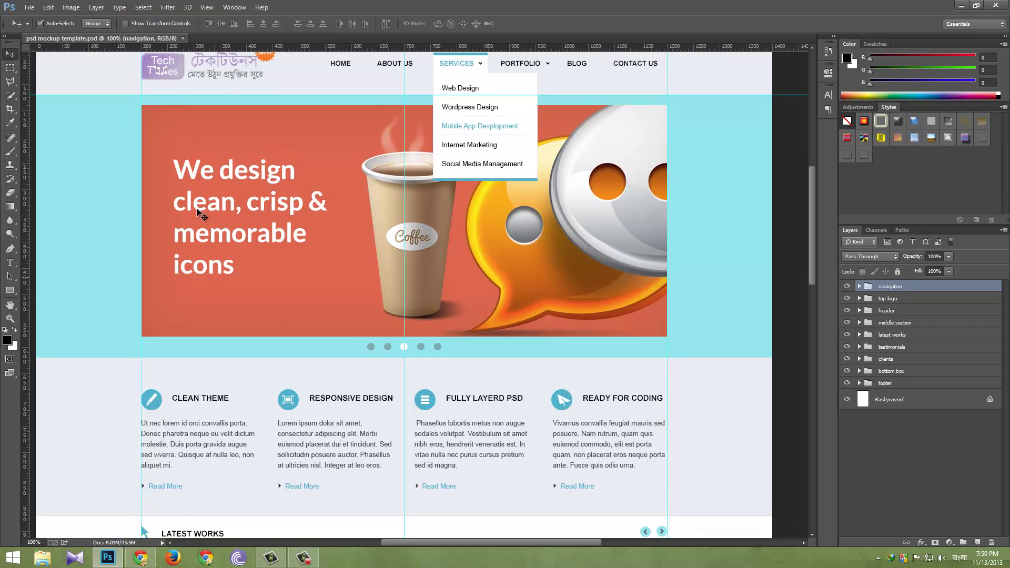
pyautogui.moveTo(168, 374); pyautogui.dragTo(212, 350)
pyautogui.hotkey('ctrl', 'z')
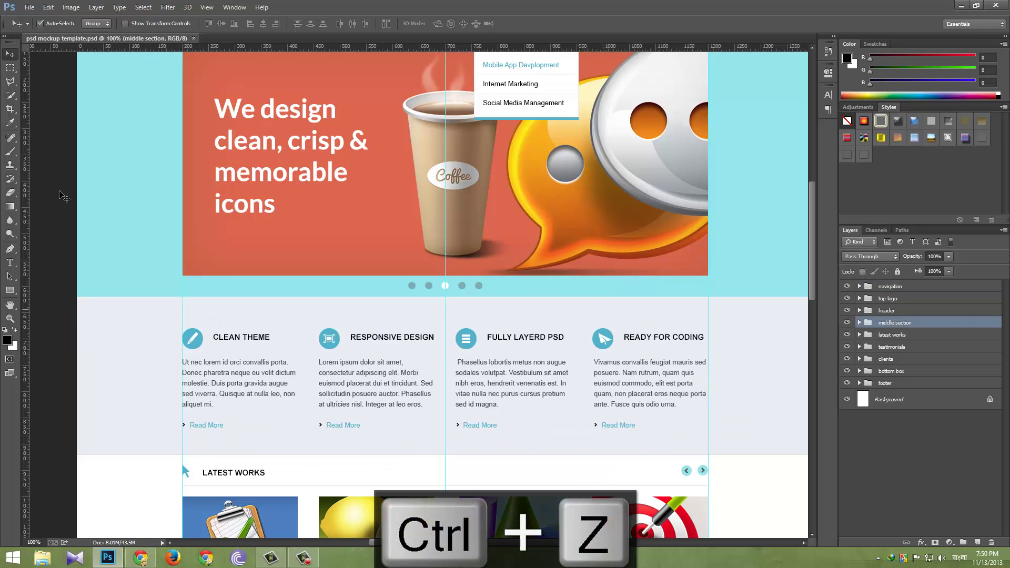
# Outline the Clean Theme, Responsive Design, Fully Layerd PSD and Ready for Coding icons one after another with rectangular marquees.
pyautogui.click(10, 67)
pyautogui.moveTo(165, 321); pyautogui.dragTo(226, 361)
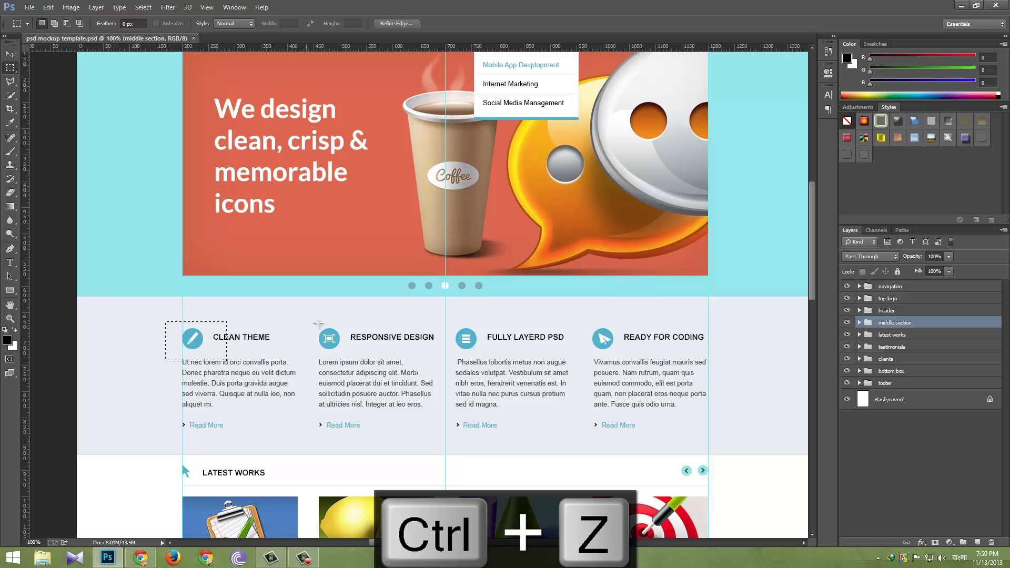
pyautogui.moveTo(309, 320); pyautogui.dragTo(357, 352)
pyautogui.moveTo(449, 322); pyautogui.dragTo(510, 356)
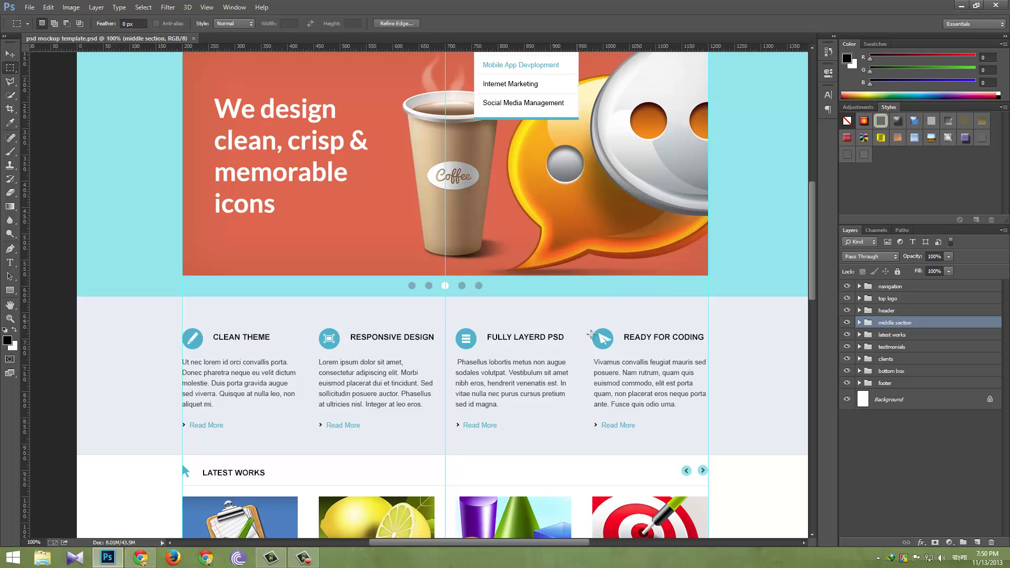
pyautogui.moveTo(578, 321); pyautogui.dragTo(611, 352)
# Outline the Latest Works, Testimonials and Our Clients icons and the client logo grid with rectangular marquees.
pyautogui.scroll(-5, 633, 424)
pyautogui.moveTo(638, 324); pyautogui.dragTo(169, 461)
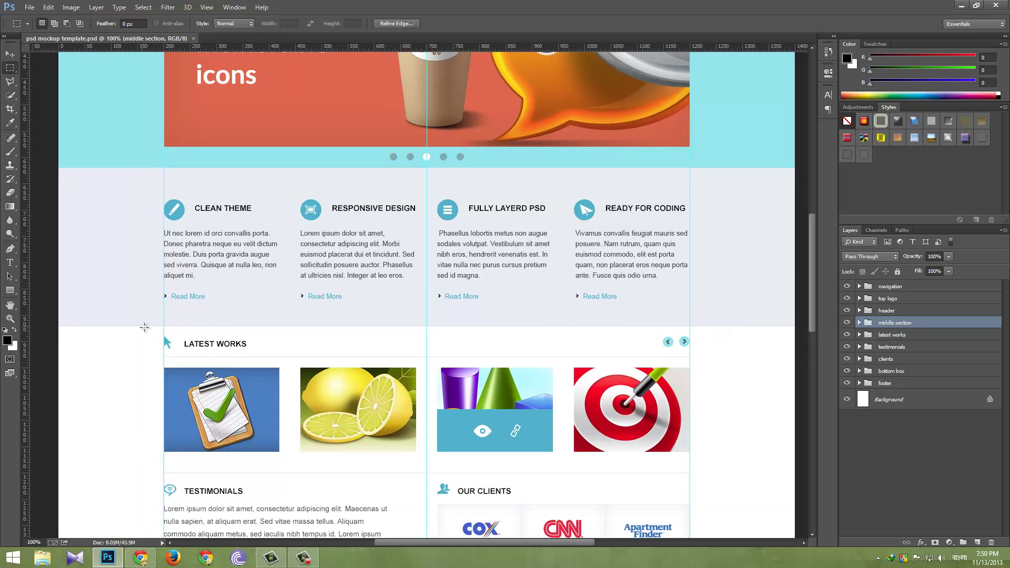
pyautogui.moveTo(141, 328)
pyautogui.mouseDown()
pyautogui.moveTo(180, 353)
pyautogui.moveTo(173, 359)
pyautogui.mouseUp()
pyautogui.moveTo(153, 465); pyautogui.dragTo(188, 504)
pyautogui.moveTo(426, 478); pyautogui.dragTo(453, 502)
pyautogui.moveTo(604, 467); pyautogui.dragTo(587, 286)
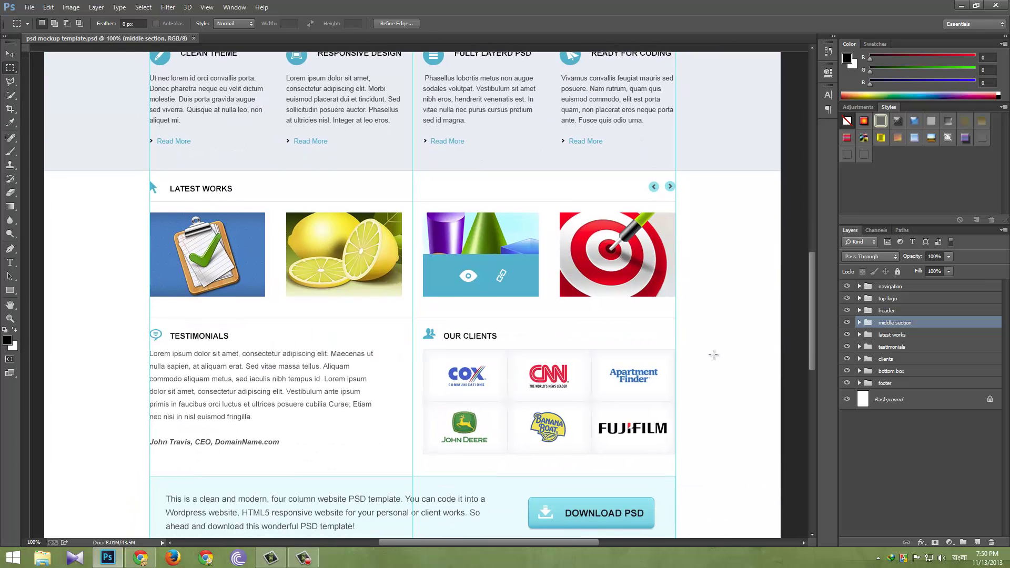
pyautogui.moveTo(714, 349); pyautogui.dragTo(418, 456)
# Outline the footer's social icons, and its logo with a marquee about 331 × 123 px, and deselect.
pyautogui.moveTo(367, 430); pyautogui.dragTo(379, 216)
pyautogui.moveTo(712, 380); pyautogui.dragTo(573, 448)
pyautogui.moveTo(713, 455); pyautogui.dragTo(541, 518)
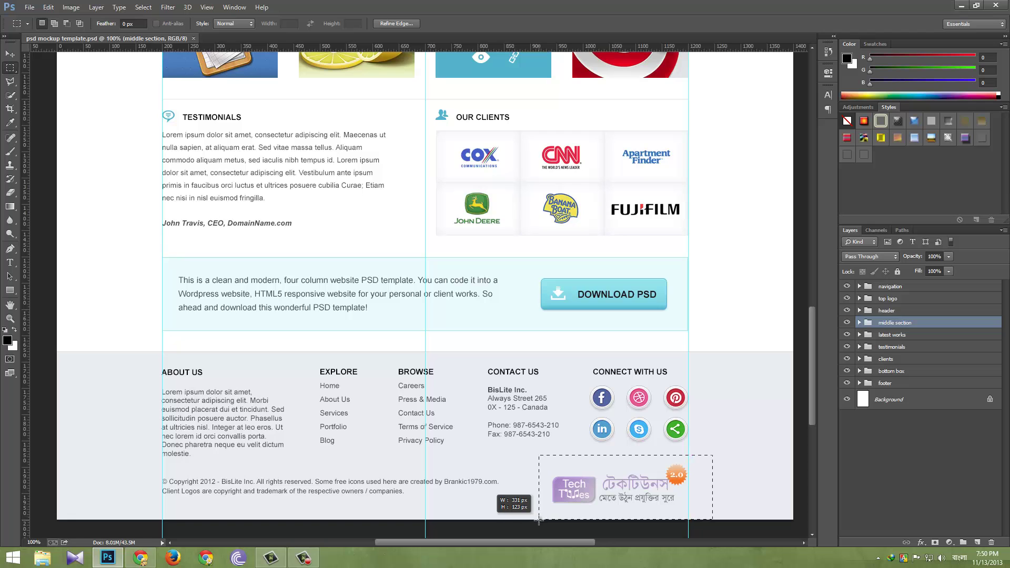
pyautogui.click(515, 461)
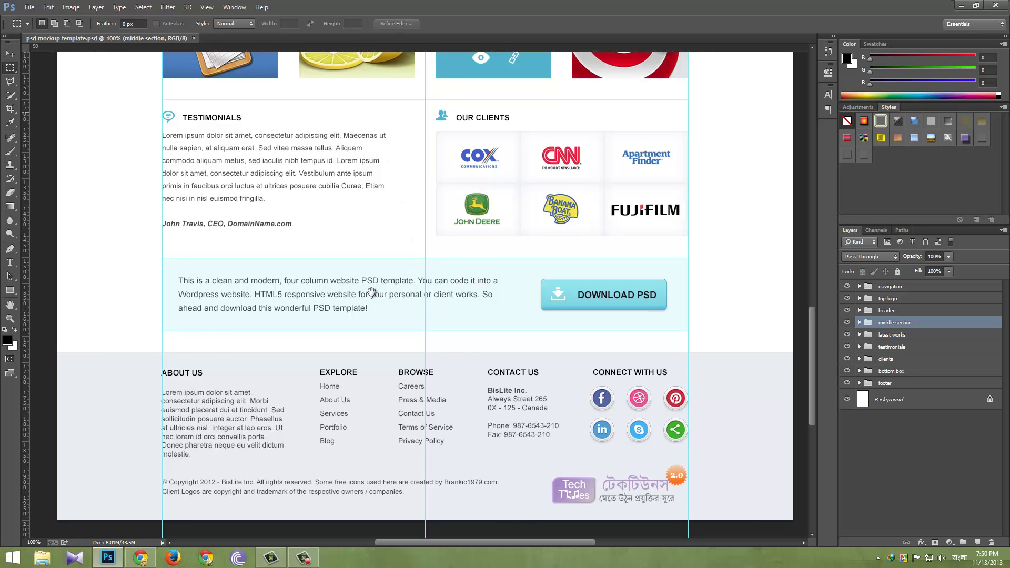
pyautogui.moveTo(383, 112); pyautogui.dragTo(350, 339)
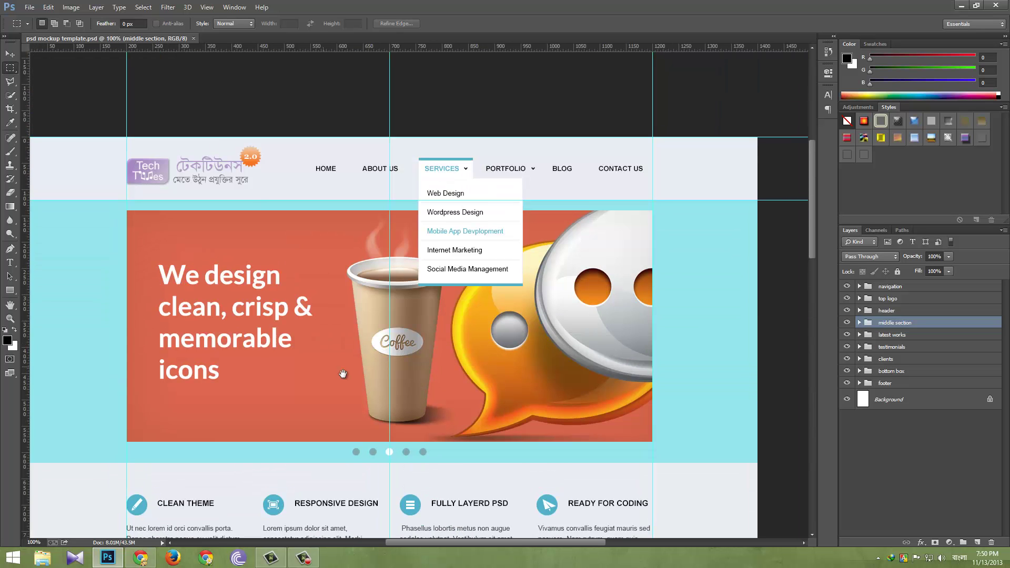
pyautogui.scroll(-10, 342, 372)
pyautogui.scroll(-5, 375, 316)
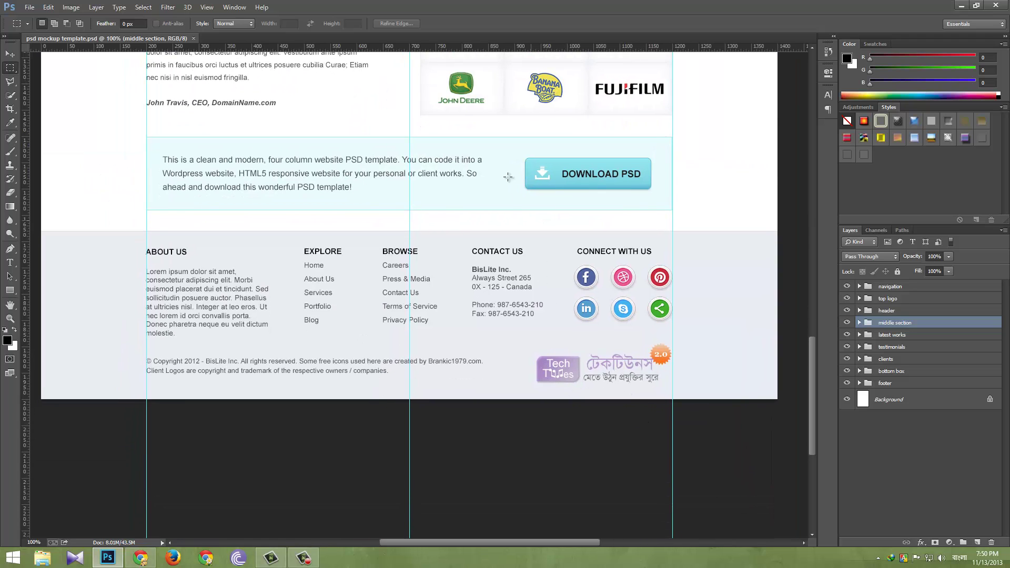
pyautogui.scroll(5, 452, 124)
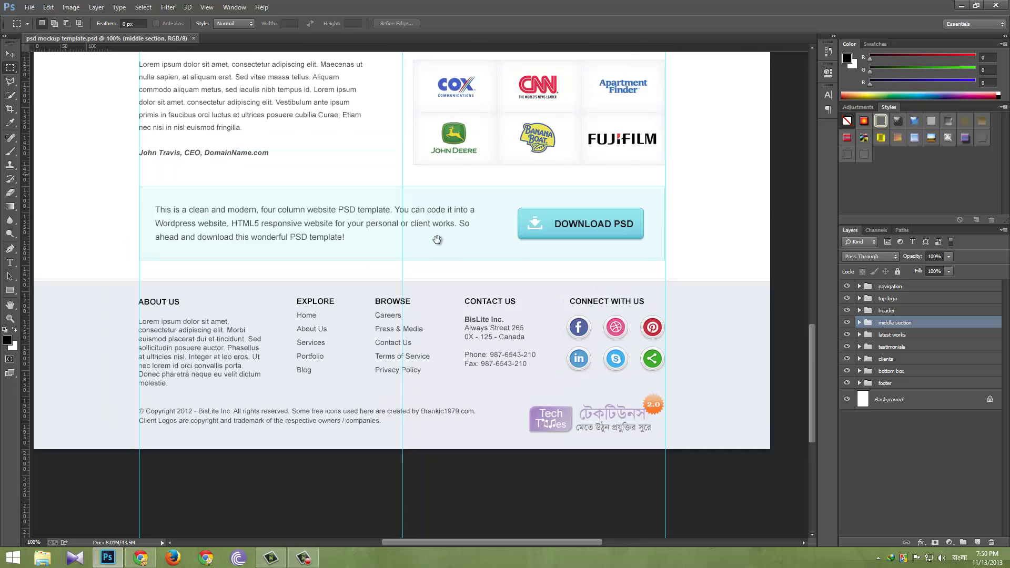
pyautogui.scroll(7, 374, 146)
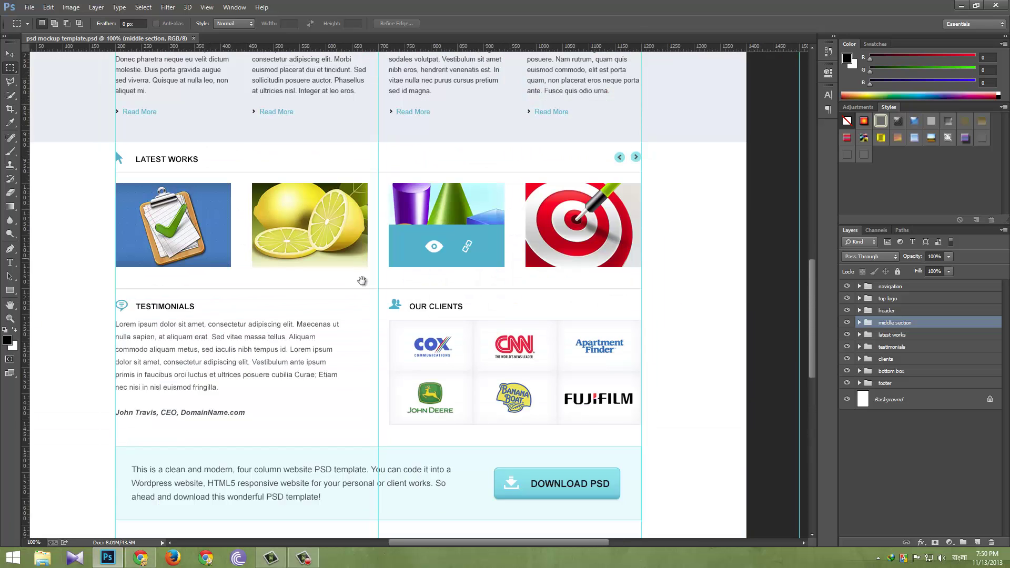
pyautogui.scroll(6, 376, 143)
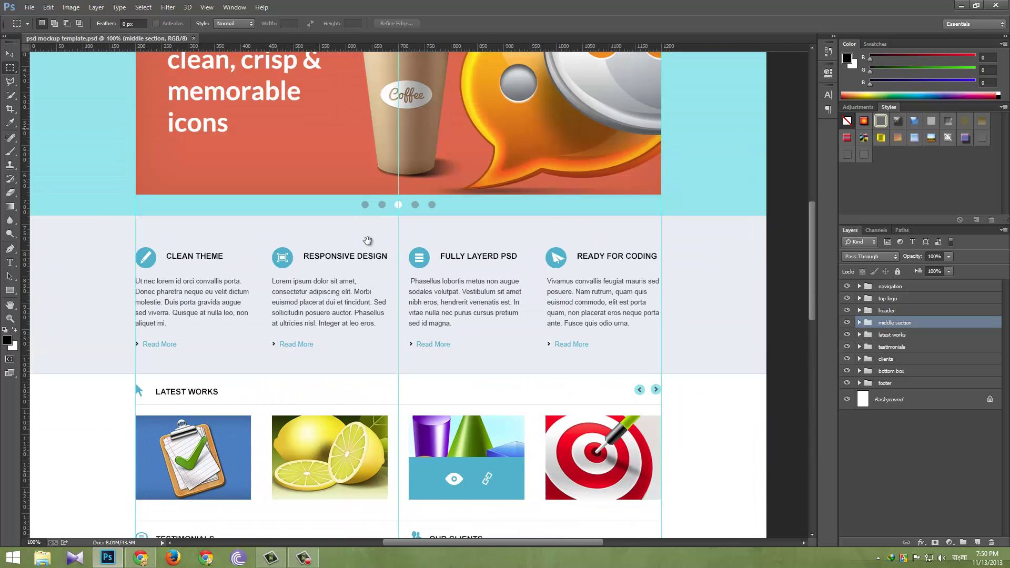
# Measure the header logo area with a rectangular marquee about 259 × 120 px, and deselect it.
pyautogui.scroll(1, 374, 376)
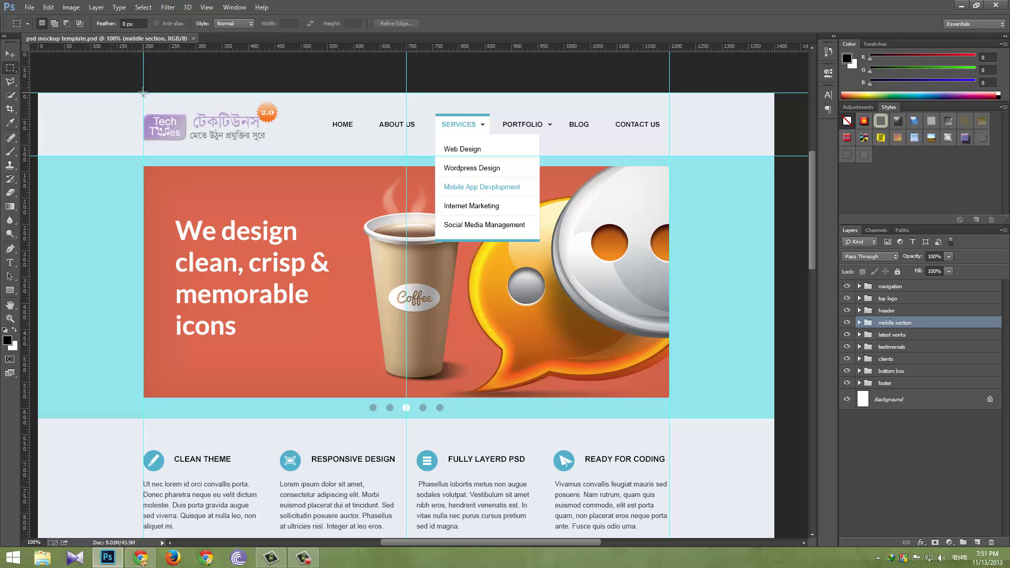
pyautogui.moveTo(144, 92); pyautogui.dragTo(216, 146)
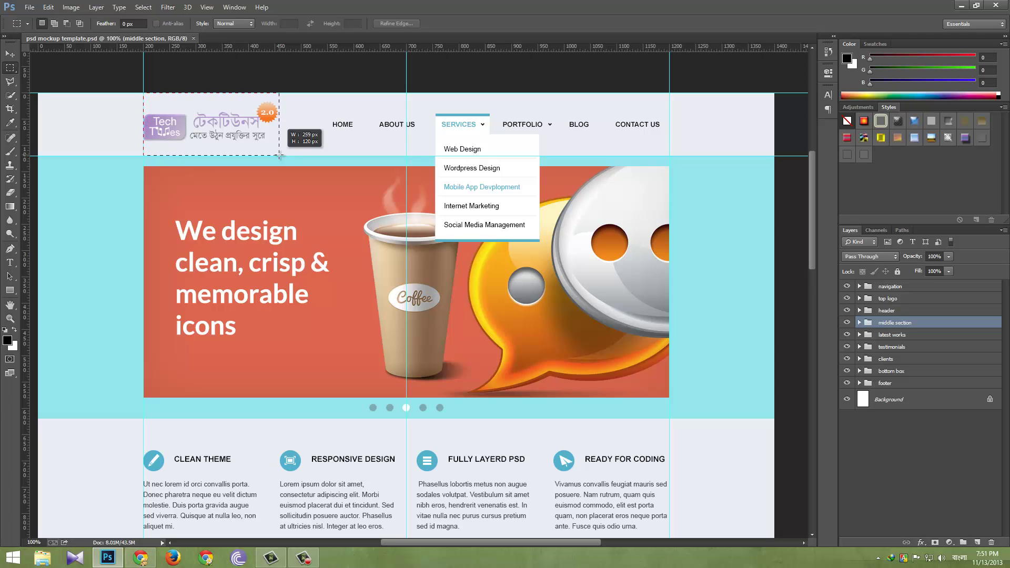
pyautogui.moveTo(279, 157); pyautogui.dragTo(279, 156)
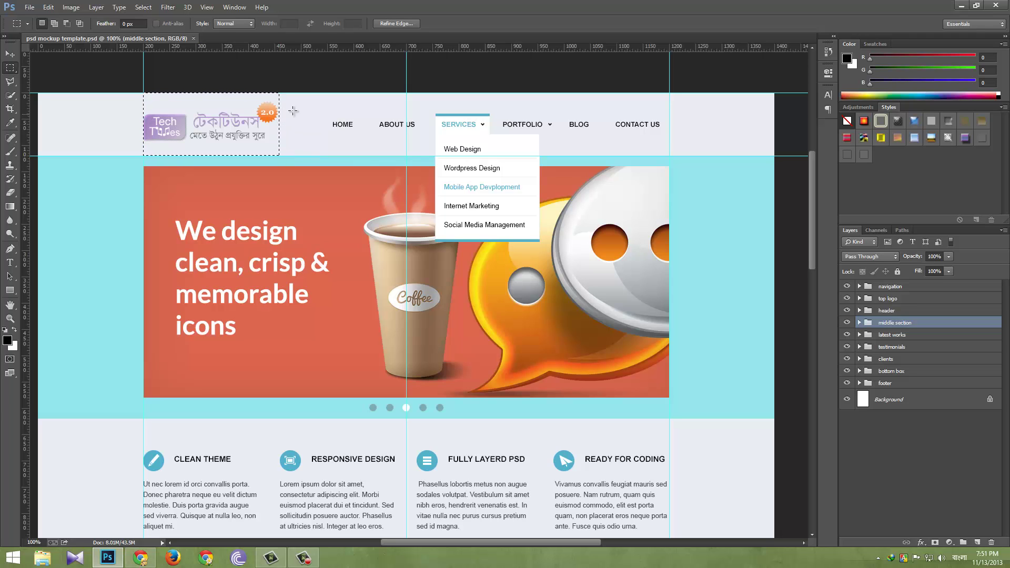
pyautogui.click(295, 110)
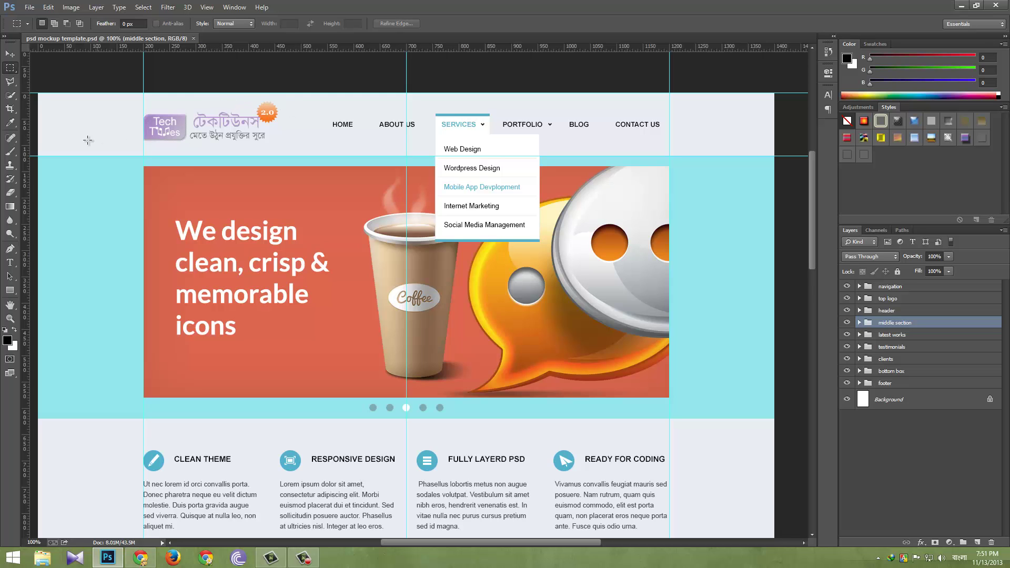
# Place a vertical guide at 460 px beside the header logo and check the logo area with a 260 × 120 px marquee, deselecting it.
pyautogui.moveTo(25, 139); pyautogui.dragTo(279, 167)
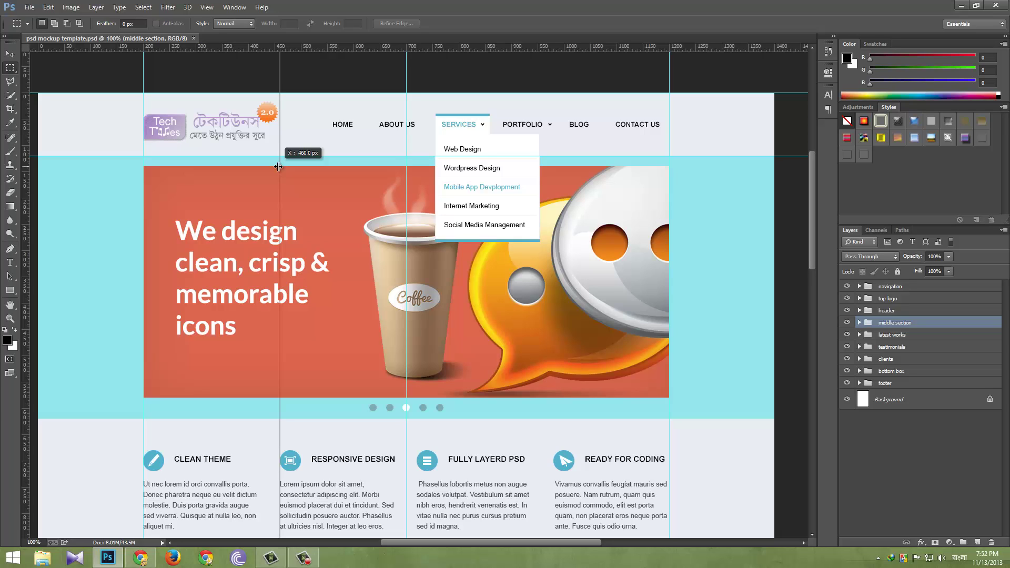
pyautogui.moveTo(278, 166); pyautogui.dragTo(278, 167)
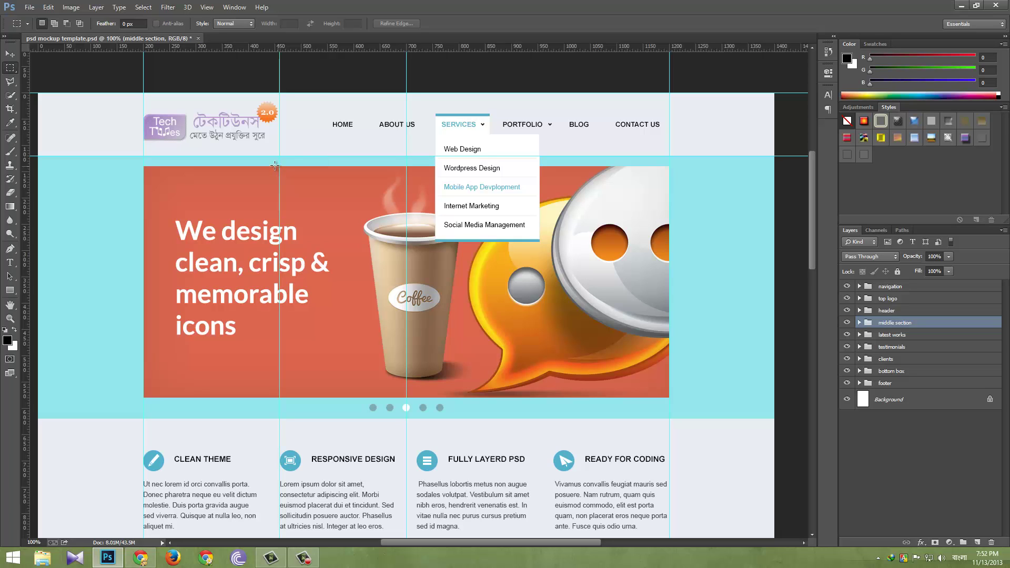
pyautogui.moveTo(143, 93); pyautogui.dragTo(280, 157)
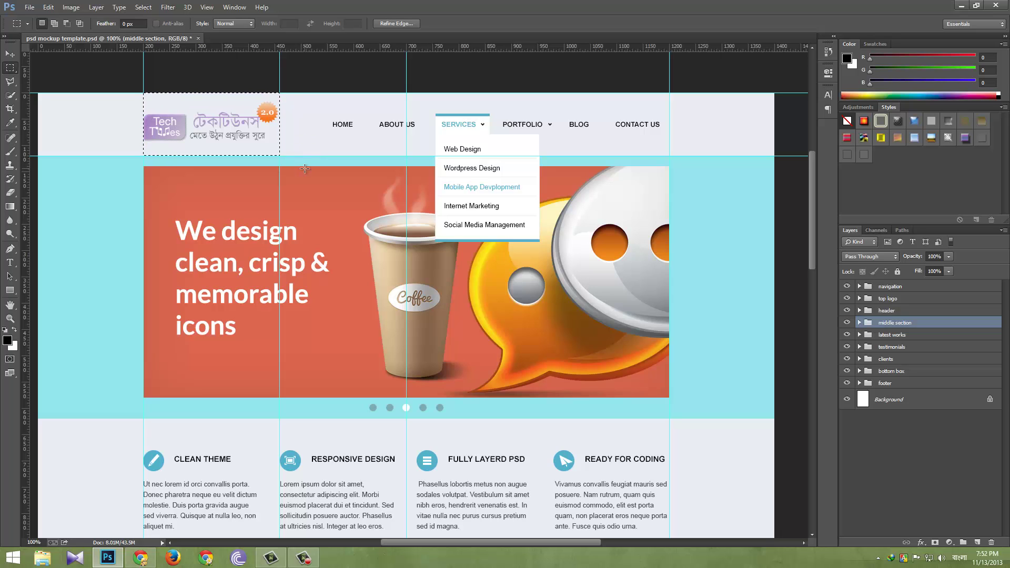
pyautogui.click(304, 169)
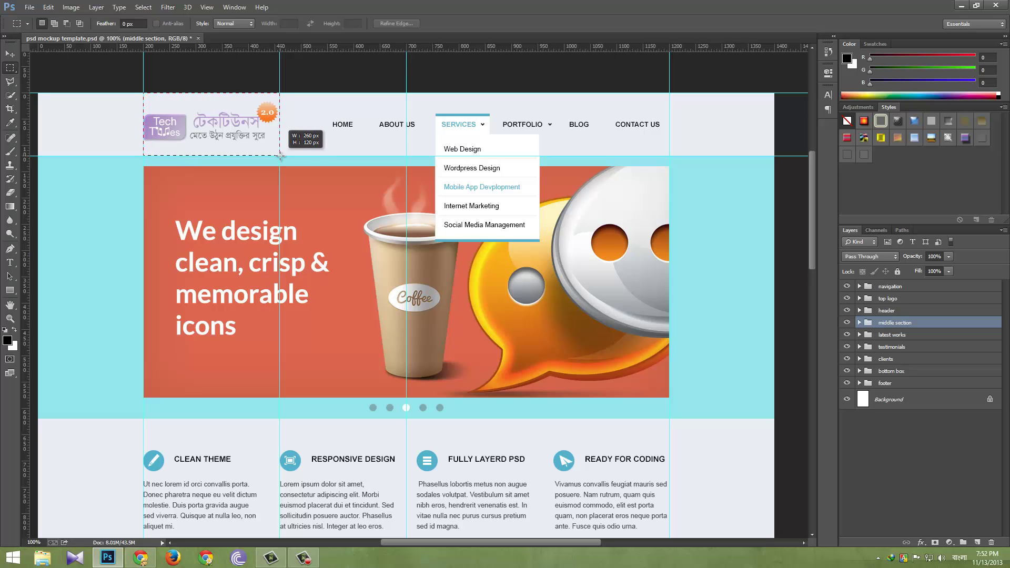
pyautogui.moveTo(281, 156); pyautogui.dragTo(280, 156)
pyautogui.click(311, 182)
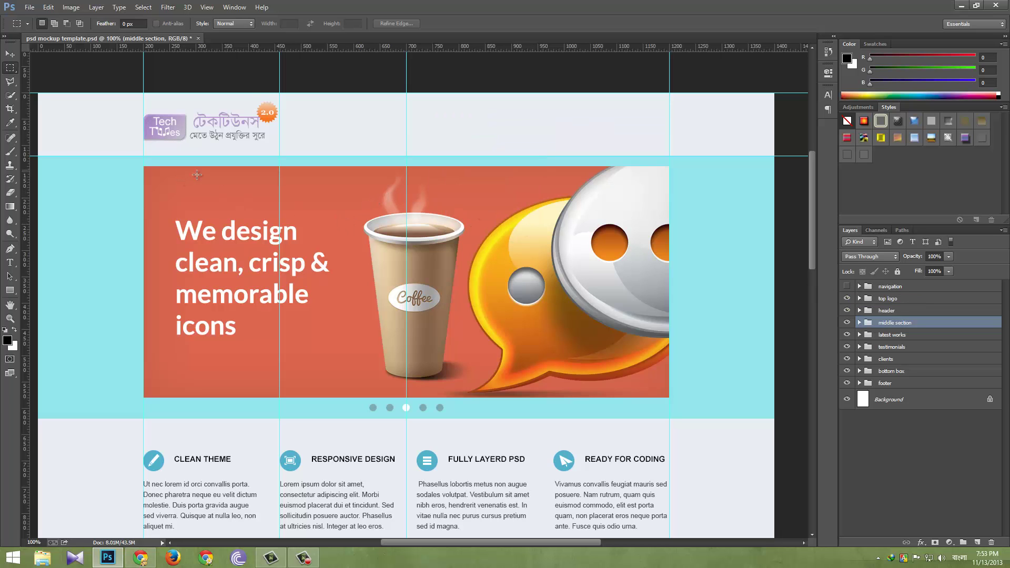
# Place horizontal guides at 140 px near the banner image's top edge and along its bottom edge.
pyautogui.moveTo(257, 183); pyautogui.dragTo(259, 160)
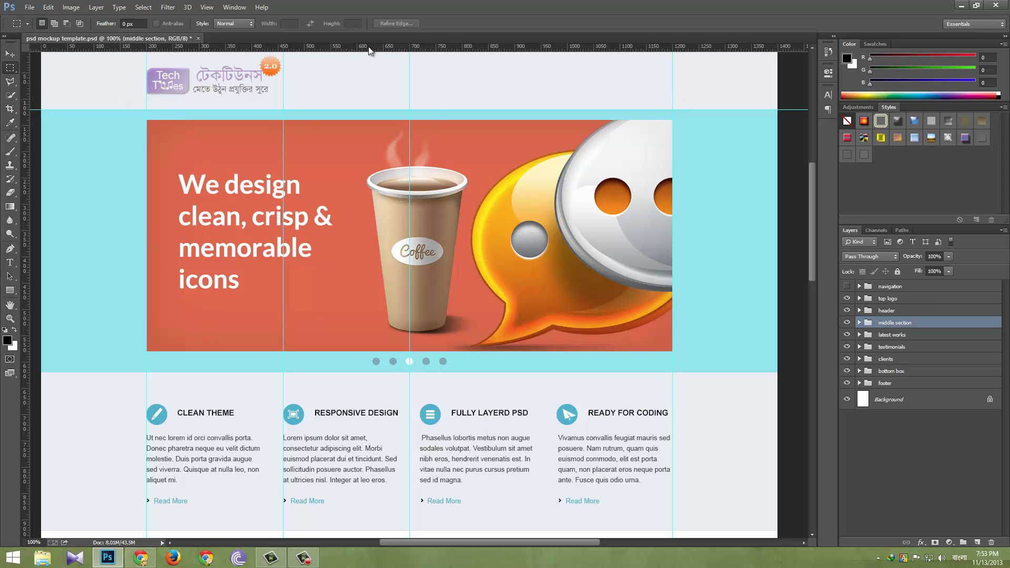
pyautogui.moveTo(372, 51); pyautogui.dragTo(369, 122)
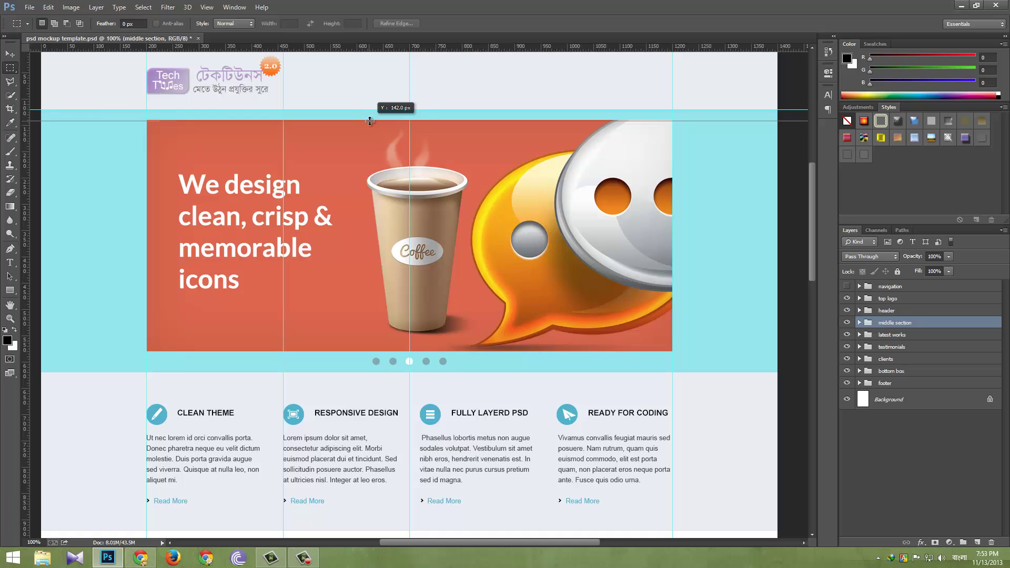
pyautogui.moveTo(370, 121); pyautogui.dragTo(370, 120)
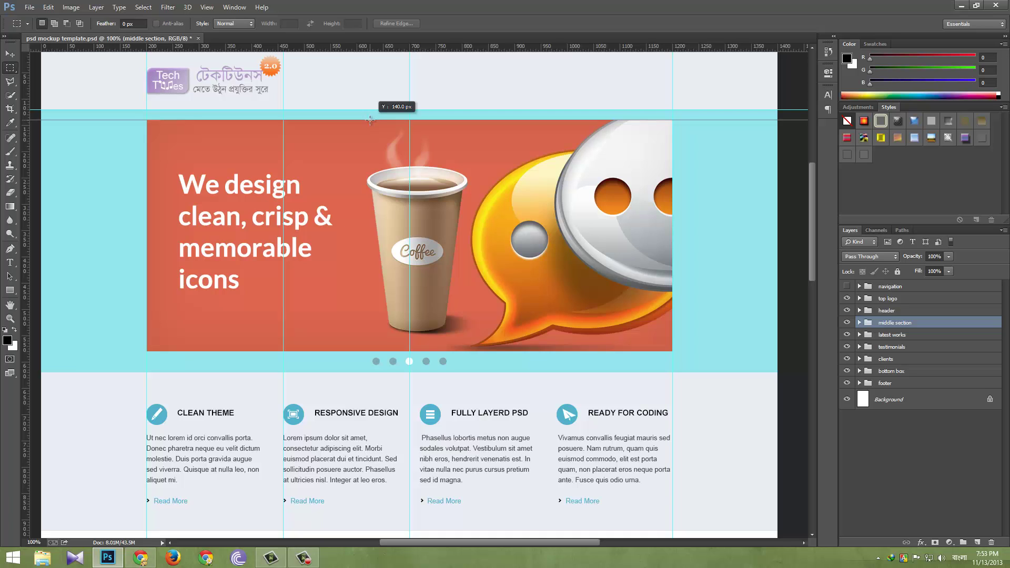
pyautogui.moveTo(370, 120); pyautogui.dragTo(368, 120)
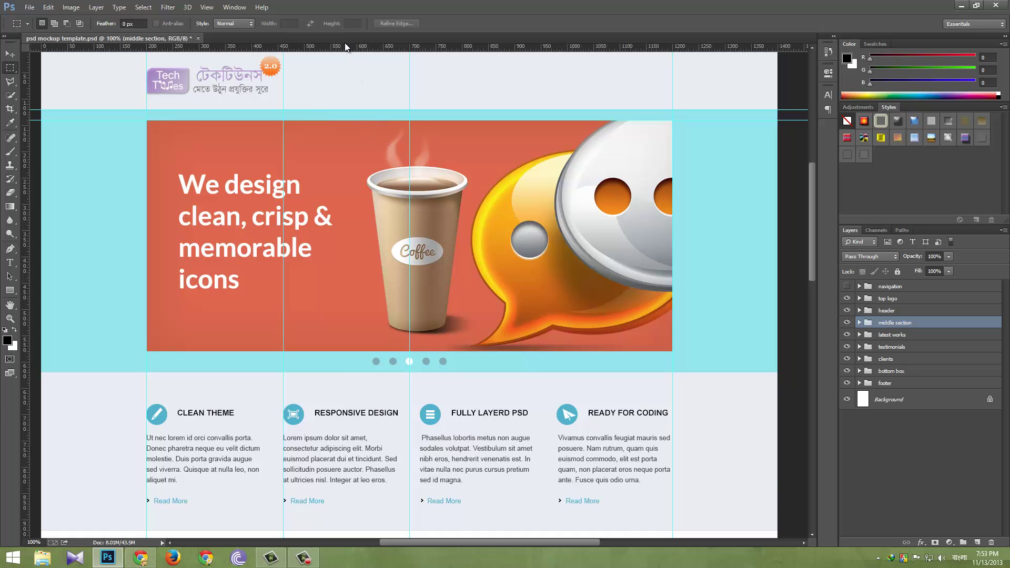
pyautogui.moveTo(347, 50); pyautogui.dragTo(367, 351)
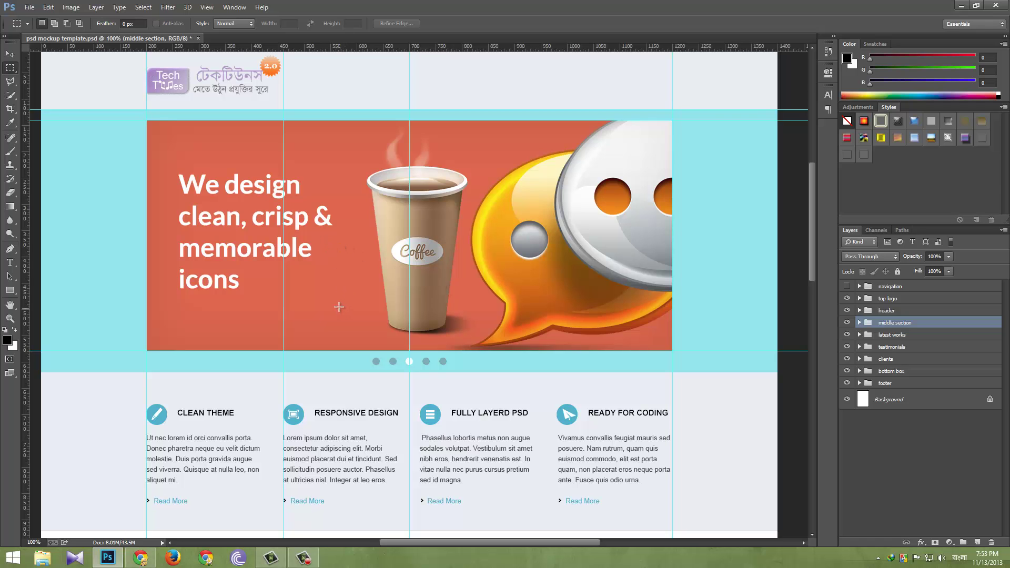
# Bound the four feature icons in the middle section with vertical guides at their sides and horizontal guides along their top and bottom edges.
pyautogui.moveTo(311, 367); pyautogui.dragTo(307, 200)
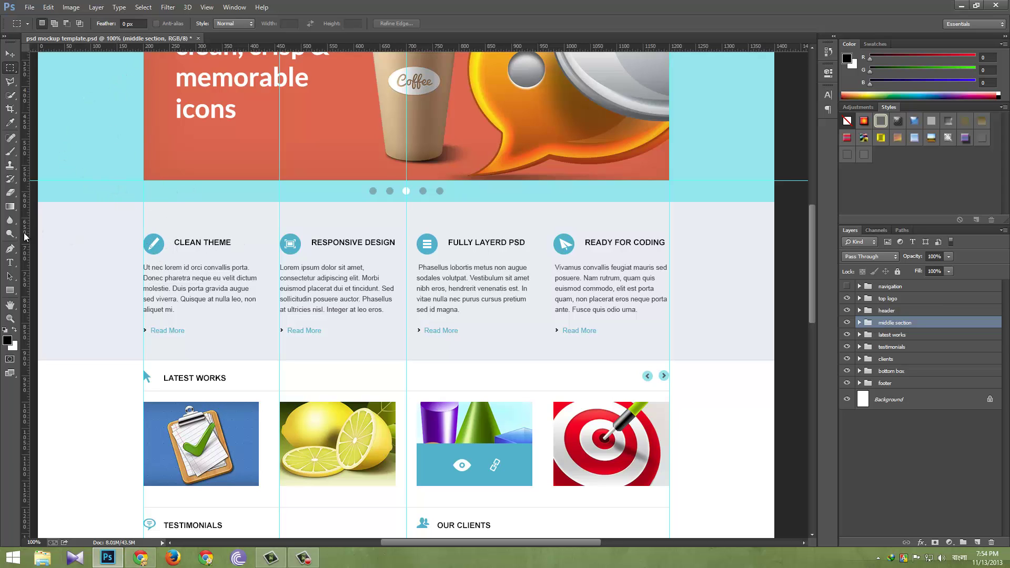
pyautogui.moveTo(30, 233); pyautogui.dragTo(165, 260)
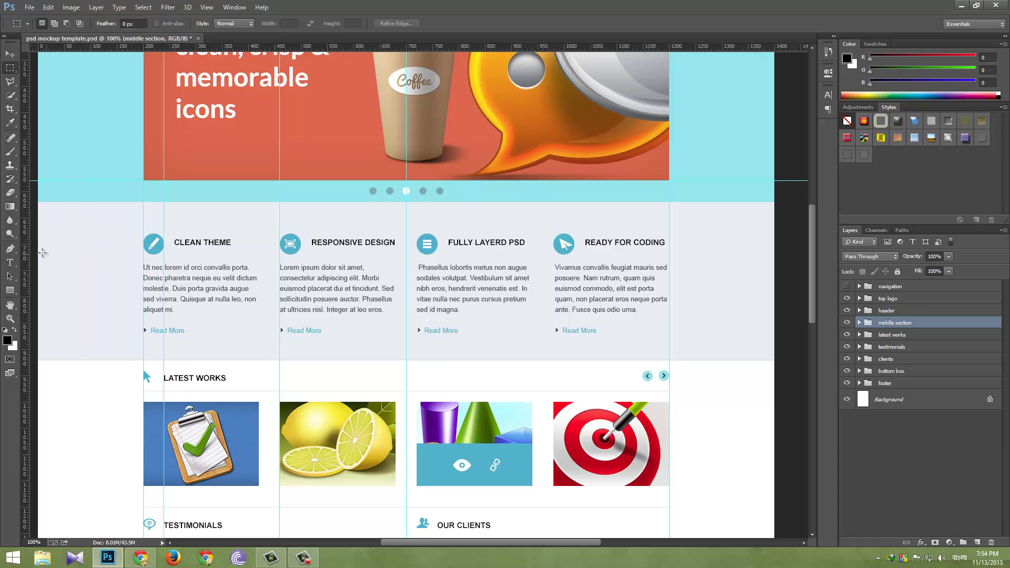
pyautogui.moveTo(29, 250); pyautogui.dragTo(304, 252)
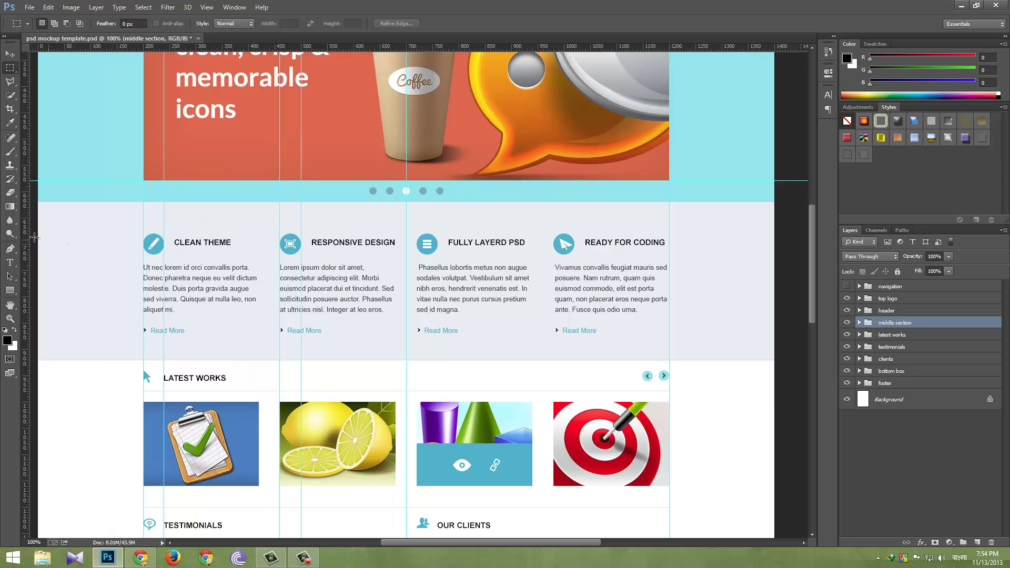
pyautogui.moveTo(27, 237); pyautogui.dragTo(438, 262)
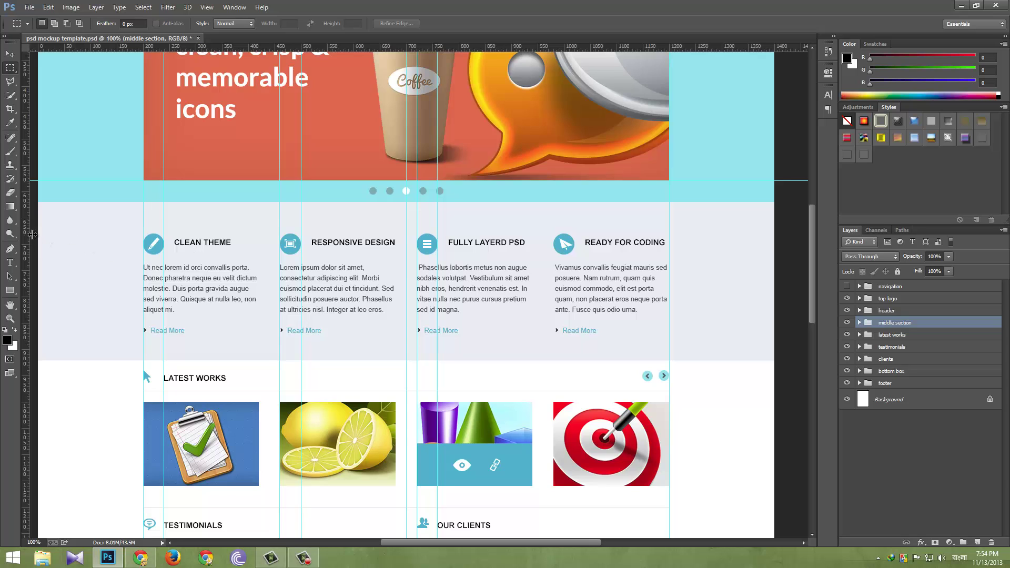
pyautogui.moveTo(28, 243); pyautogui.dragTo(553, 272)
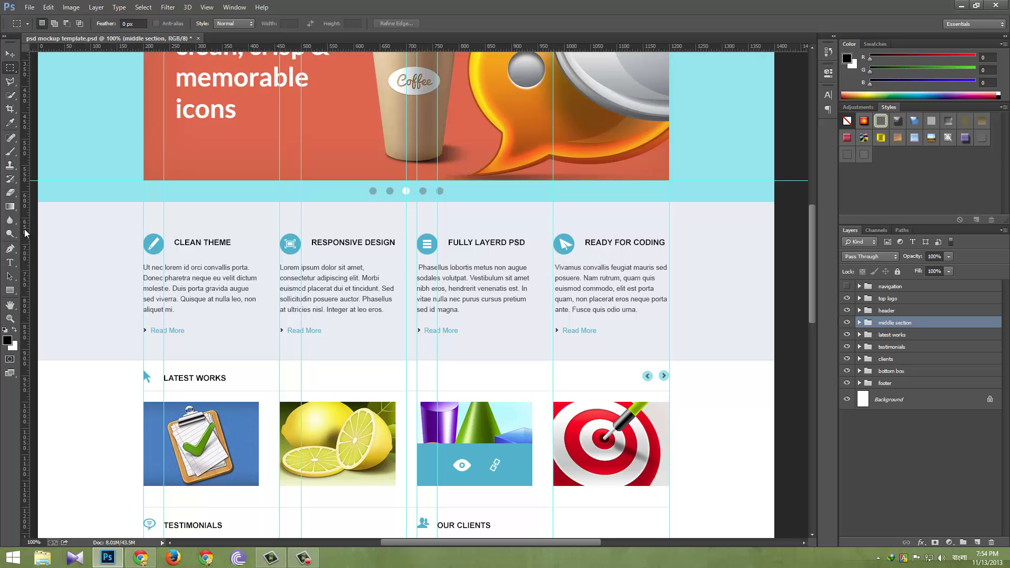
pyautogui.moveTo(92, 230); pyautogui.dragTo(575, 265)
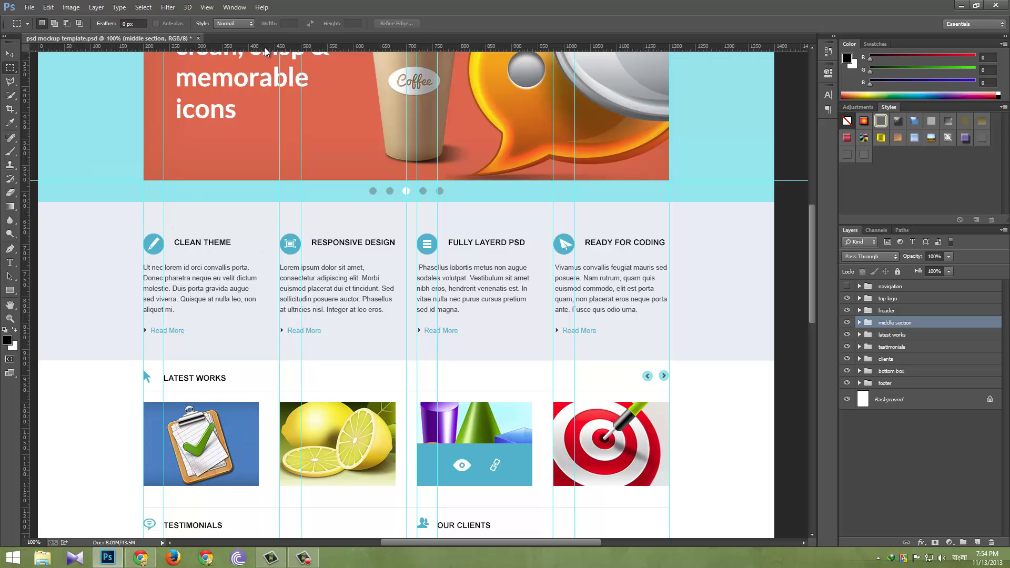
pyautogui.moveTo(264, 49); pyautogui.dragTo(263, 234)
pyautogui.moveTo(265, 50); pyautogui.dragTo(268, 257)
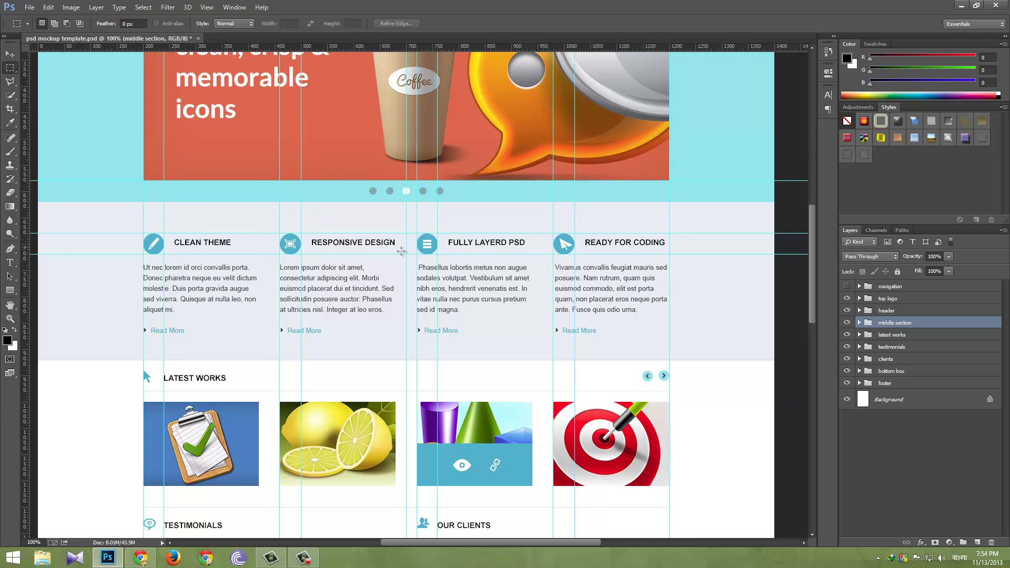
# Place horizontal guides along the top and bottom of the Latest Works cursor icon and along the bottom of the carousel arrow buttons.
pyautogui.moveTo(232, 319); pyautogui.dragTo(235, 160)
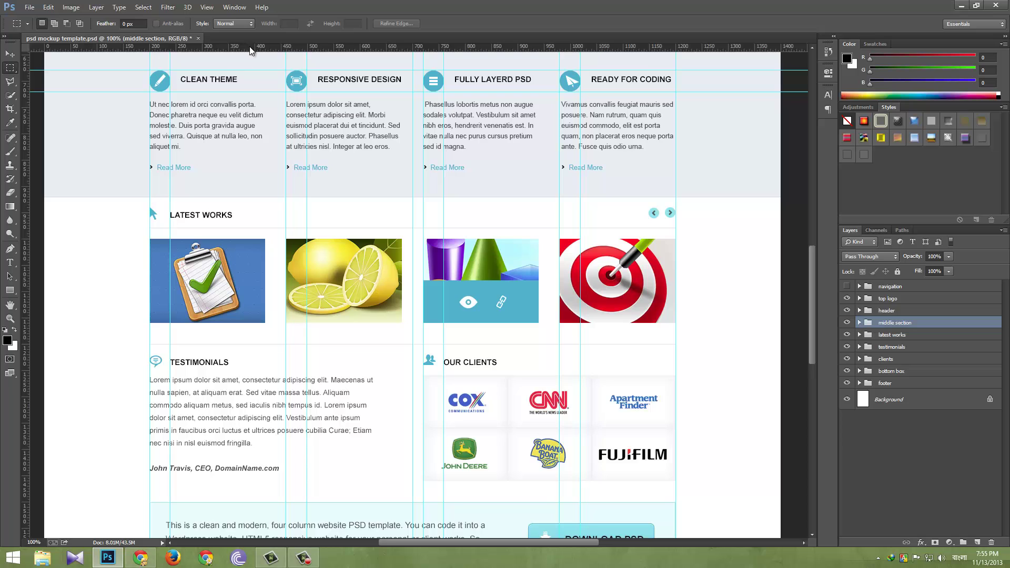
pyautogui.moveTo(249, 50); pyautogui.dragTo(241, 207)
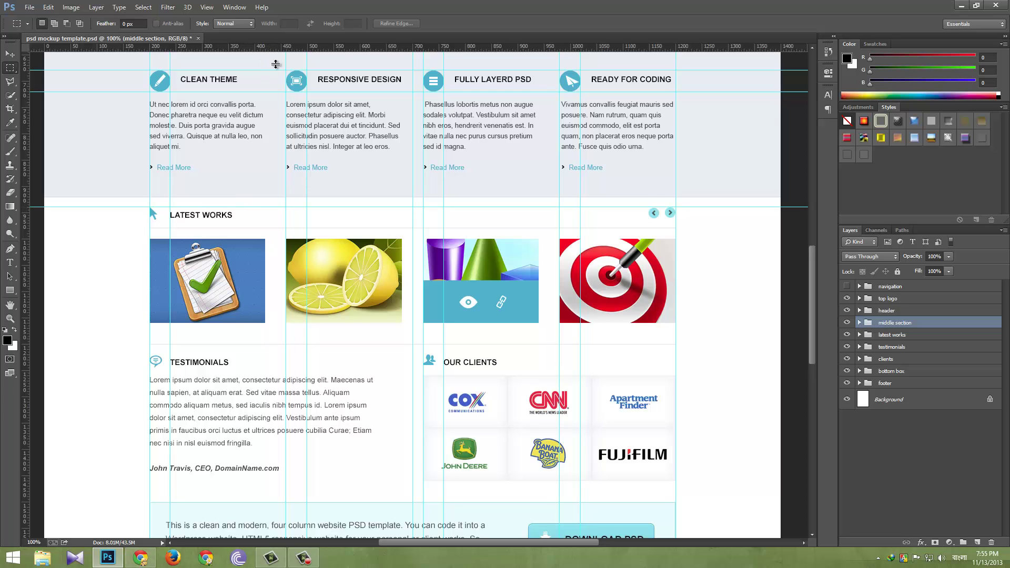
pyautogui.moveTo(277, 49); pyautogui.dragTo(281, 221)
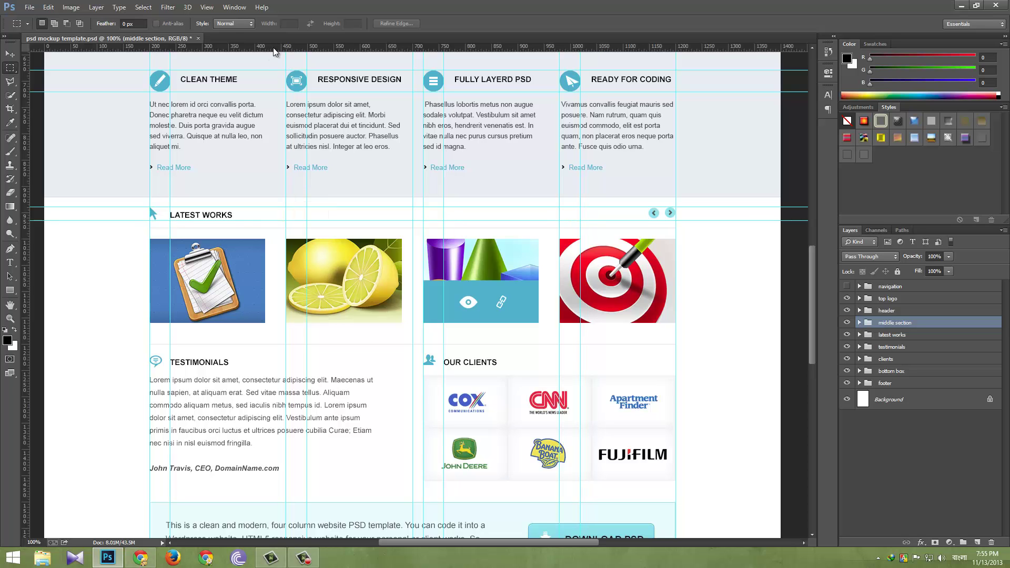
pyautogui.moveTo(273, 49); pyautogui.dragTo(625, 218)
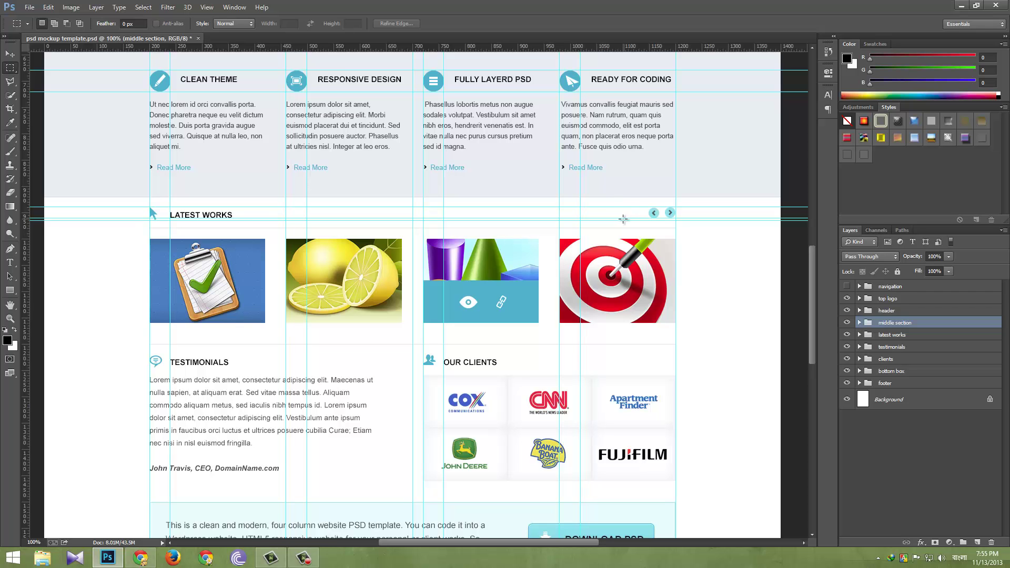
# Fine-tune the horizontal guide beneath the carousel arrow buttons at 400% so it meets the previous-arrow circle's bottom edge.
pyautogui.hotkey('ctrl', '=')
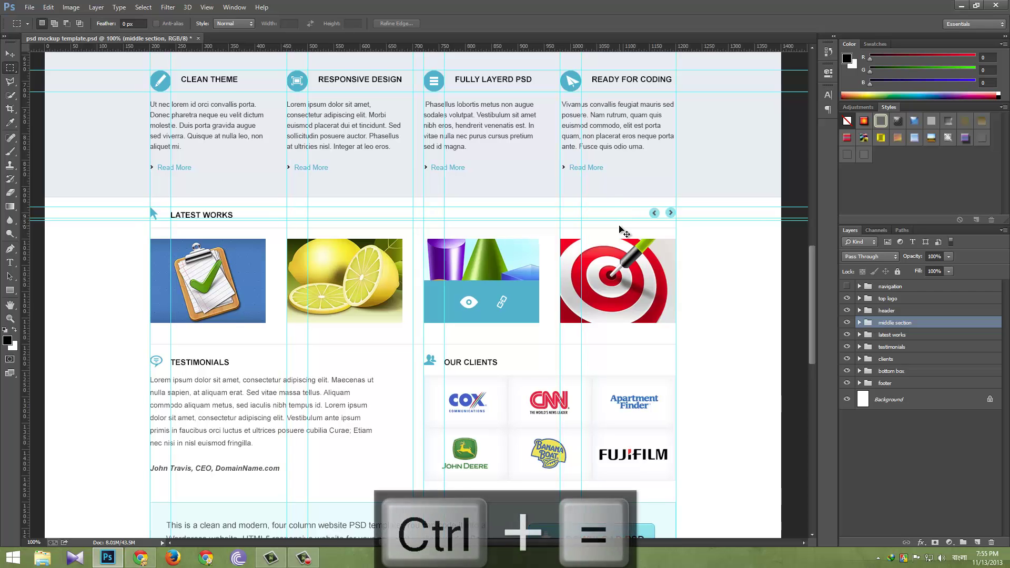
pyautogui.moveTo(718, 167); pyautogui.dragTo(456, 217)
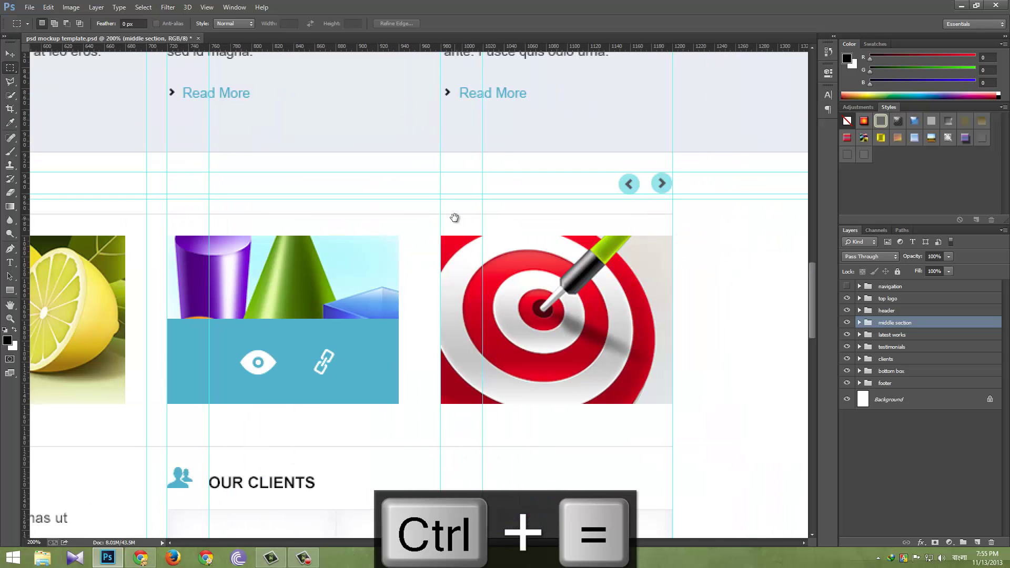
pyautogui.hotkey('ctrl', '=')
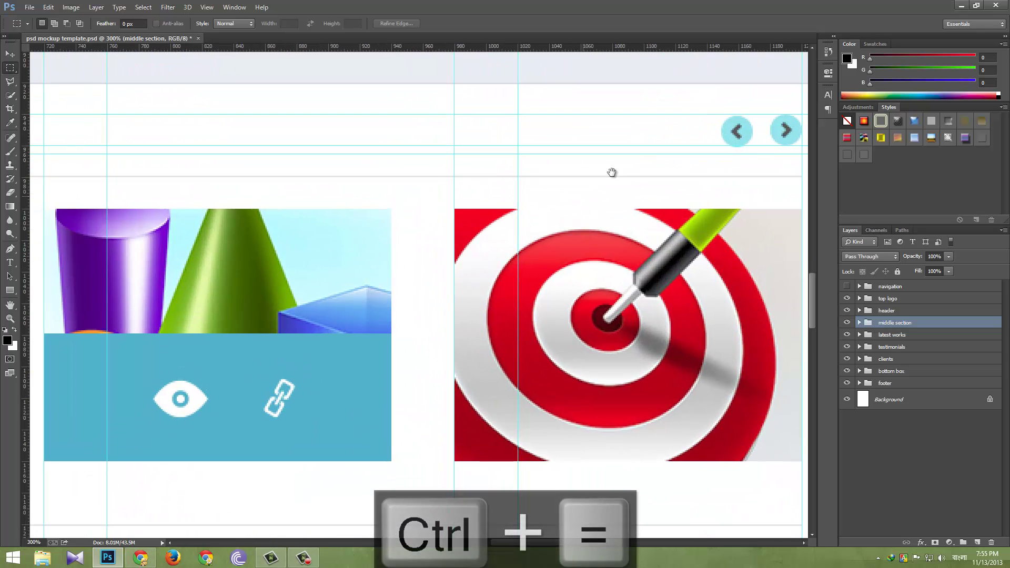
pyautogui.moveTo(717, 181); pyautogui.dragTo(570, 197)
pyautogui.hotkey('ctrl', '=')
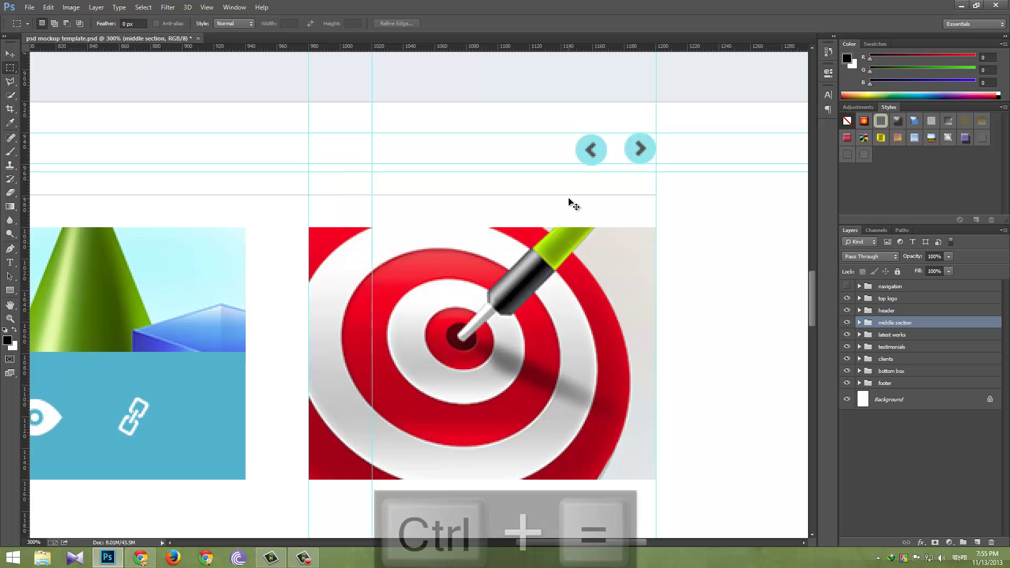
pyautogui.moveTo(679, 181); pyautogui.dragTo(651, 188)
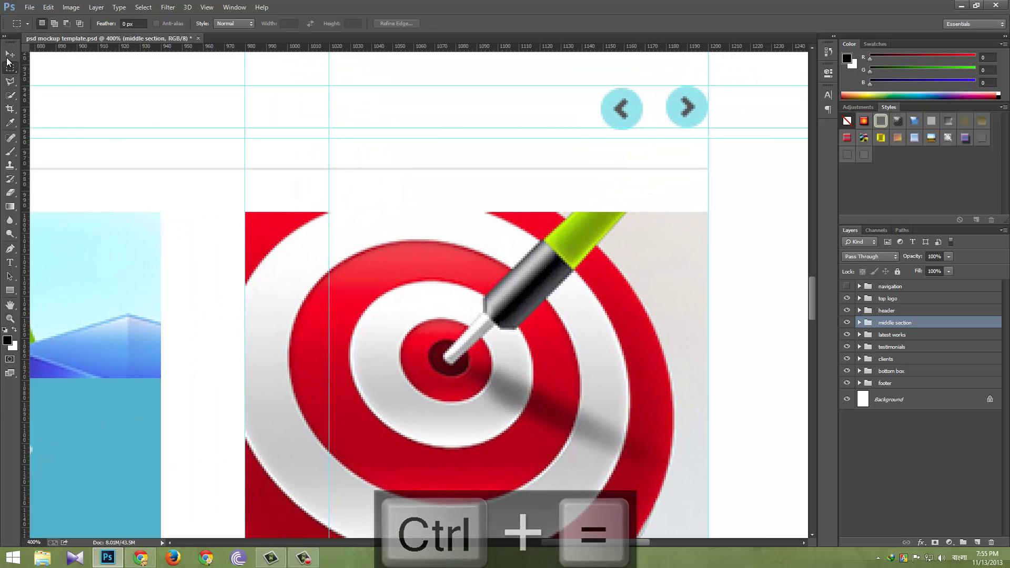
pyautogui.press('v')
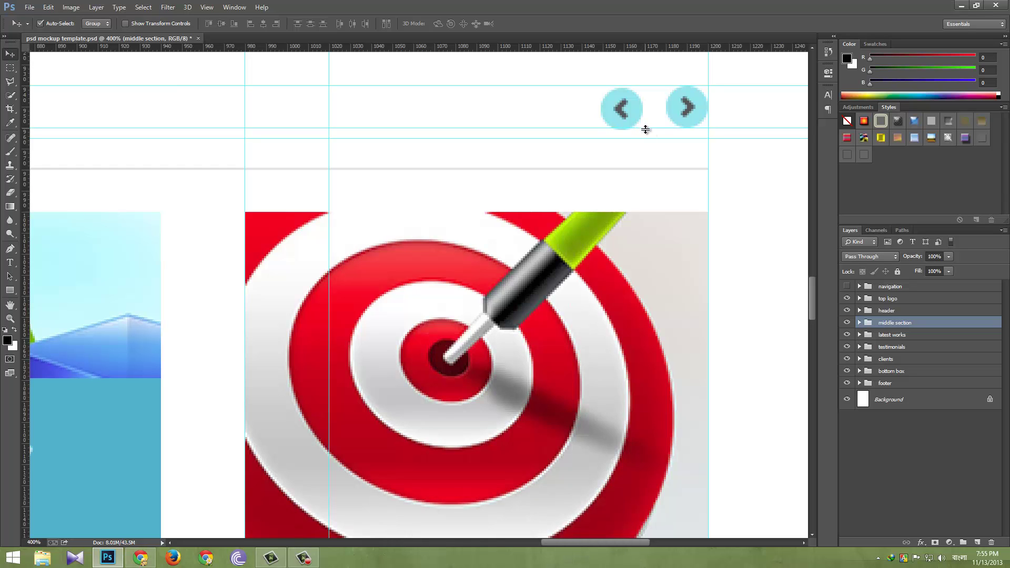
pyautogui.moveTo(647, 131); pyautogui.dragTo(648, 131)
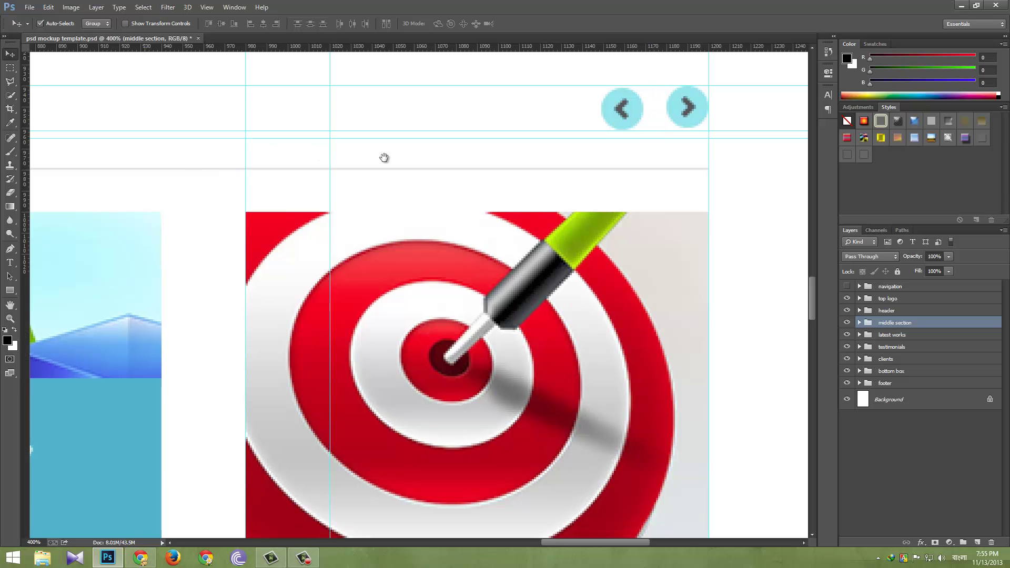
# Examine the guides along the Latest Works heading row at 400% as far as the cursor icon, and return to 100%.
pyautogui.moveTo(383, 158); pyautogui.dragTo(645, 170)
pyautogui.moveTo(32, 158); pyautogui.dragTo(158, 160)
pyautogui.moveTo(305, 176); pyautogui.dragTo(589, 183)
pyautogui.moveTo(392, 184); pyautogui.dragTo(609, 188)
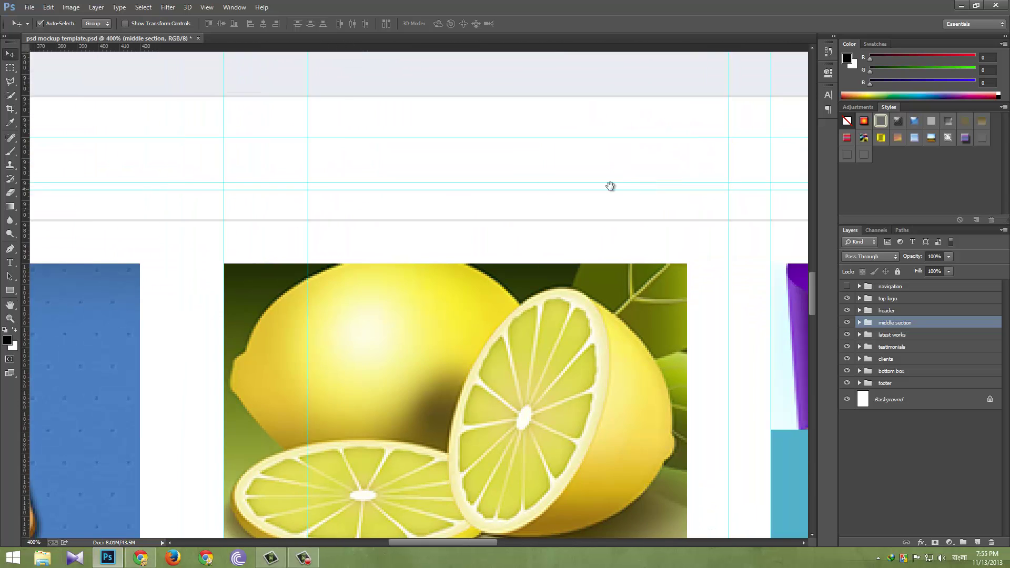
pyautogui.moveTo(119, 175); pyautogui.dragTo(495, 167)
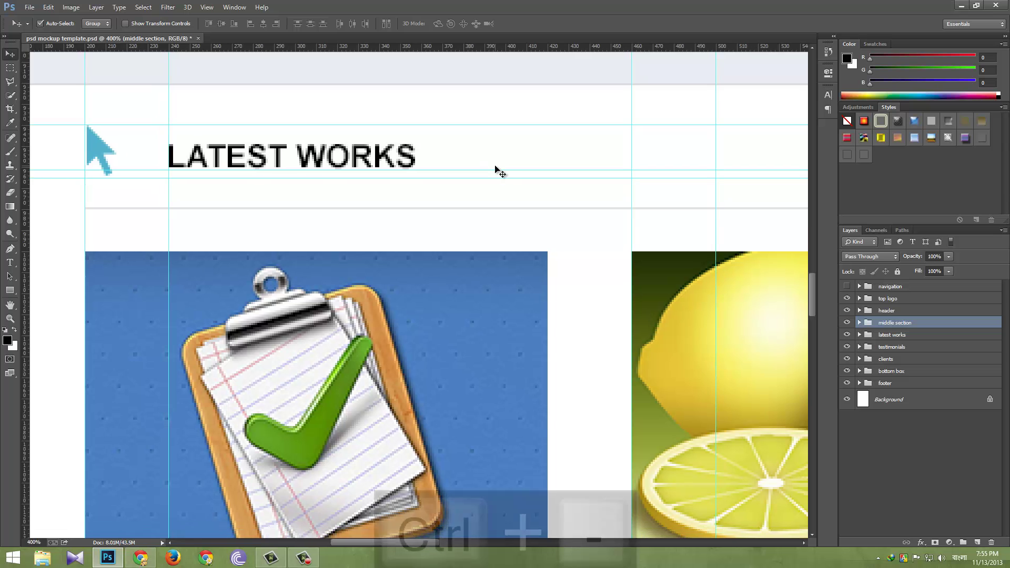
pyautogui.hotkey('ctrl', '-')
pyautogui.hotkey('ctrl', '-')
pyautogui.hotkey('ctrl', '-')
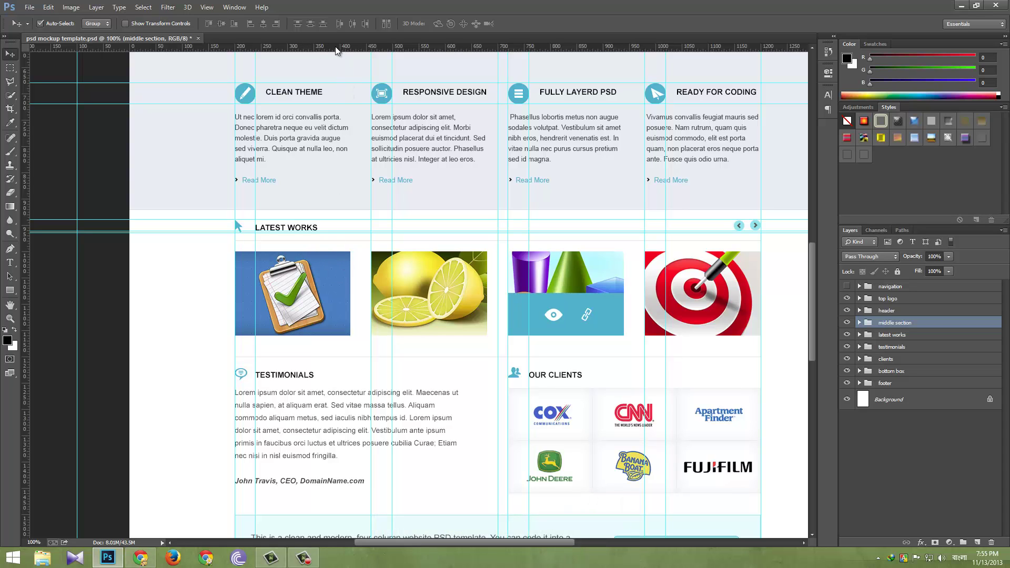
# Bound the Latest Works thumbnails with horizontal guides along their top and bottom edges and vertical guides at the right sides of the first three.
pyautogui.moveTo(334, 50); pyautogui.dragTo(334, 255)
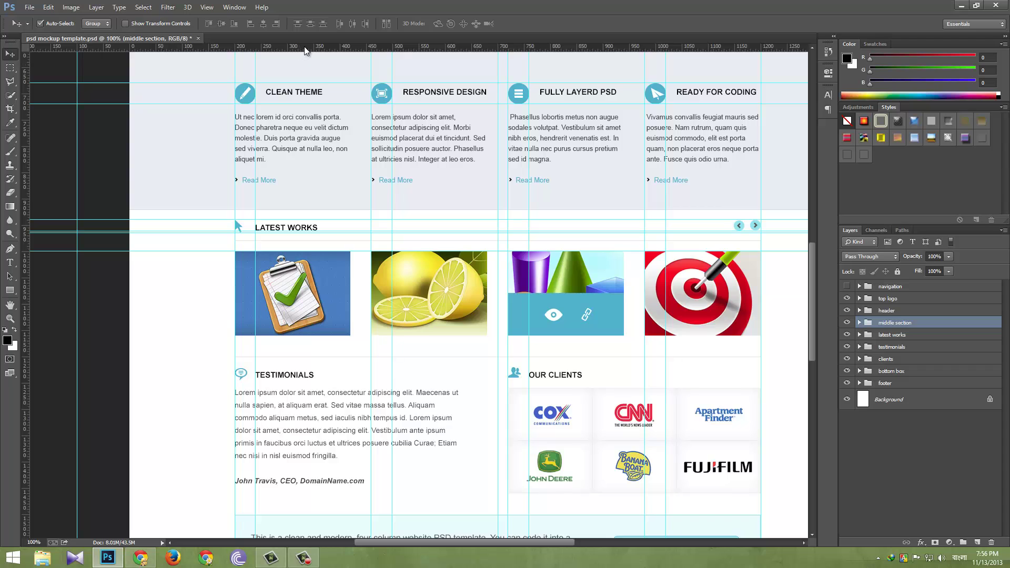
pyautogui.moveTo(305, 48); pyautogui.dragTo(316, 336)
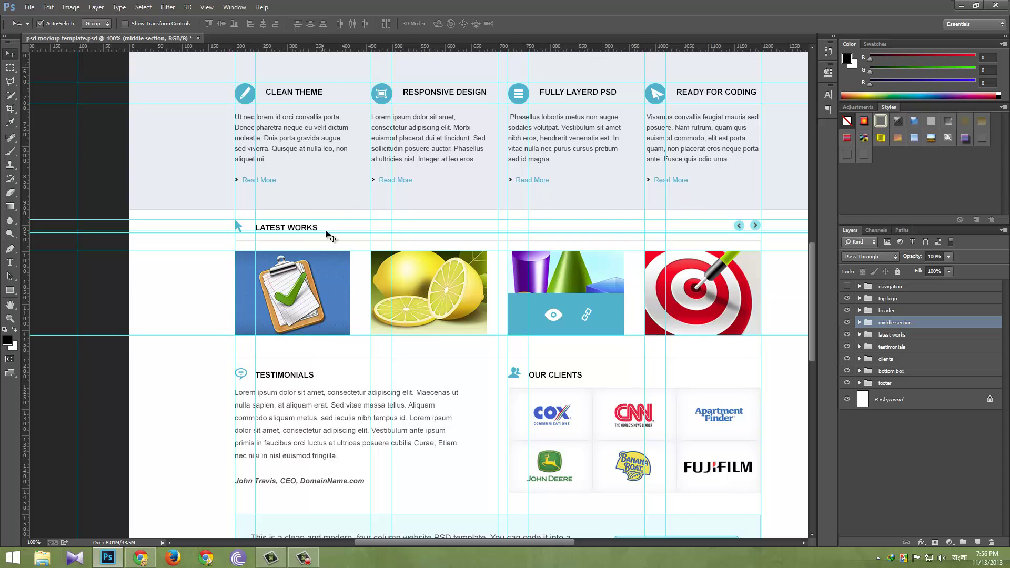
pyautogui.moveTo(23, 250); pyautogui.dragTo(351, 281)
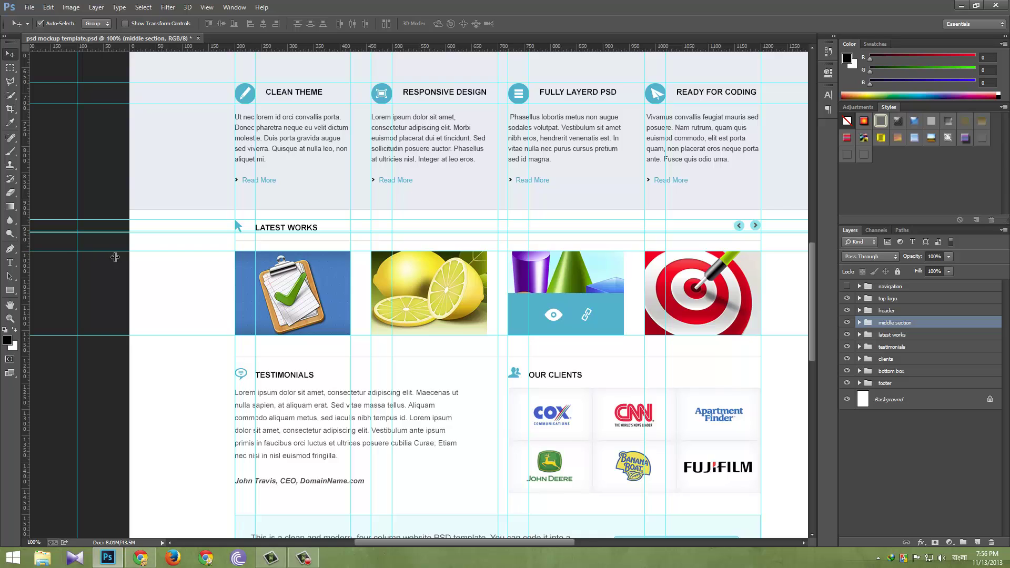
pyautogui.moveTo(115, 257); pyautogui.dragTo(489, 302)
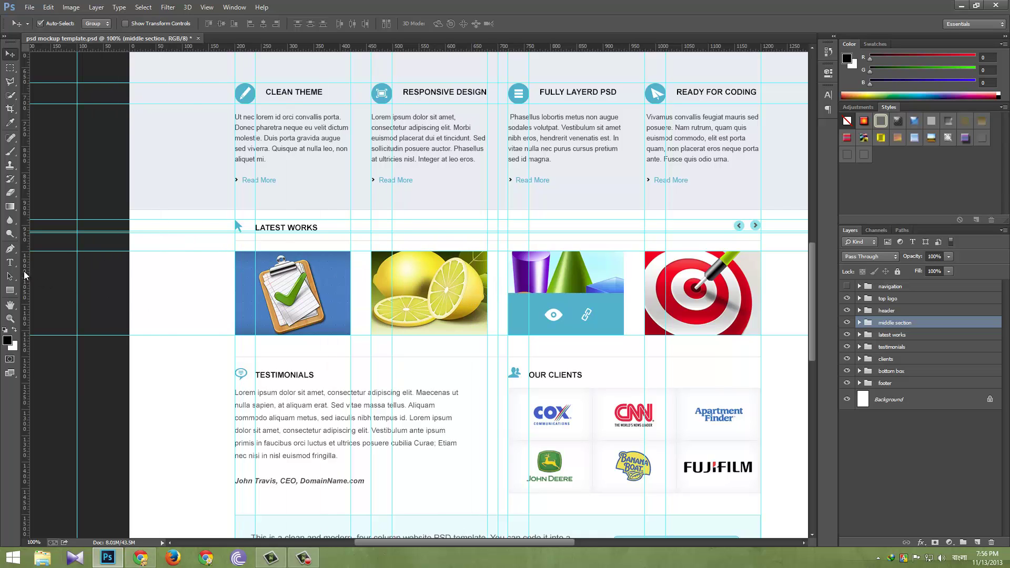
pyautogui.moveTo(24, 275); pyautogui.dragTo(621, 306)
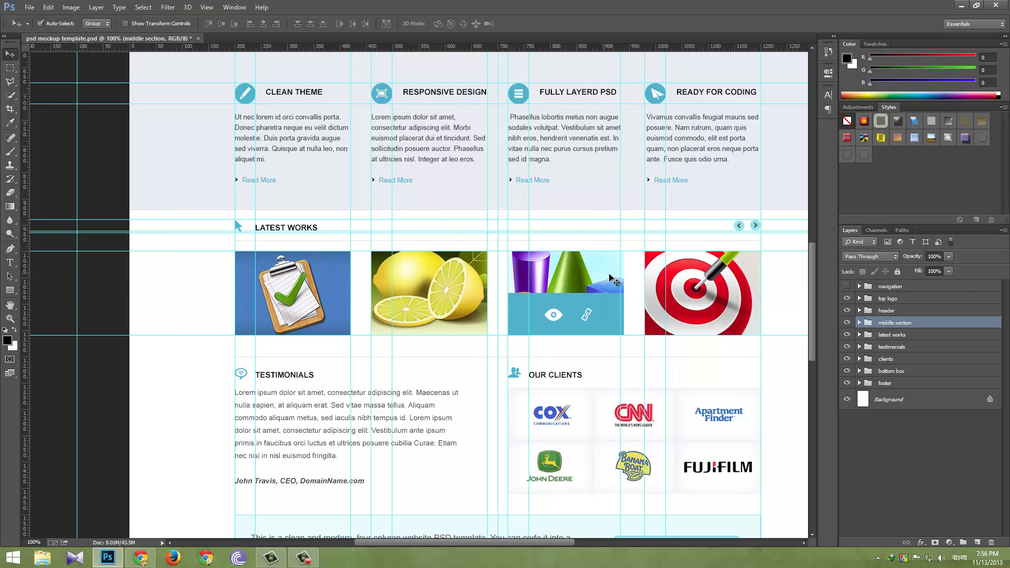
pyautogui.moveTo(623, 279); pyautogui.dragTo(730, 305)
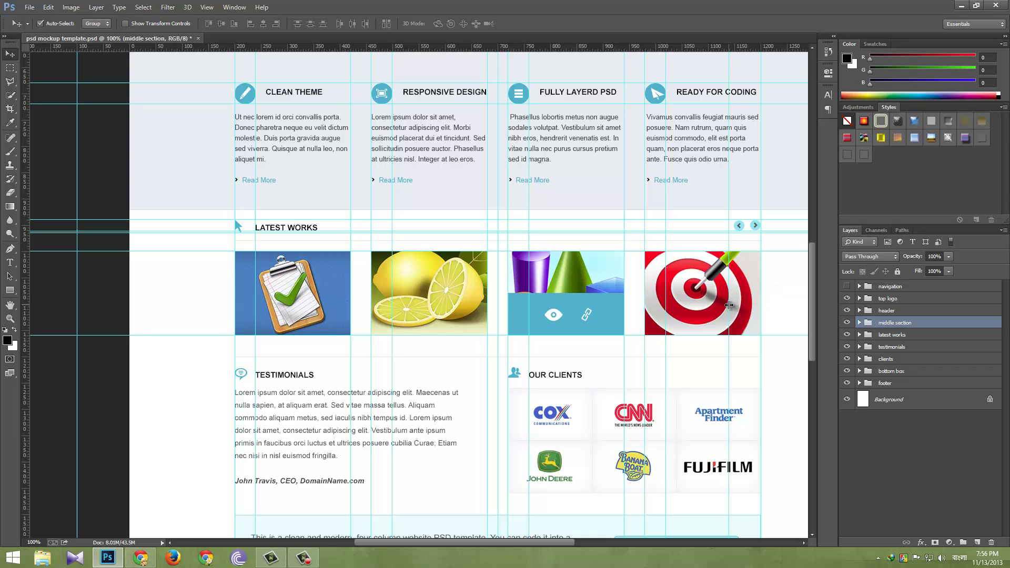
pyautogui.press('Delete')
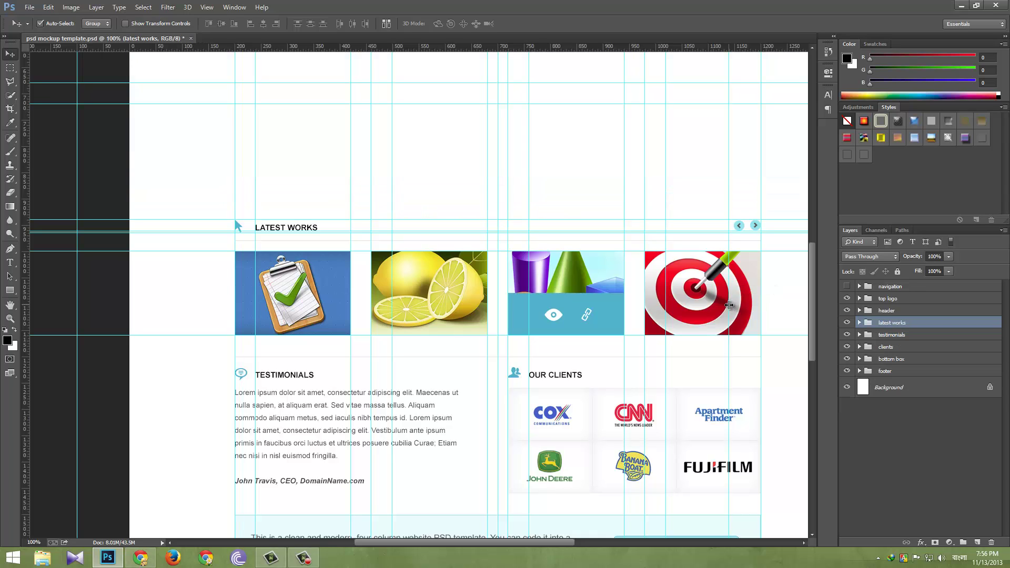
pyautogui.hotkey('ctrl', 'z')
pyautogui.hotkey('ctrl', 'z')
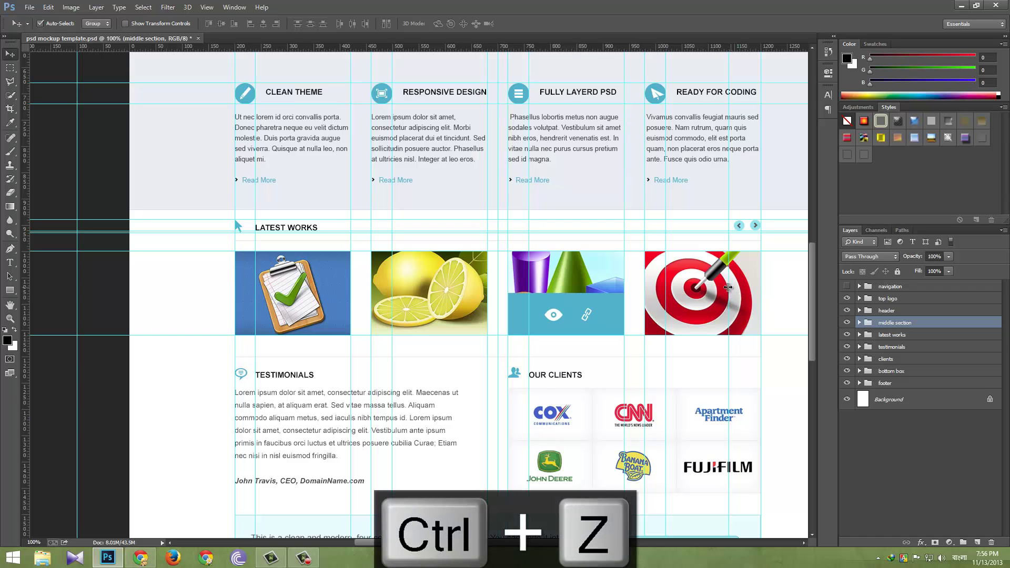
# Remove the stray vertical guide crossing the red target thumbnail in the Latest Works row.
pyautogui.moveTo(731, 287); pyautogui.dragTo(793, 285)
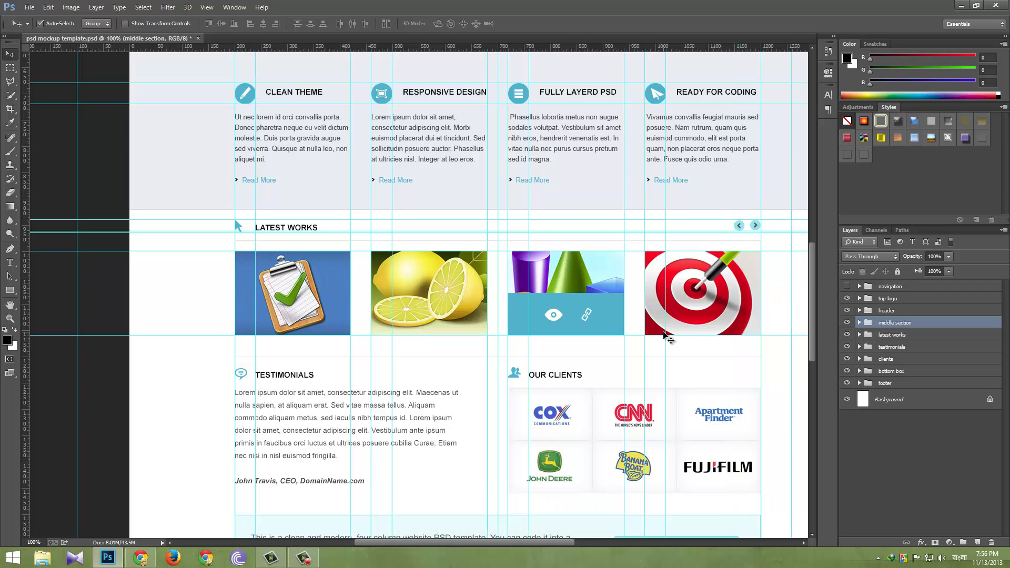
pyautogui.hotkey('ctrl', 'alt', 'z')
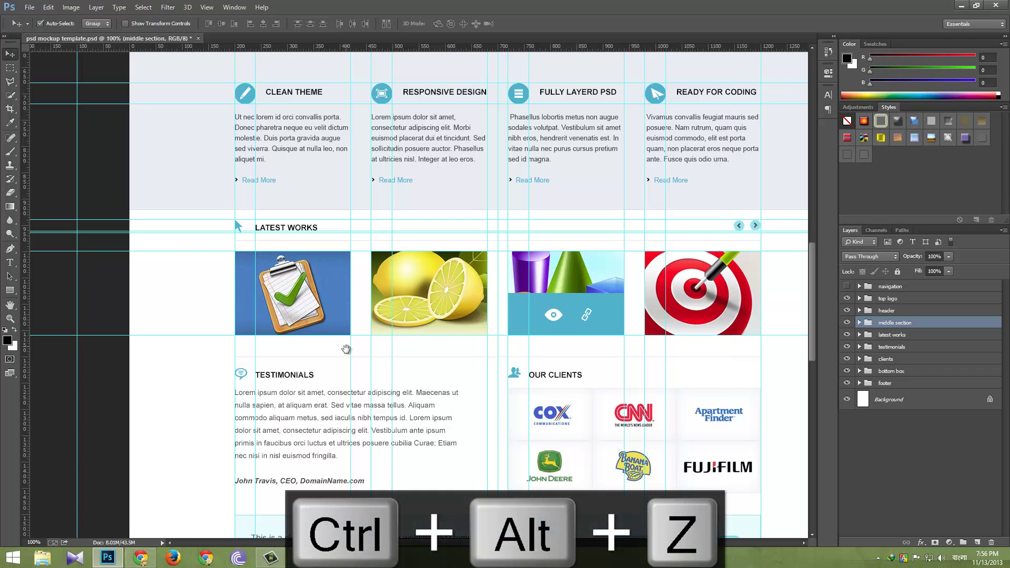
# Place vertical guides at the right edges of the Testimonials speech-bubble icon and the Our Clients people icon.
pyautogui.moveTo(345, 337); pyautogui.dragTo(344, 203)
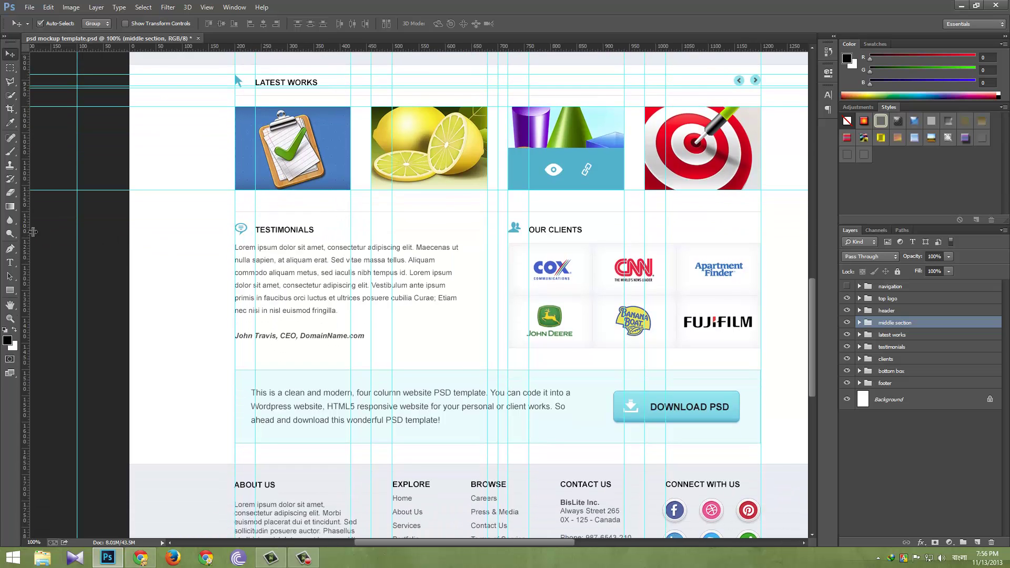
pyautogui.moveTo(32, 231); pyautogui.dragTo(248, 263)
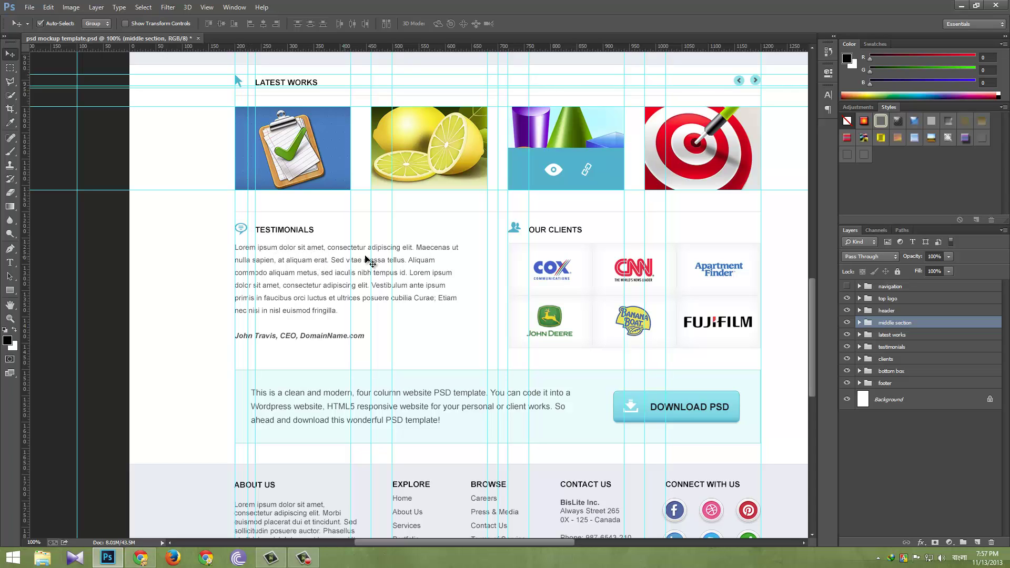
pyautogui.hotkey('ctrl', '=')
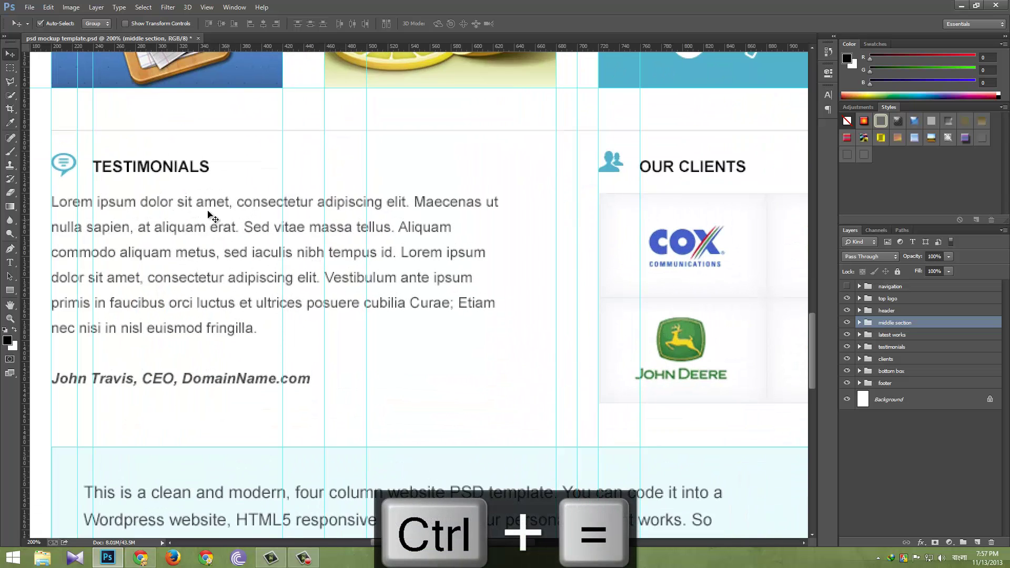
pyautogui.moveTo(481, 228); pyautogui.dragTo(433, 235)
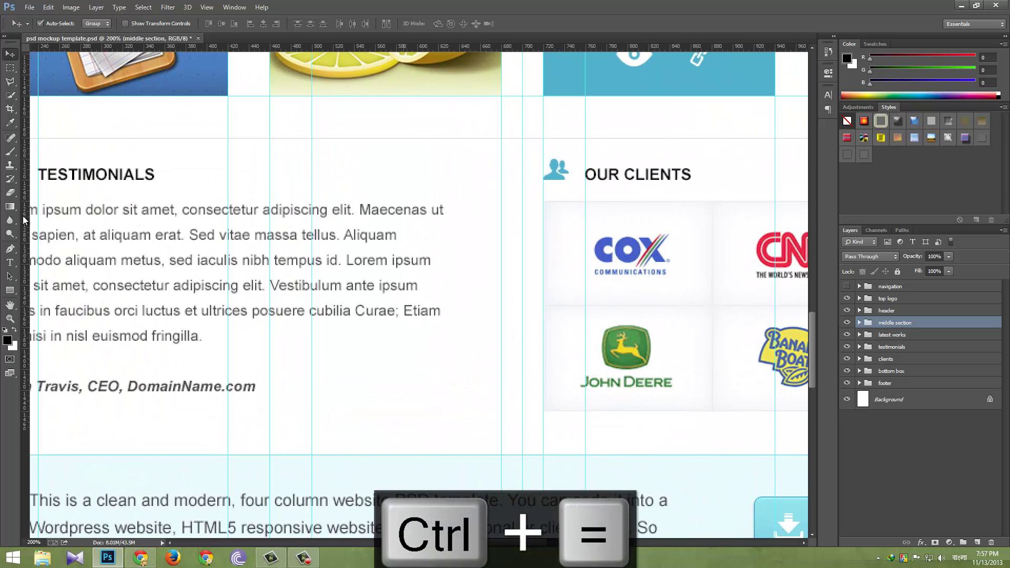
pyautogui.moveTo(24, 210); pyautogui.dragTo(571, 237)
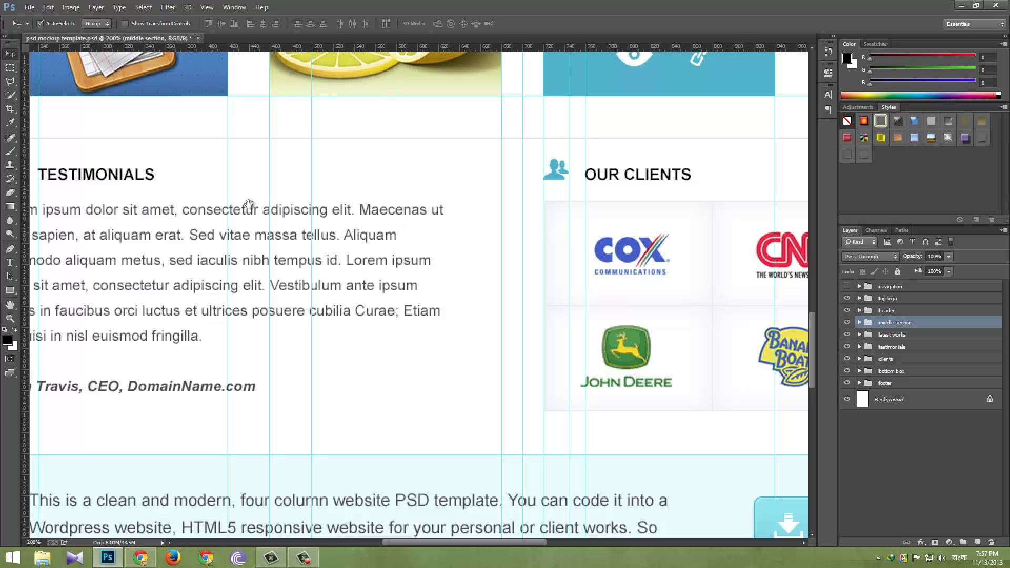
pyautogui.hscroll(-4, 347, 200)
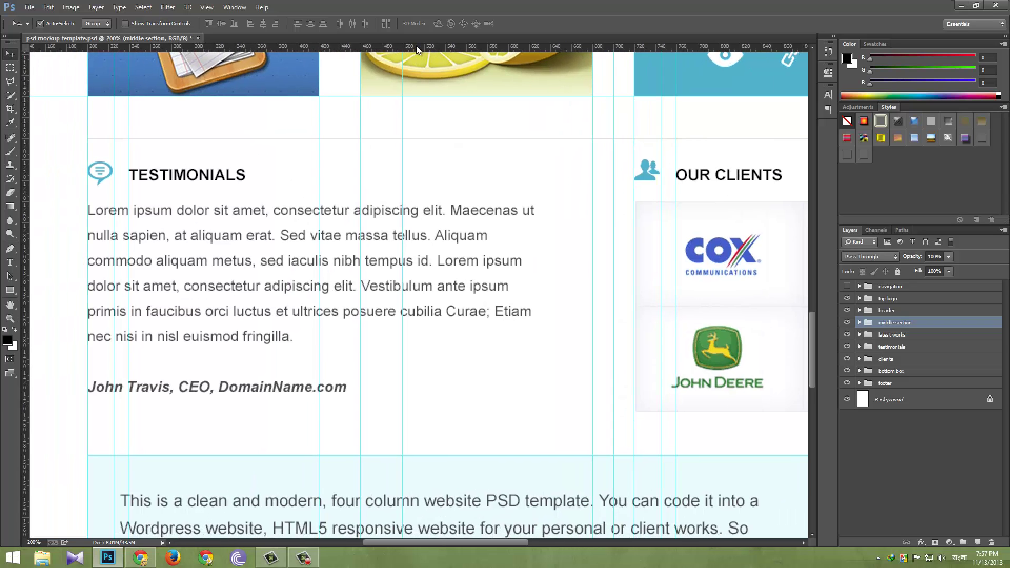
# Place horizontal guides along the top and bottom of the Testimonials icon, at about Y 1220 px and 1245 px.
pyautogui.moveTo(416, 46); pyautogui.dragTo(415, 160)
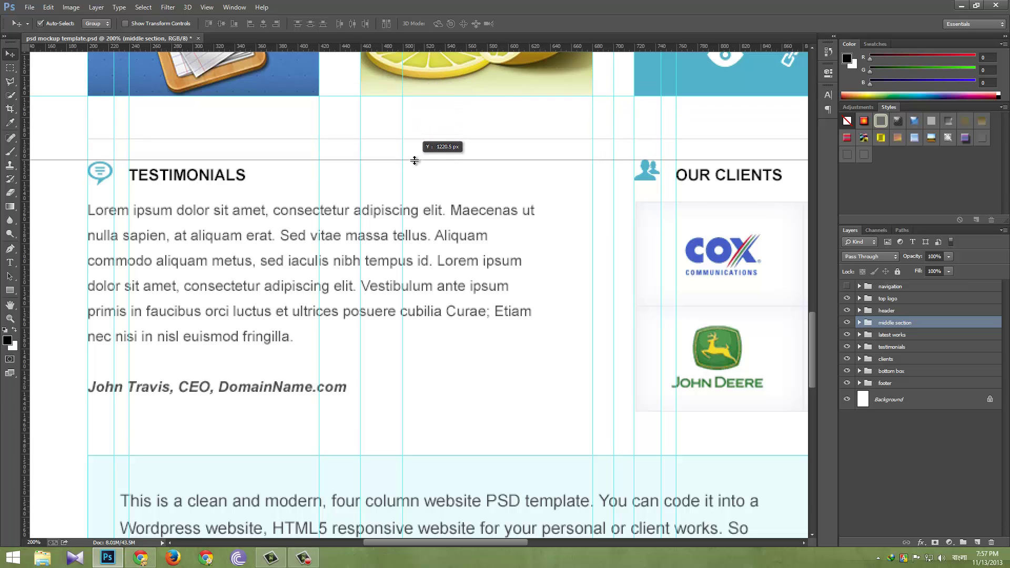
pyautogui.moveTo(415, 159); pyautogui.dragTo(420, 160)
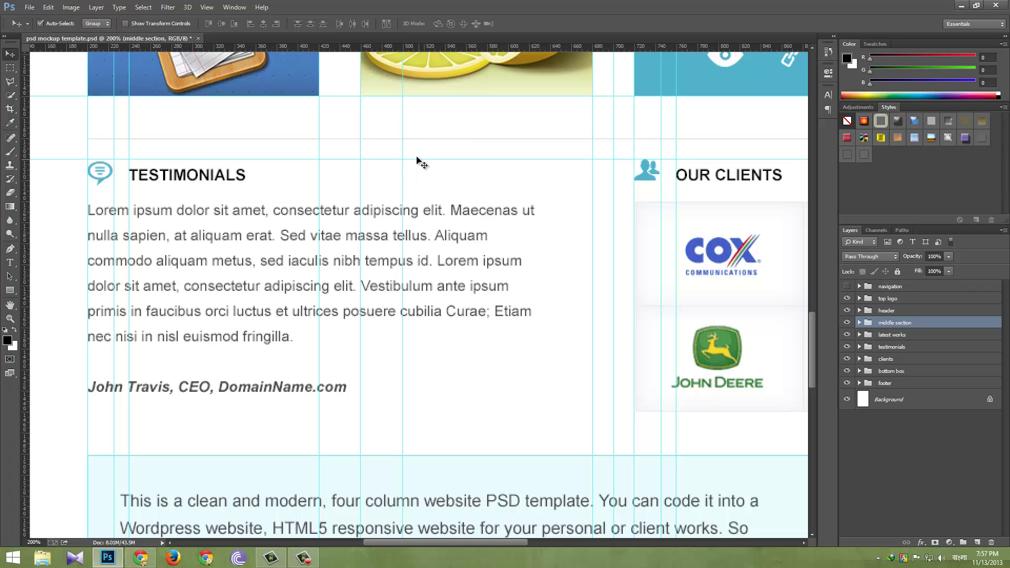
pyautogui.moveTo(383, 46); pyautogui.dragTo(393, 187)
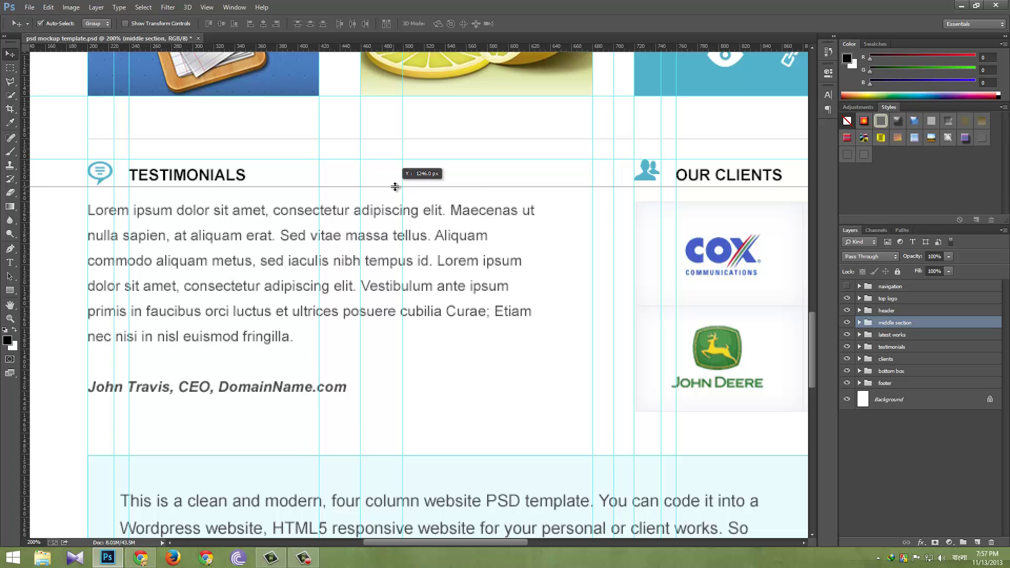
pyautogui.moveTo(395, 187); pyautogui.dragTo(395, 187)
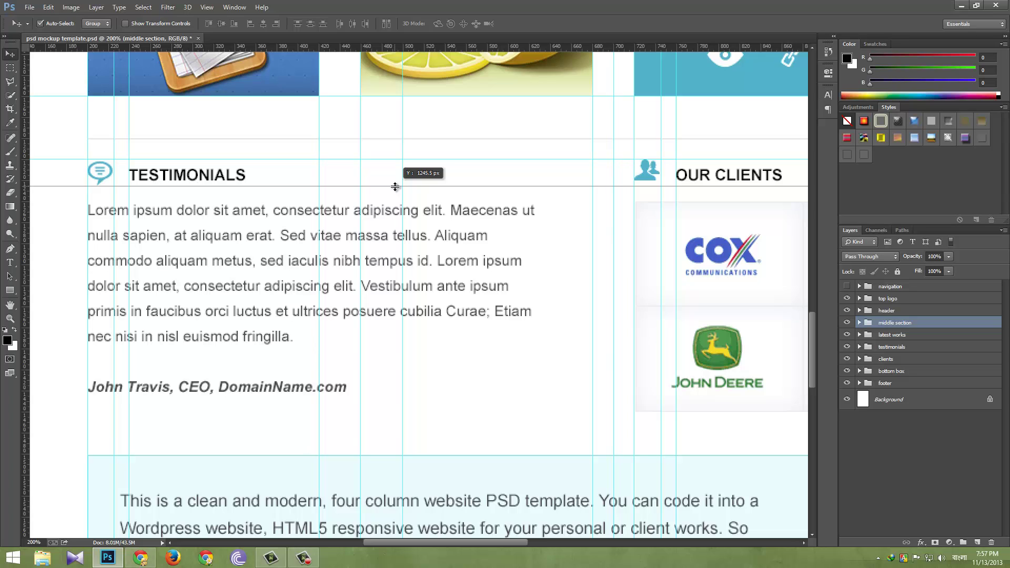
pyautogui.moveTo(397, 186); pyautogui.dragTo(397, 187)
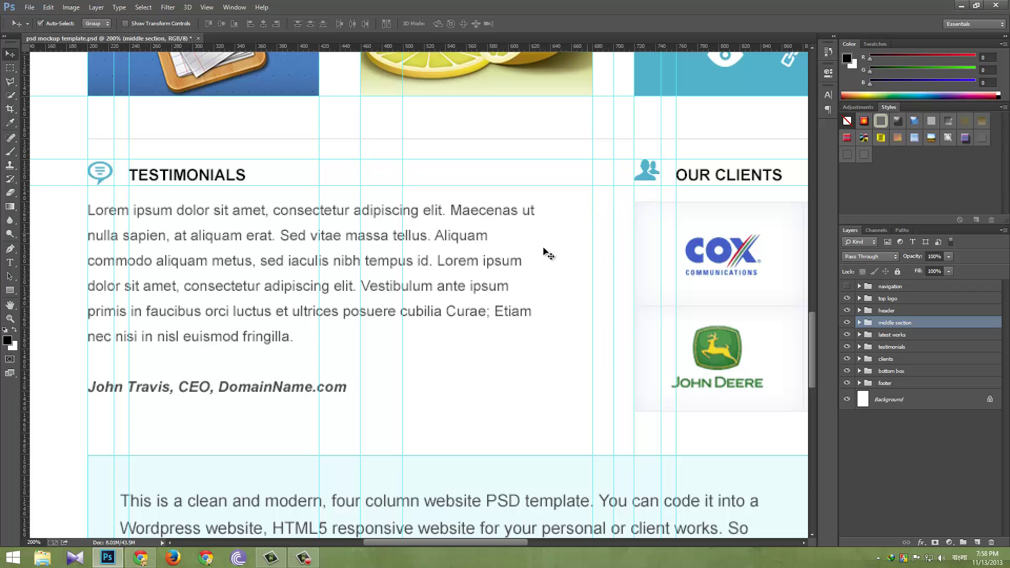
# Place horizontal guides along the top and bottom edges of the Our Clients logo grid.
pyautogui.moveTo(527, 311); pyautogui.dragTo(182, 268)
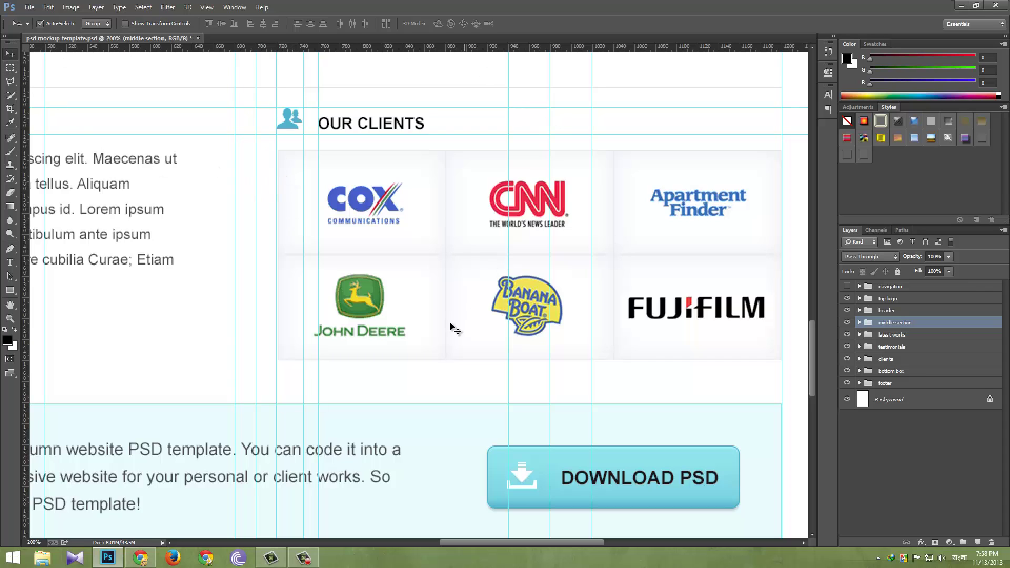
pyautogui.moveTo(417, 49); pyautogui.dragTo(419, 151)
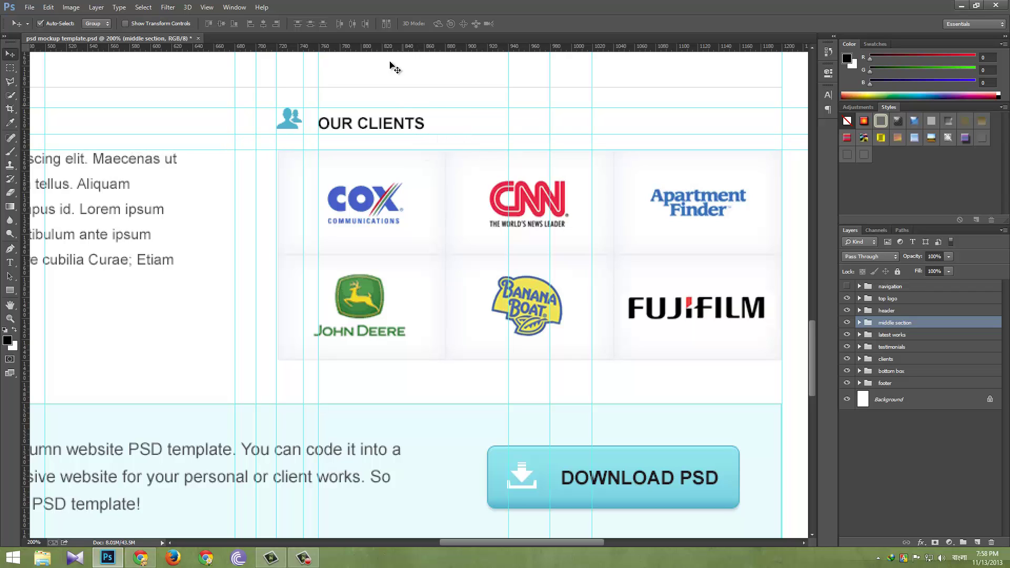
pyautogui.moveTo(394, 50); pyautogui.dragTo(422, 362)
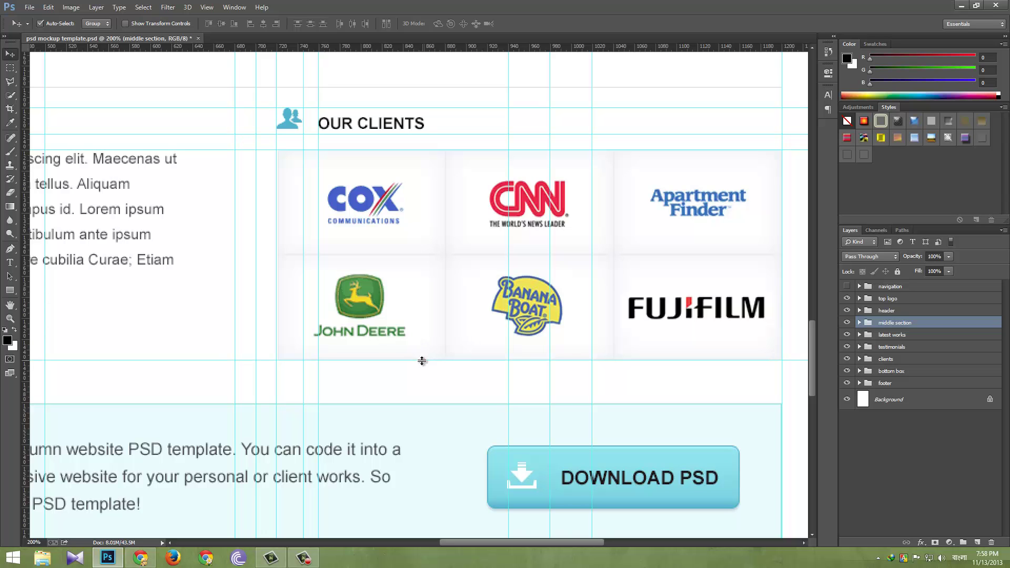
# Bound the first column of Connect With Us social icons in the footer with vertical guides at its left and right sides.
pyautogui.moveTo(495, 339); pyautogui.dragTo(625, 257)
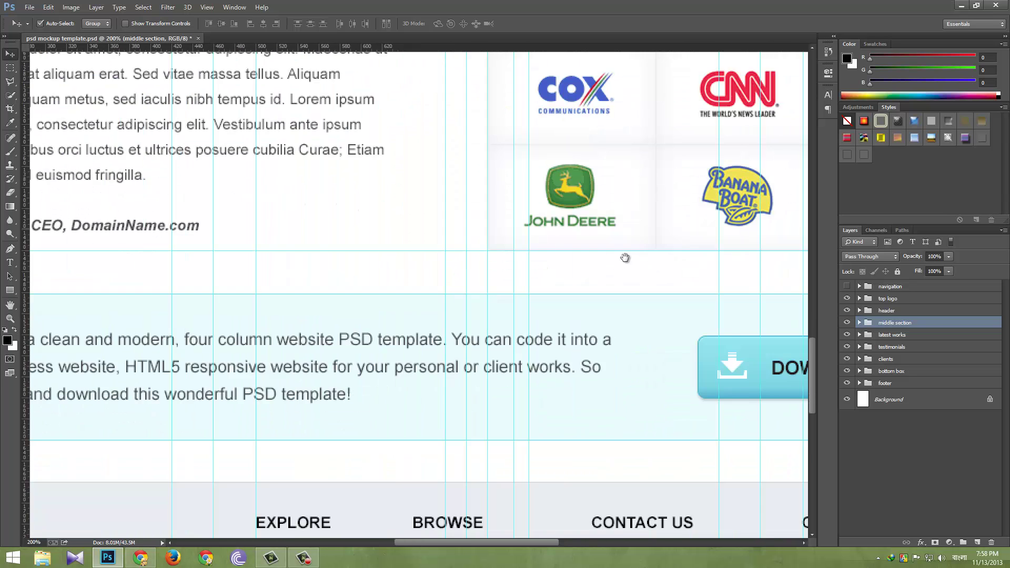
pyautogui.hotkey('ctrl', '-')
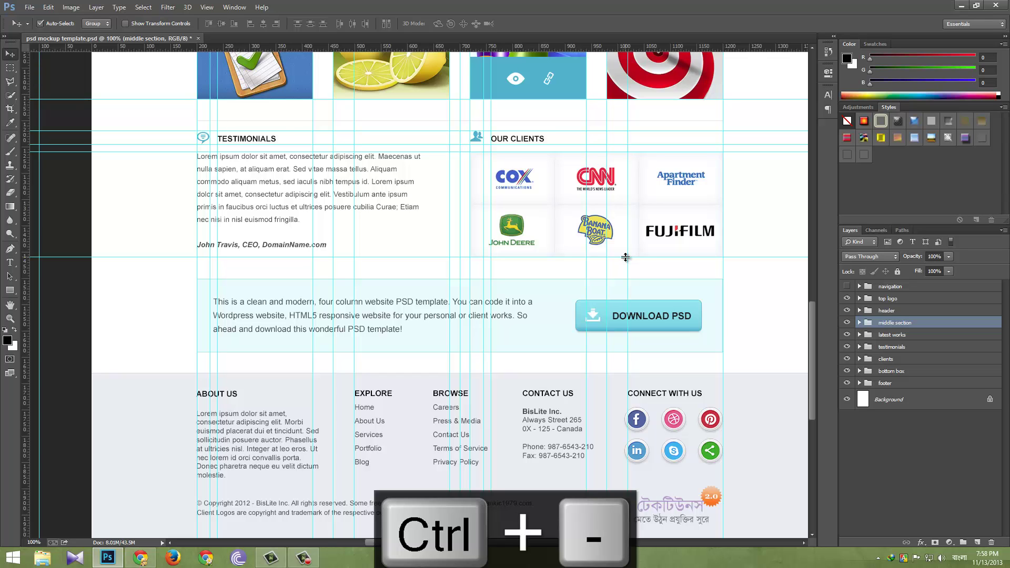
pyautogui.moveTo(525, 268); pyautogui.dragTo(516, 233)
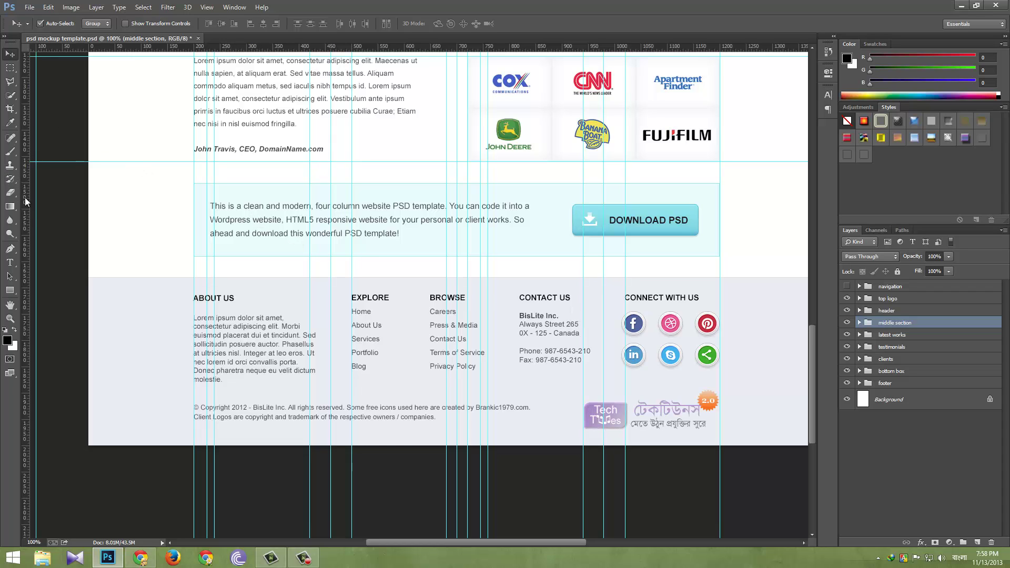
pyautogui.moveTo(26, 201); pyautogui.dragTo(622, 285)
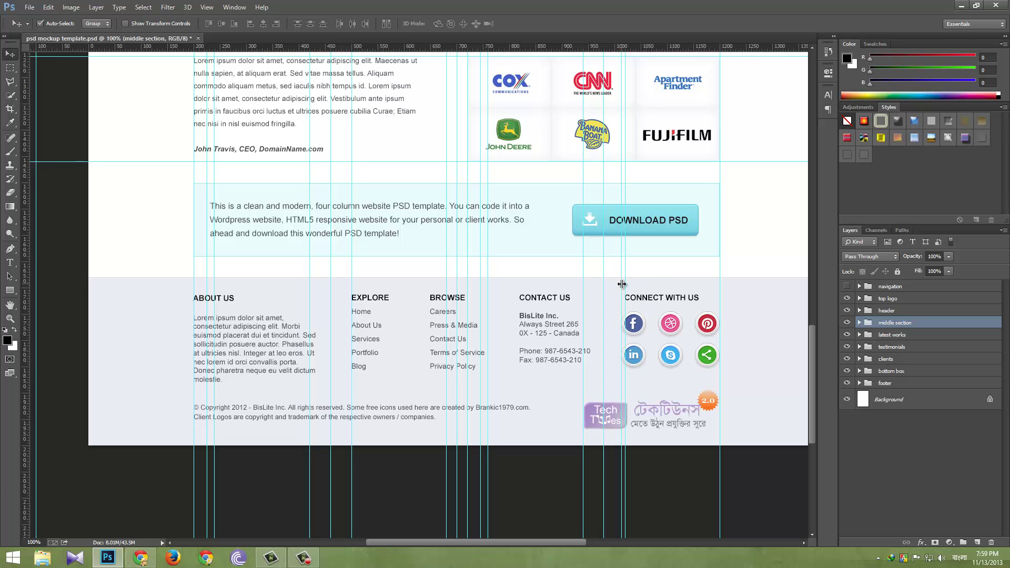
pyautogui.hotkey('ctrl', '=')
pyautogui.hotkey('ctrl', '=')
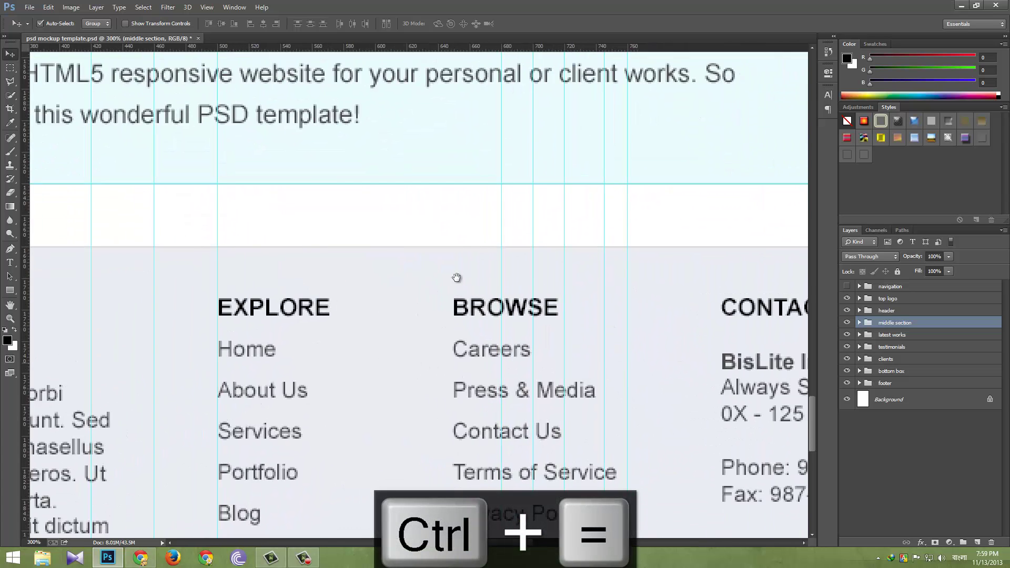
pyautogui.moveTo(287, 208); pyautogui.dragTo(242, 212)
pyautogui.moveTo(639, 241); pyautogui.dragTo(444, 250)
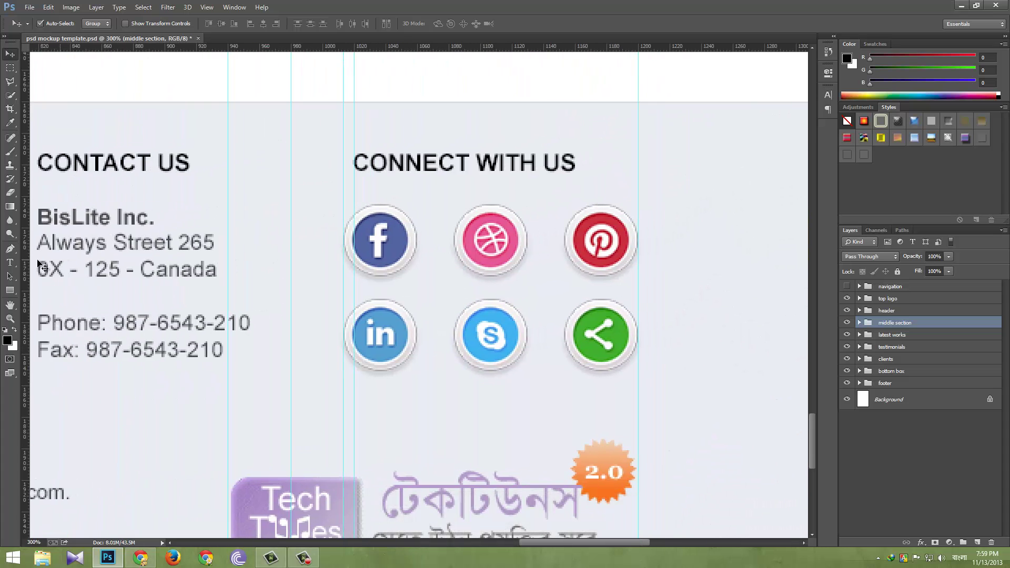
pyautogui.moveTo(50, 268); pyautogui.dragTo(416, 286)
# Place vertical guides at both sides of the second social icon column, about X 1083 px and 1130 px, and at the third column's left side.
pyautogui.moveTo(41, 242); pyautogui.dragTo(454, 293)
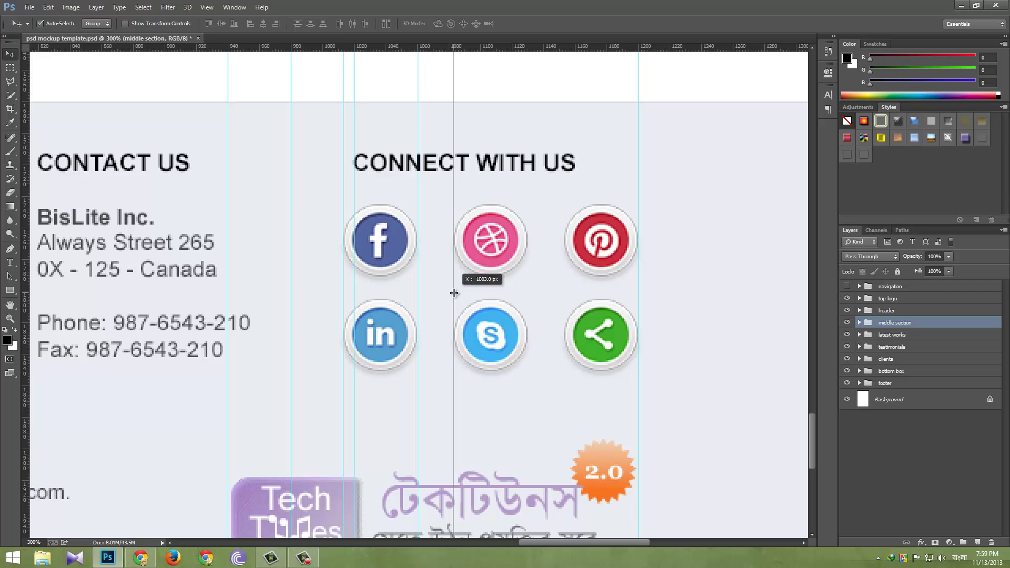
pyautogui.moveTo(454, 293); pyautogui.dragTo(453, 293)
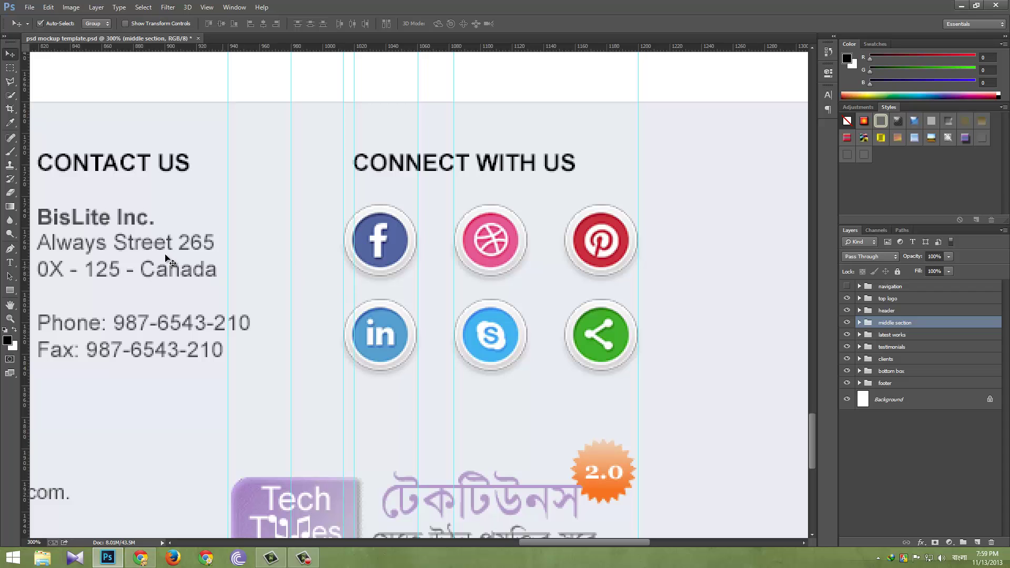
pyautogui.moveTo(25, 243); pyautogui.dragTo(529, 272)
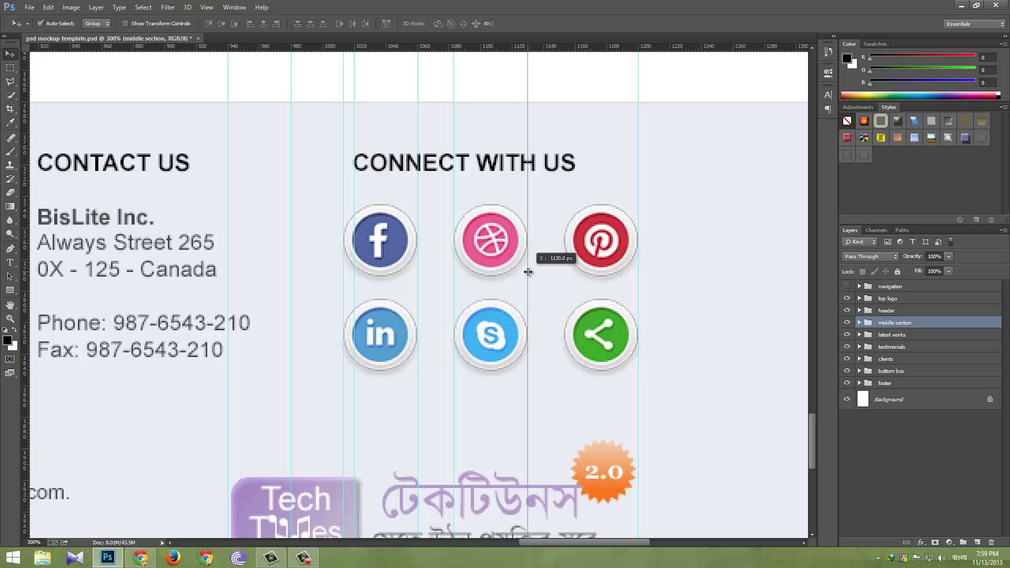
pyautogui.moveTo(527, 273); pyautogui.dragTo(528, 273)
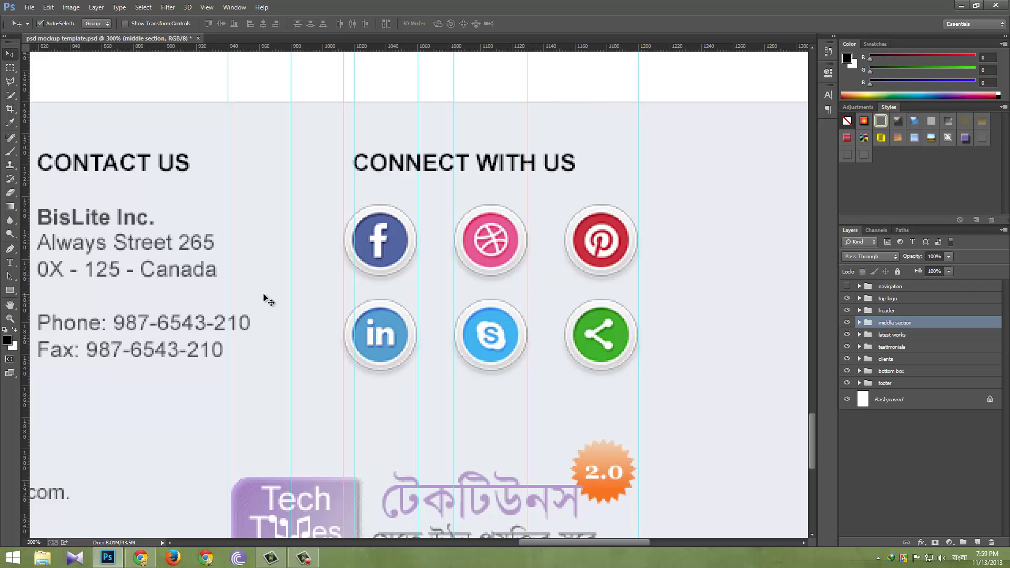
pyautogui.moveTo(22, 275); pyautogui.dragTo(563, 314)
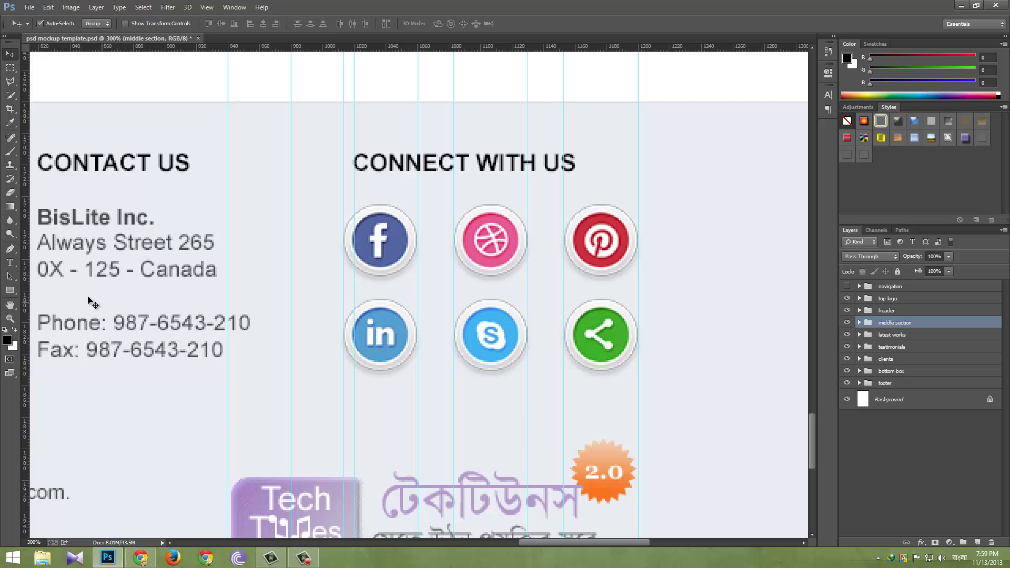
# Complete the guides around the social icons: the third column's right side, plus horizontal guides above, between and below the two icon rows.
pyautogui.moveTo(161, 298); pyautogui.dragTo(640, 309)
pyautogui.hotkey('ctrl', 'z')
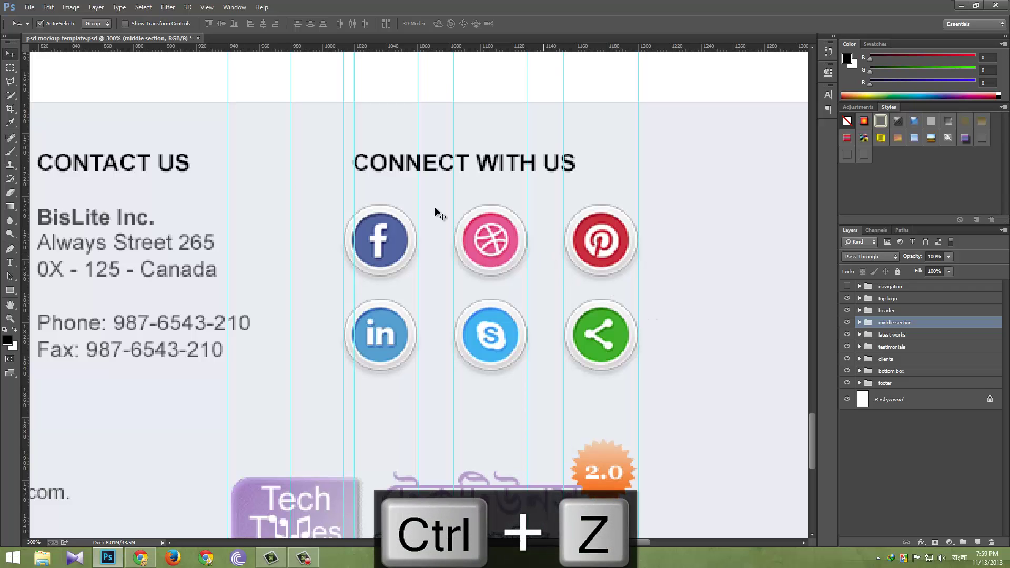
pyautogui.moveTo(436, 49); pyautogui.dragTo(443, 204)
pyautogui.moveTo(412, 48); pyautogui.dragTo(448, 283)
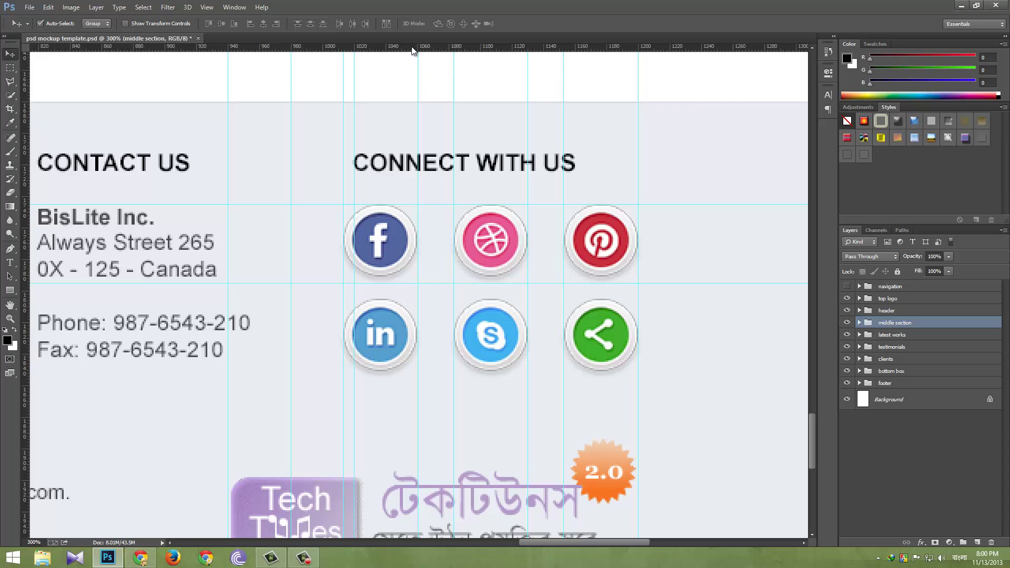
pyautogui.moveTo(412, 51); pyautogui.dragTo(416, 378)
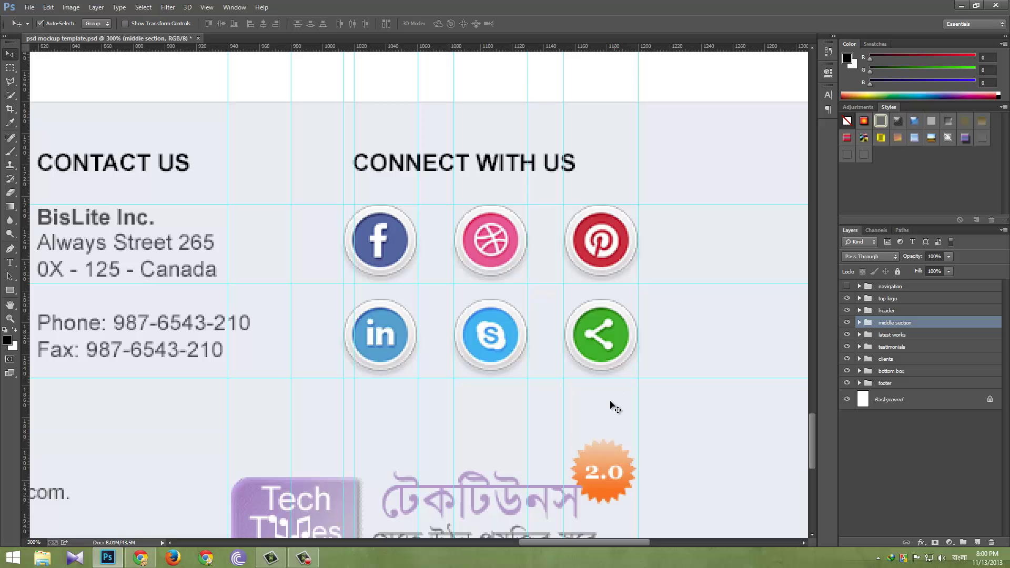
# Generate slices for the whole mockup from the existing guides using the Slice tool.
pyautogui.moveTo(177, 385); pyautogui.dragTo(266, 354)
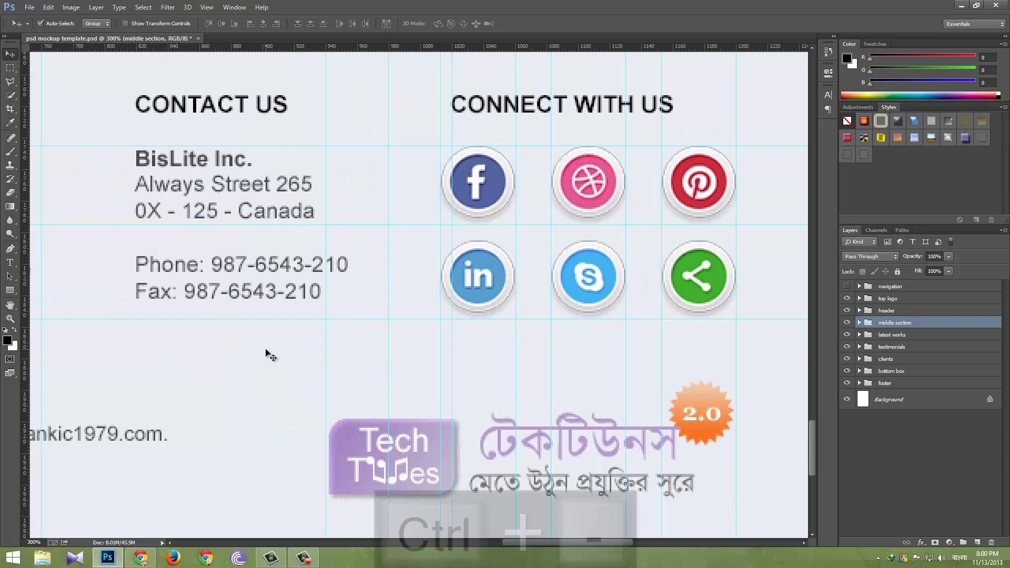
pyautogui.hotkey('ctrl', '-')
pyautogui.hotkey('ctrl', '-')
pyautogui.hotkey('ctrl', '-')
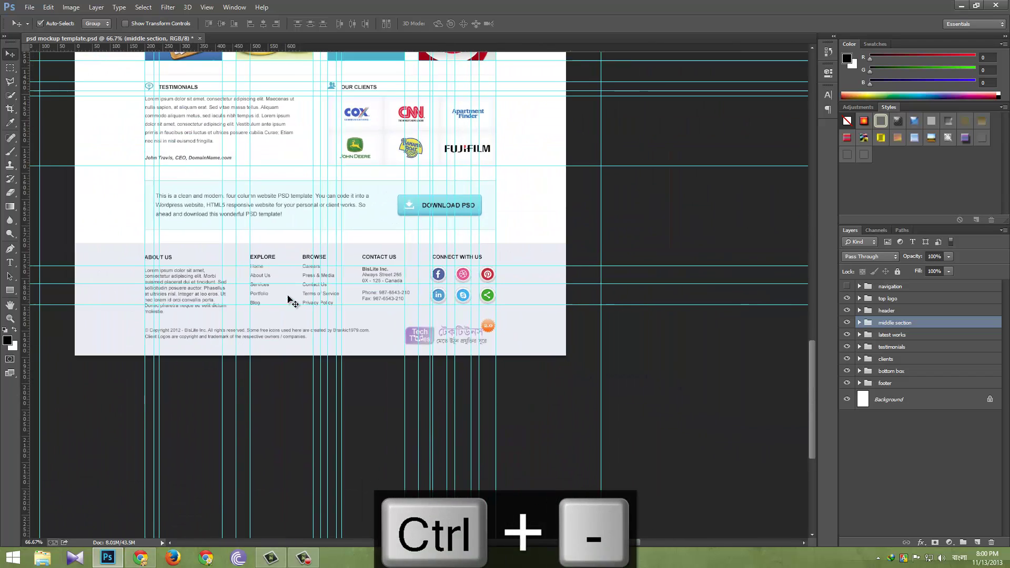
pyautogui.moveTo(291, 165); pyautogui.dragTo(349, 463)
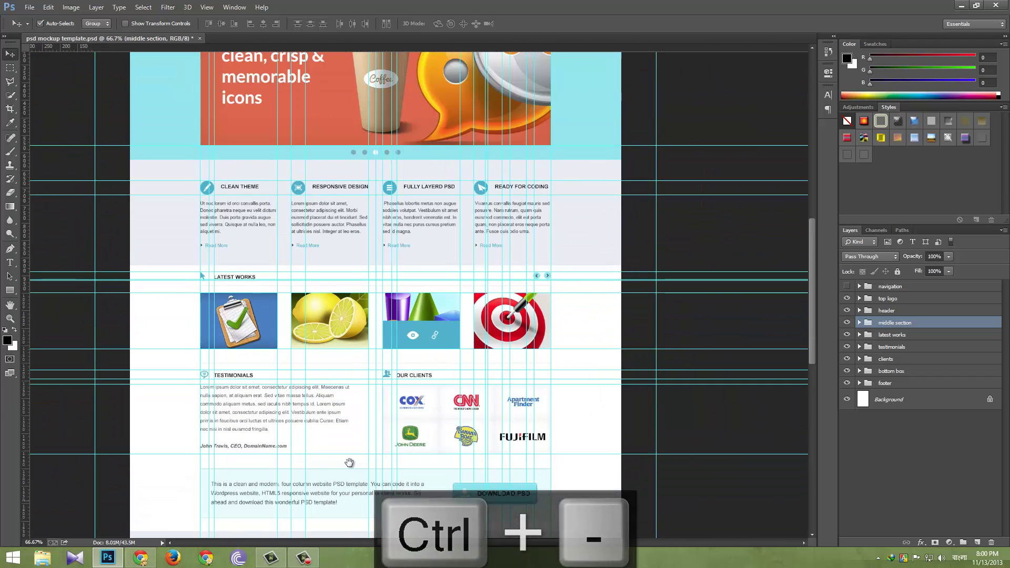
pyautogui.scroll(4, 389, 285)
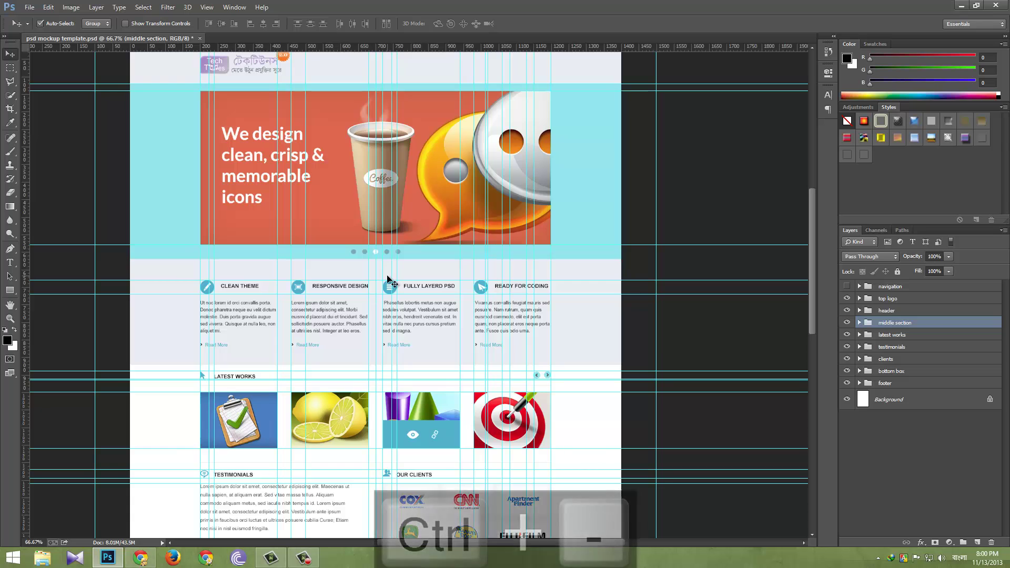
pyautogui.hotkey('ctrl', '-')
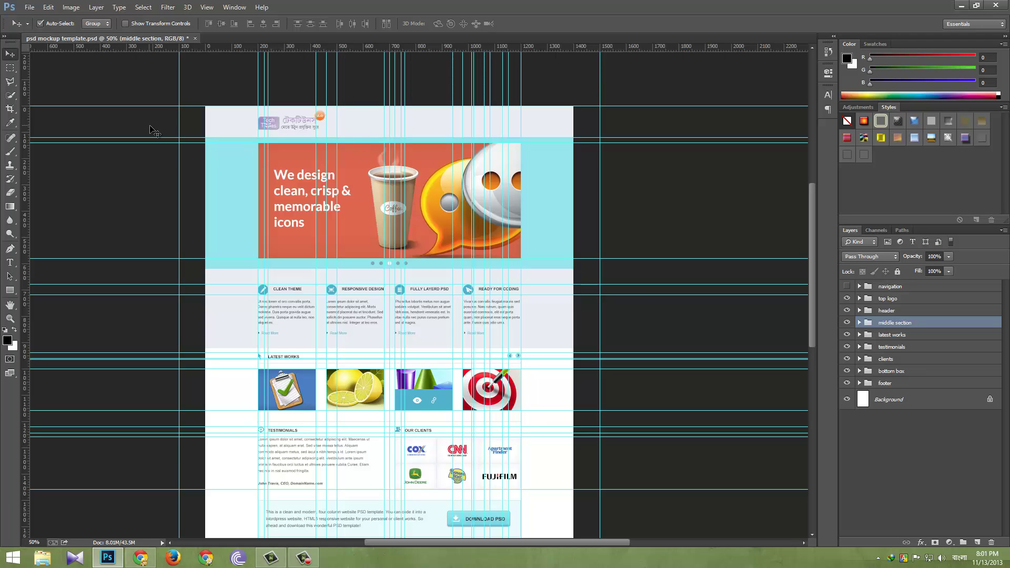
pyautogui.click(12, 109)
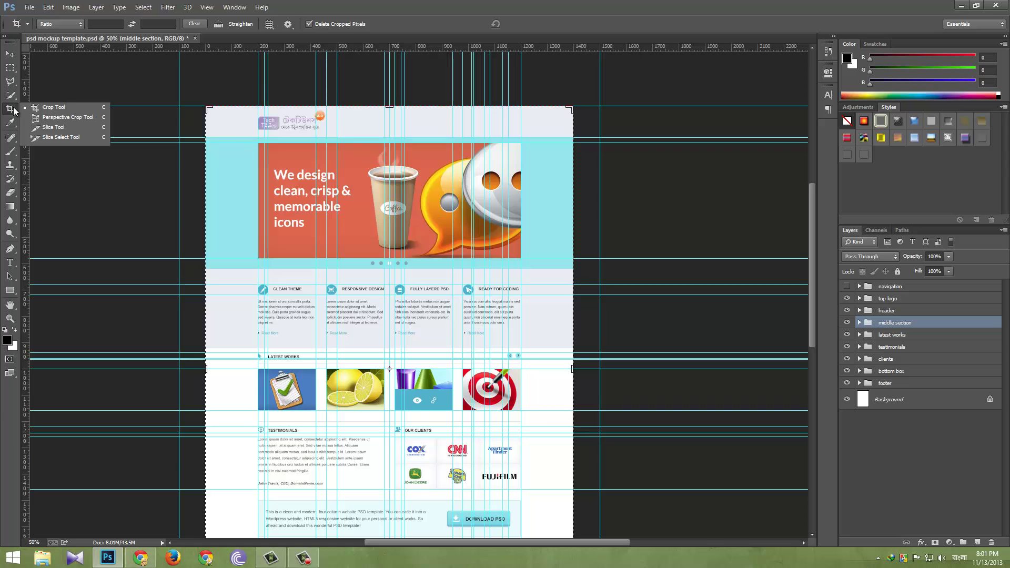
pyautogui.click(68, 129)
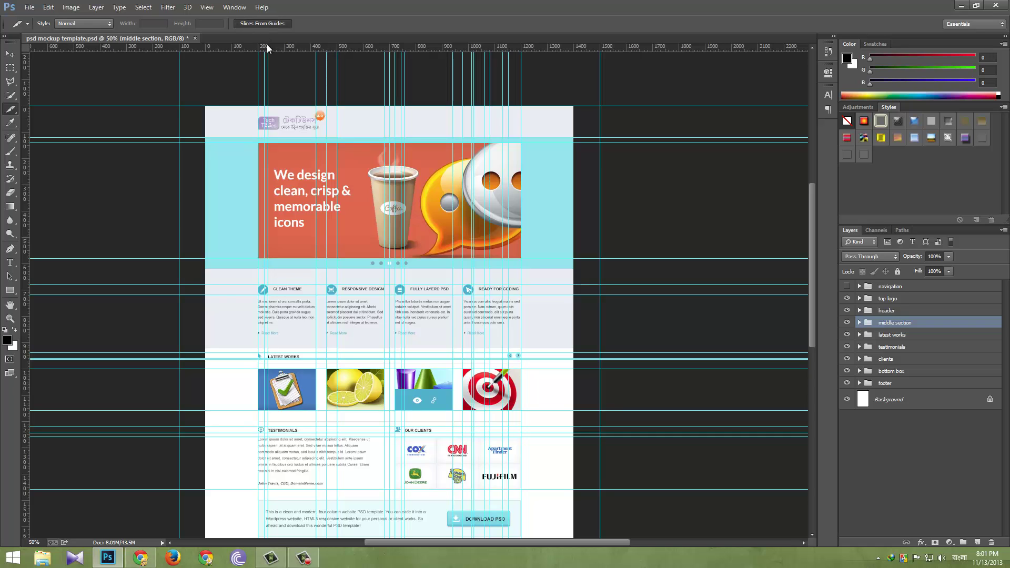
pyautogui.click(262, 23)
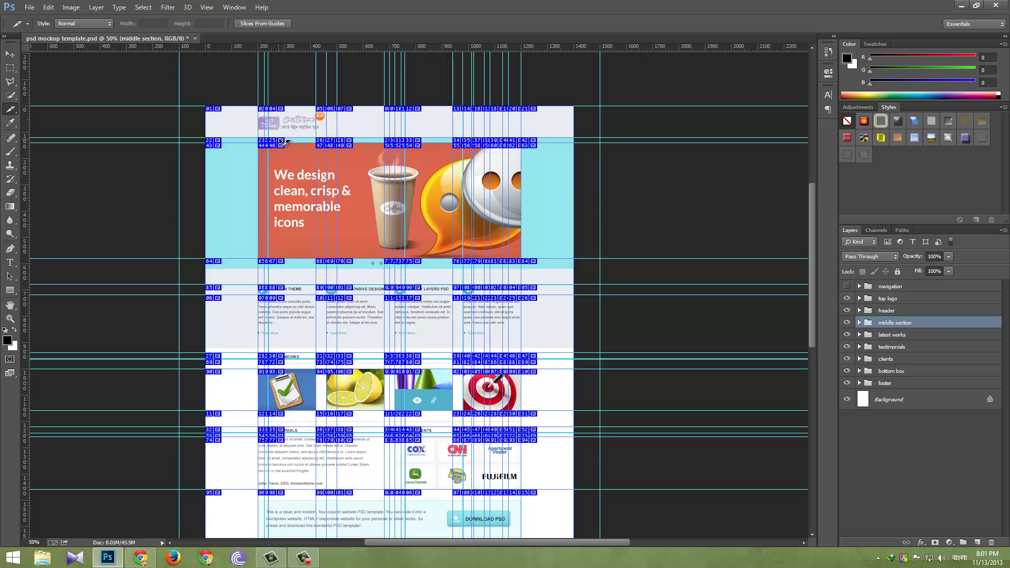
# Draw one slice of about 260 × 120 px around the Tech Tunes logo in the top header, replacing the fragments there.
pyautogui.hotkey('ctrl', '=')
pyautogui.hotkey('ctrl', '=')
pyautogui.hotkey('ctrl', '=')
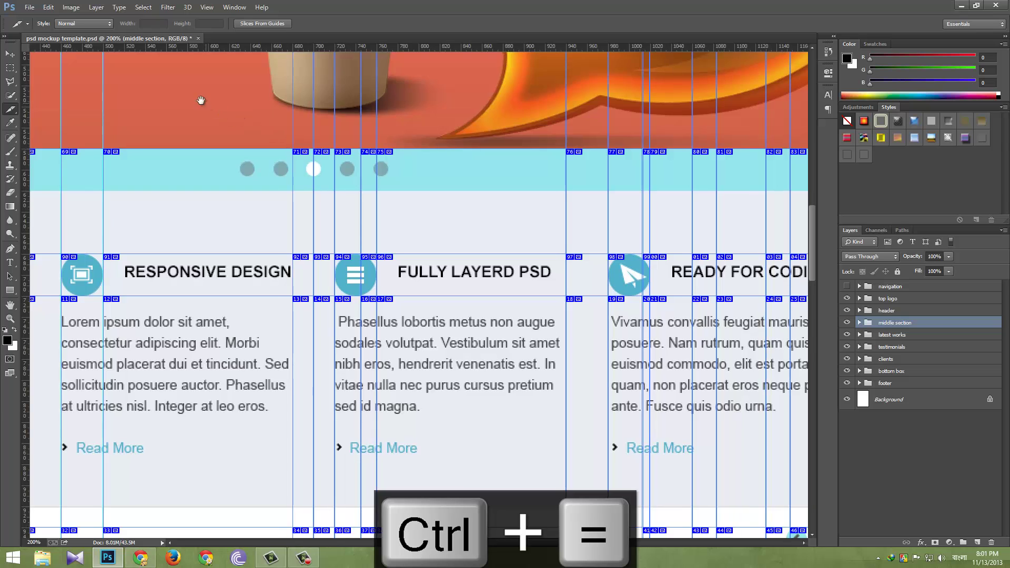
pyautogui.moveTo(242, 158); pyautogui.dragTo(267, 204)
pyautogui.moveTo(408, 391); pyautogui.dragTo(430, 422)
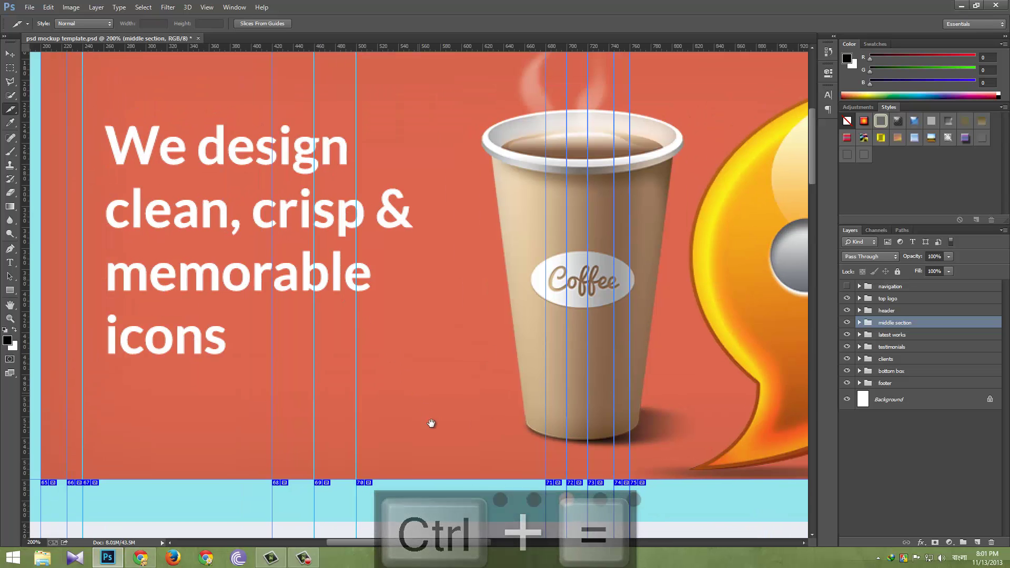
pyautogui.moveTo(202, 126); pyautogui.dragTo(409, 441)
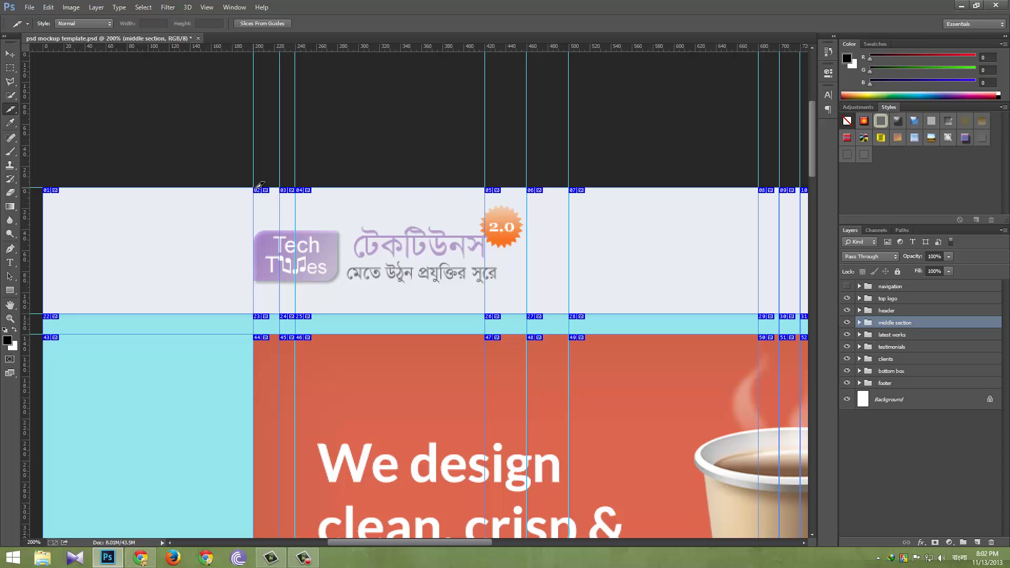
pyautogui.moveTo(257, 185)
pyautogui.mouseDown()
pyautogui.moveTo(382, 274)
pyautogui.moveTo(532, 312)
pyautogui.mouseUp()
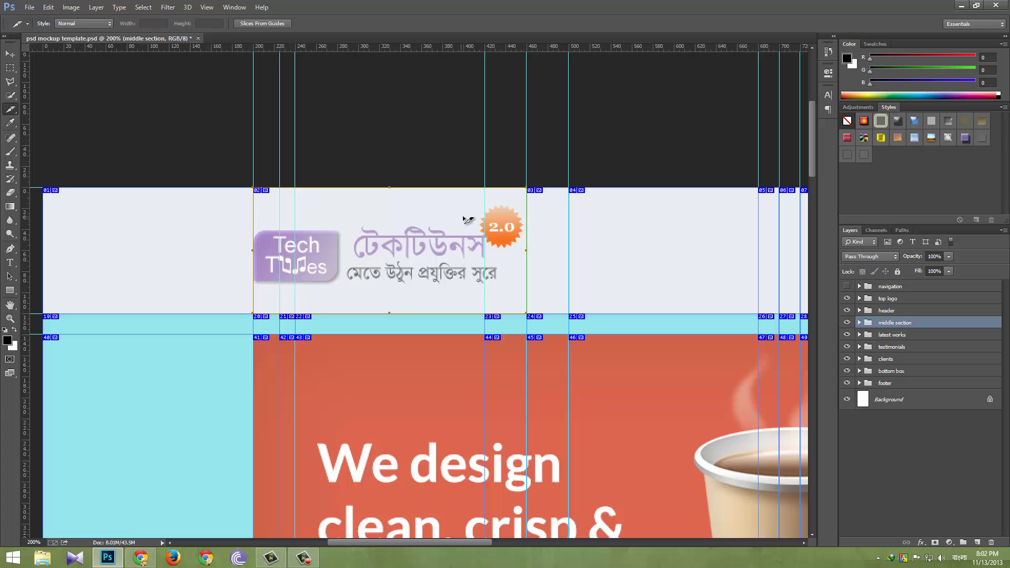
# Draw one slice of about 1000 × 440 px over the entire orange banner image.
pyautogui.moveTo(676, 312); pyautogui.dragTo(528, 176)
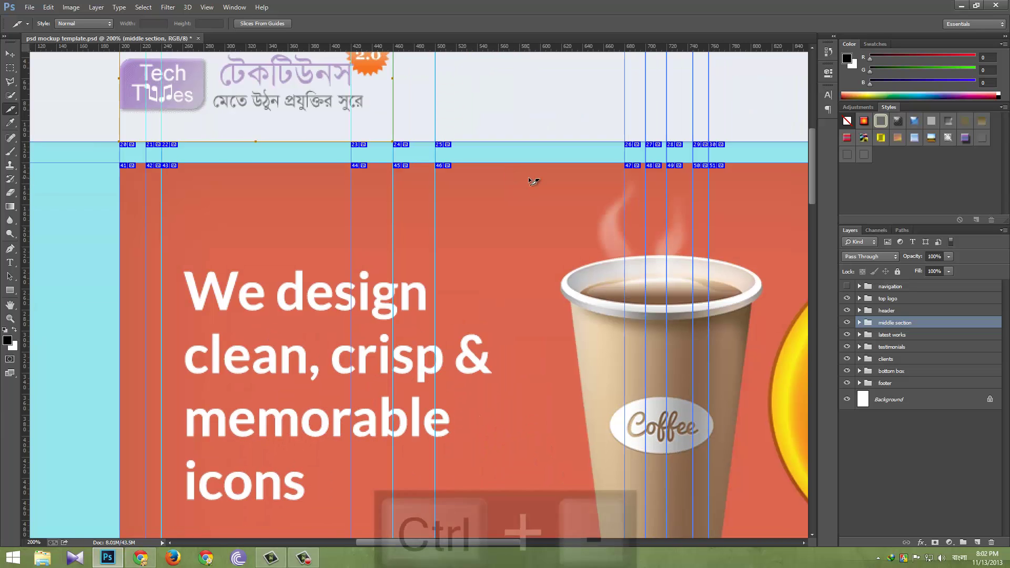
pyautogui.hotkey('ctrl', '-')
pyautogui.moveTo(587, 294); pyautogui.dragTo(526, 286)
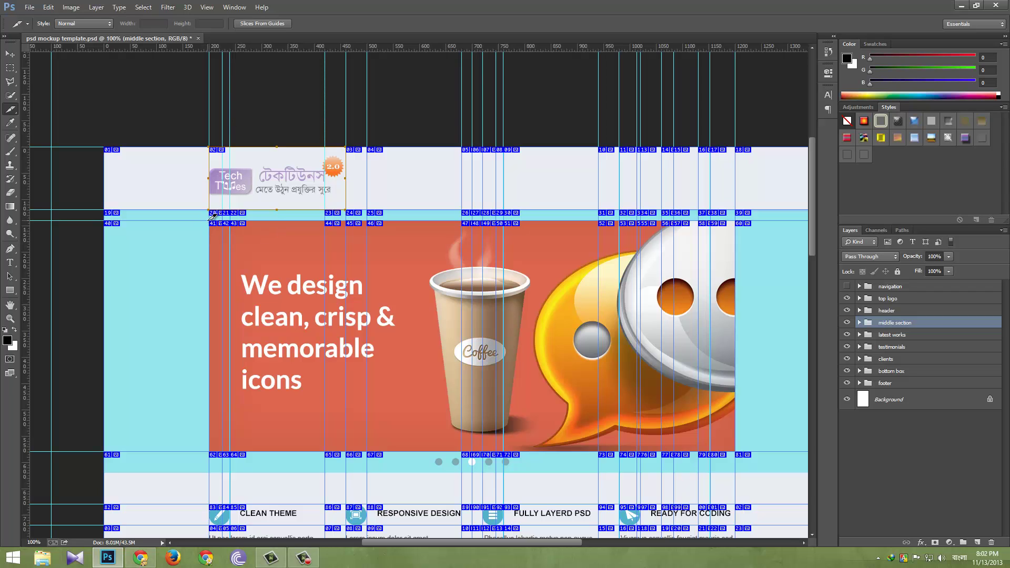
pyautogui.moveTo(234, 236); pyautogui.dragTo(741, 447)
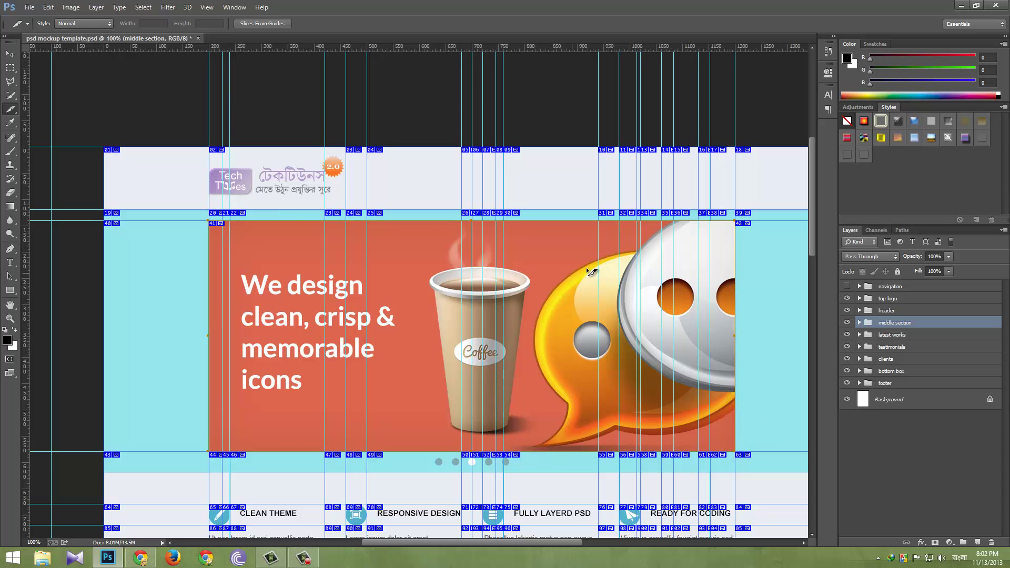
# Draw a slice of about 40 × 40 px around each of the Clean Theme and Responsive Design icons.
pyautogui.scroll(-4, 447, 221)
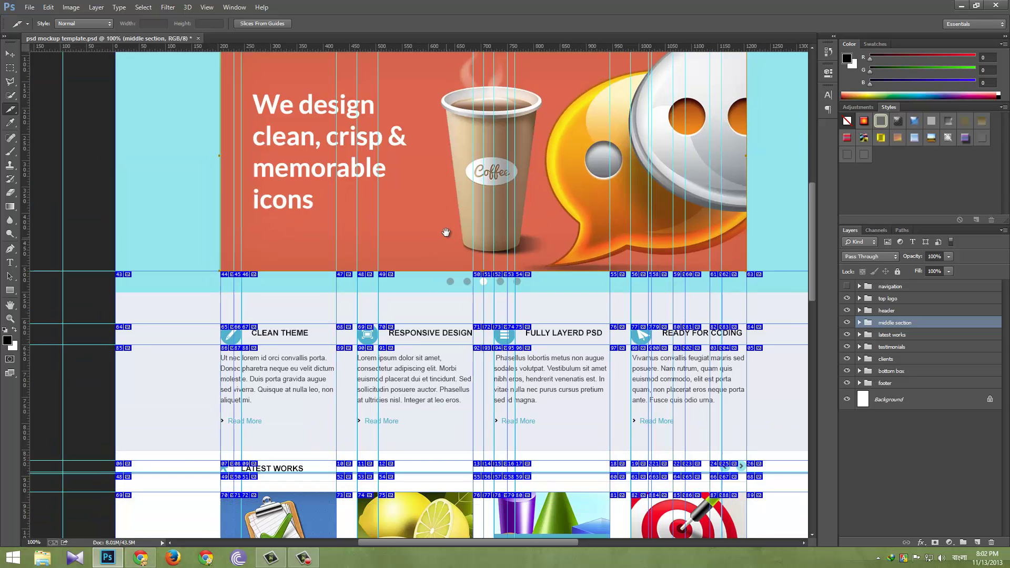
pyautogui.moveTo(446, 204); pyautogui.dragTo(447, 184)
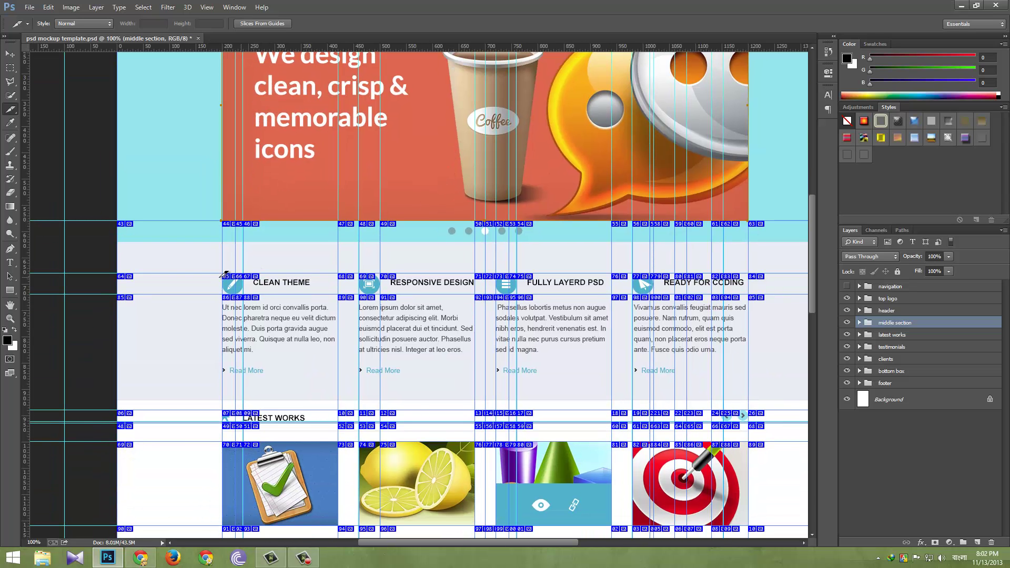
pyautogui.hotkey('ctrl', '=')
pyautogui.hotkey('ctrl', '=')
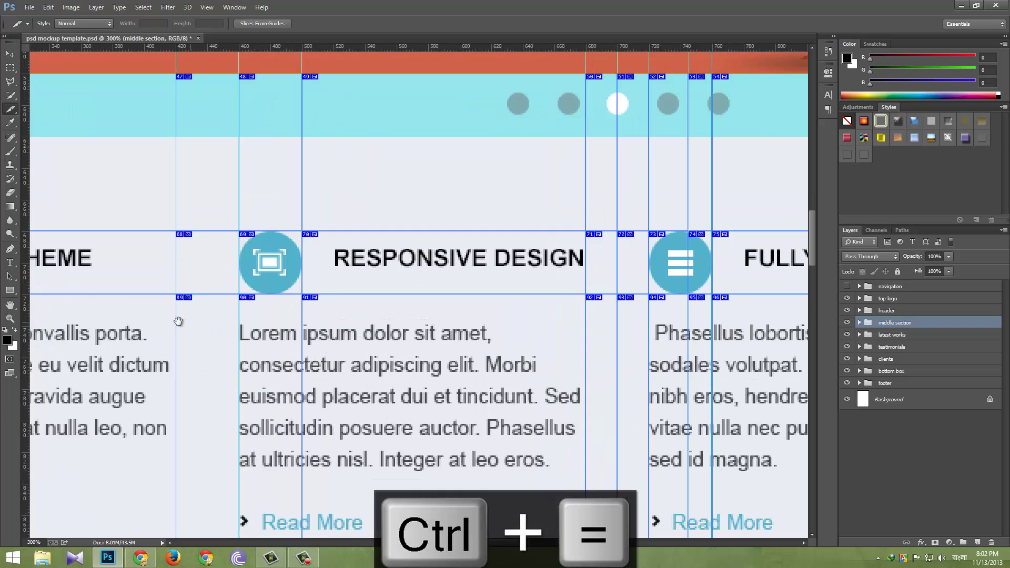
pyautogui.moveTo(169, 319); pyautogui.dragTo(453, 263)
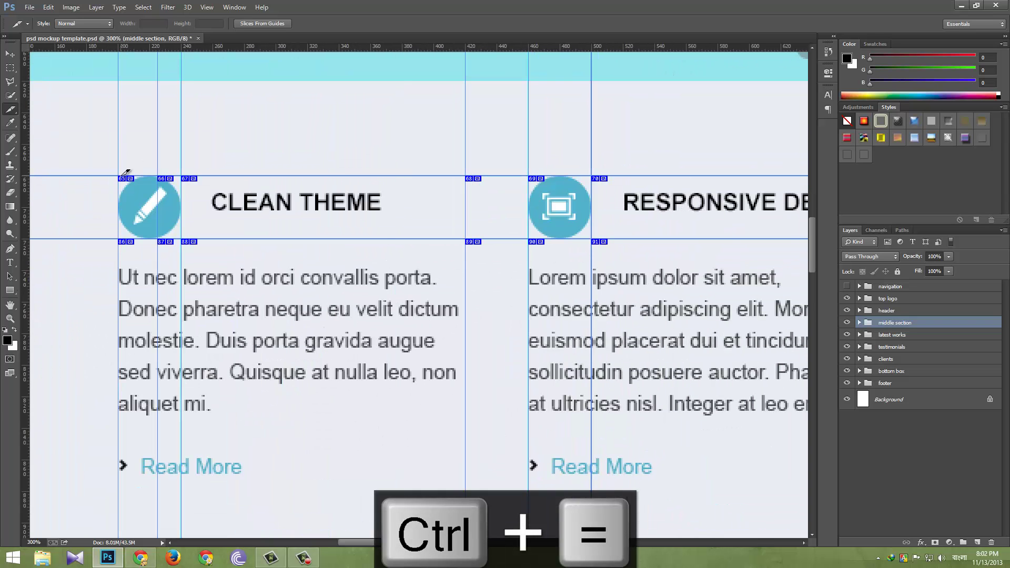
pyautogui.moveTo(121, 175); pyautogui.dragTo(188, 233)
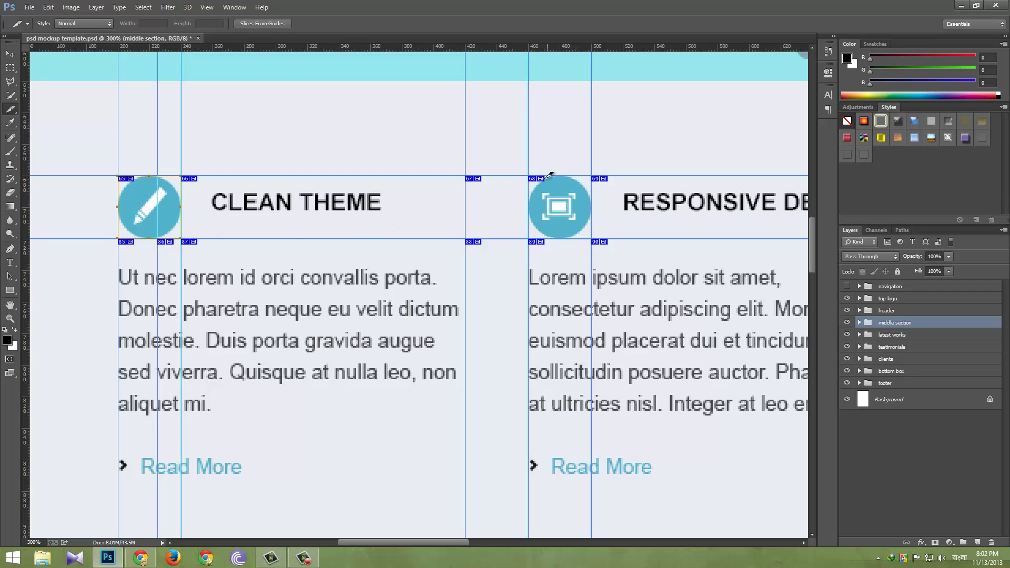
pyautogui.moveTo(533, 172); pyautogui.dragTo(592, 239)
# Draw a slice of about 40 × 40 px around each of the Fully Layerd PSD and Ready for Coding icons.
pyautogui.moveTo(704, 310); pyautogui.dragTo(324, 322)
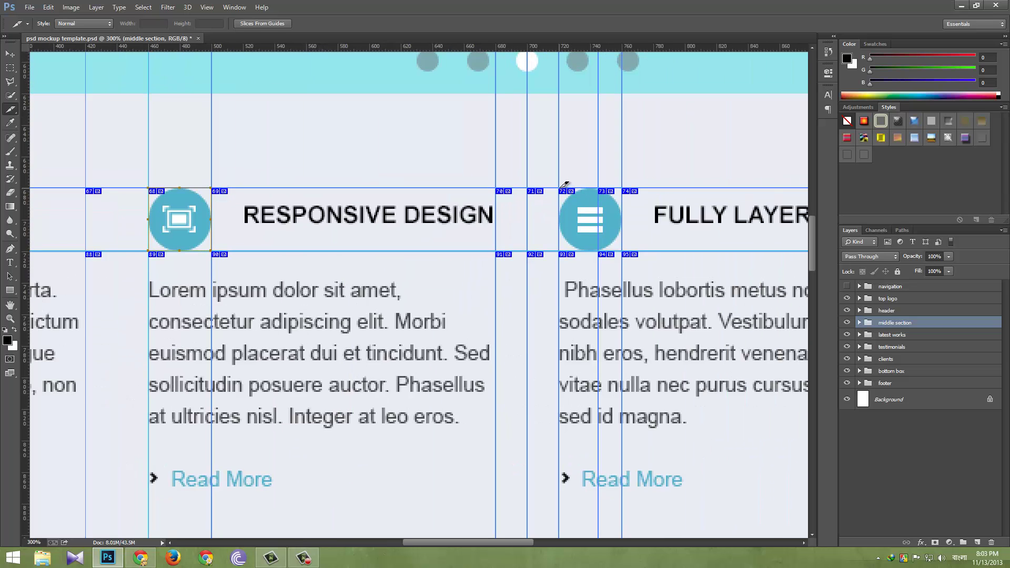
pyautogui.moveTo(566, 185); pyautogui.dragTo(624, 249)
pyautogui.moveTo(682, 307); pyautogui.dragTo(367, 323)
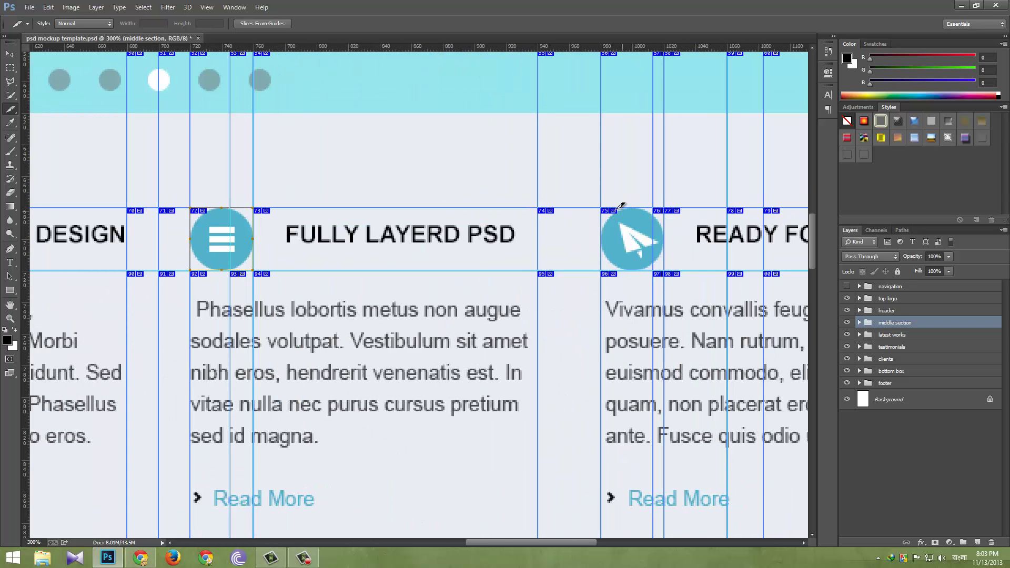
pyautogui.moveTo(604, 209); pyautogui.dragTo(665, 268)
# Draw a slice of about 25 × 22 px around the blue pointer icon beside the Latest Works heading.
pyautogui.hotkey('ctrl', '-')
pyautogui.hotkey('ctrl', '-')
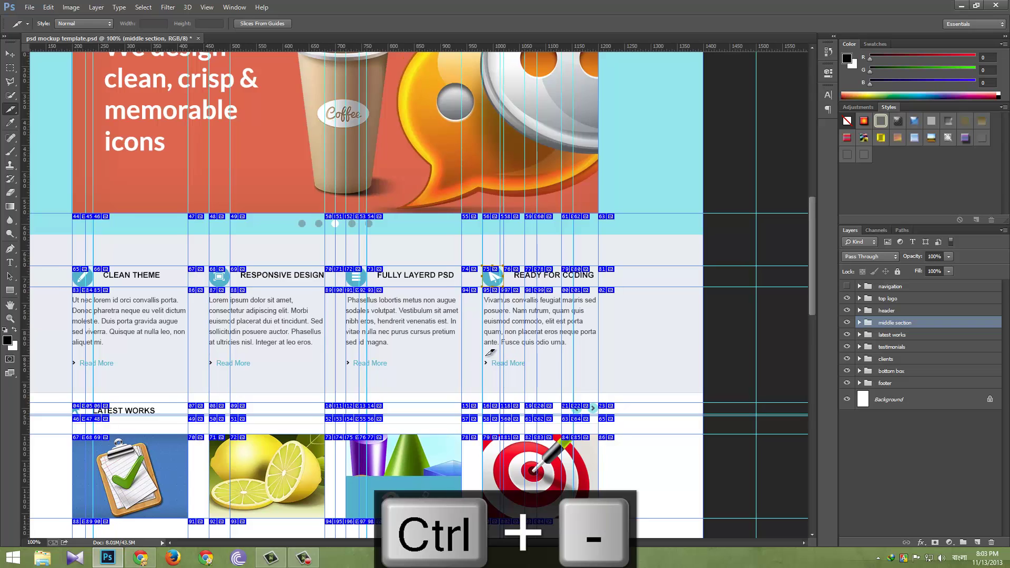
pyautogui.moveTo(491, 353); pyautogui.dragTo(458, 225)
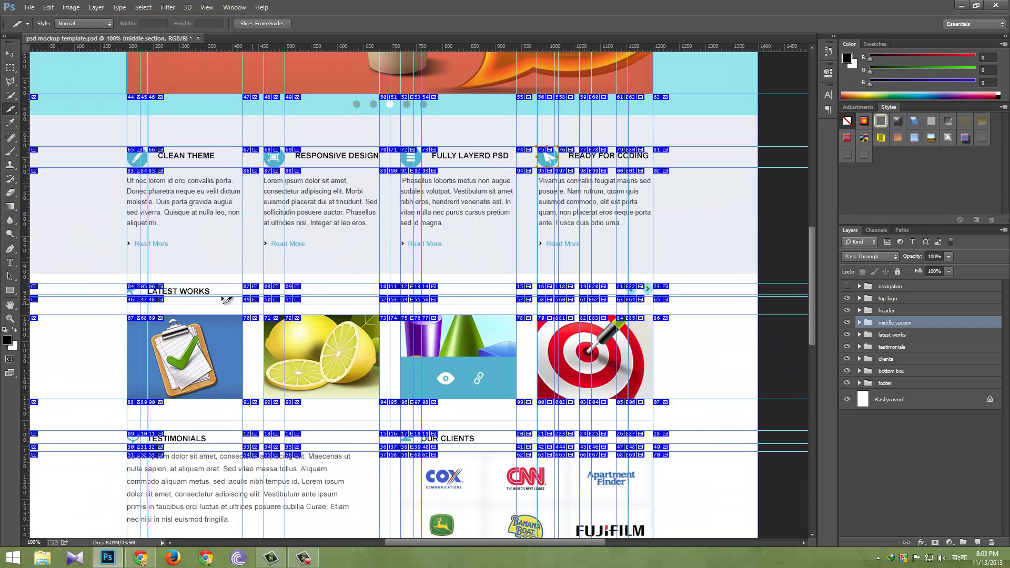
pyautogui.hotkey('ctrl', '=')
pyautogui.hotkey('ctrl', '=')
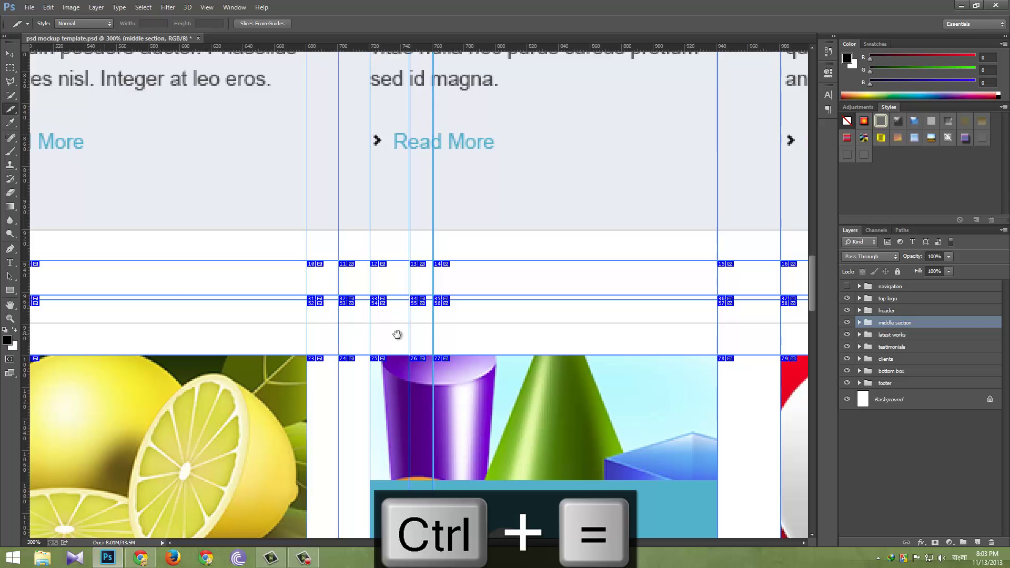
pyautogui.moveTo(397, 334); pyautogui.dragTo(683, 287)
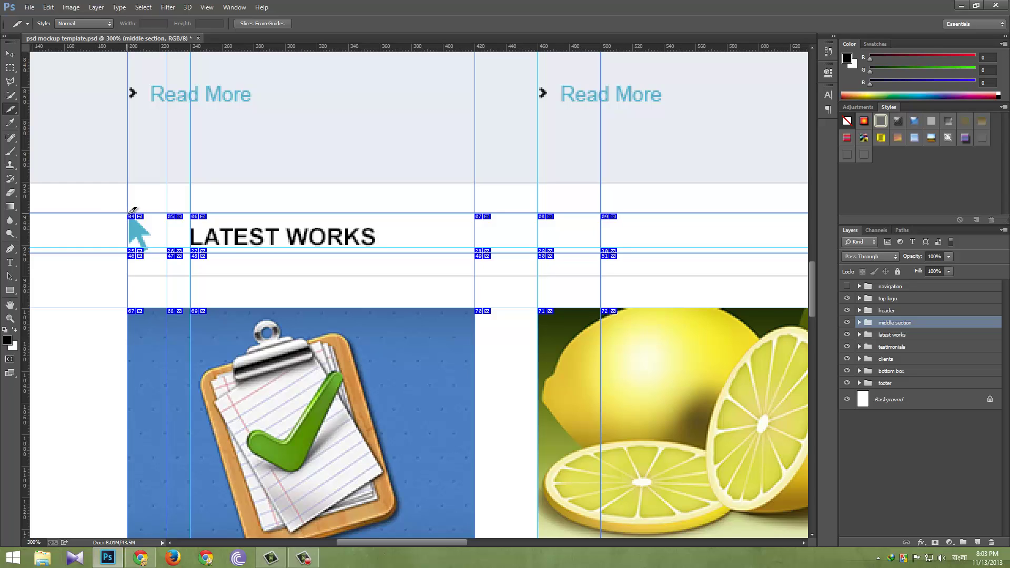
pyautogui.moveTo(130, 213); pyautogui.dragTo(170, 252)
# Draw separate slices of about 20 × 22 px around the previous and next arrow buttons of the Latest Works section.
pyautogui.moveTo(669, 294); pyautogui.dragTo(190, 323)
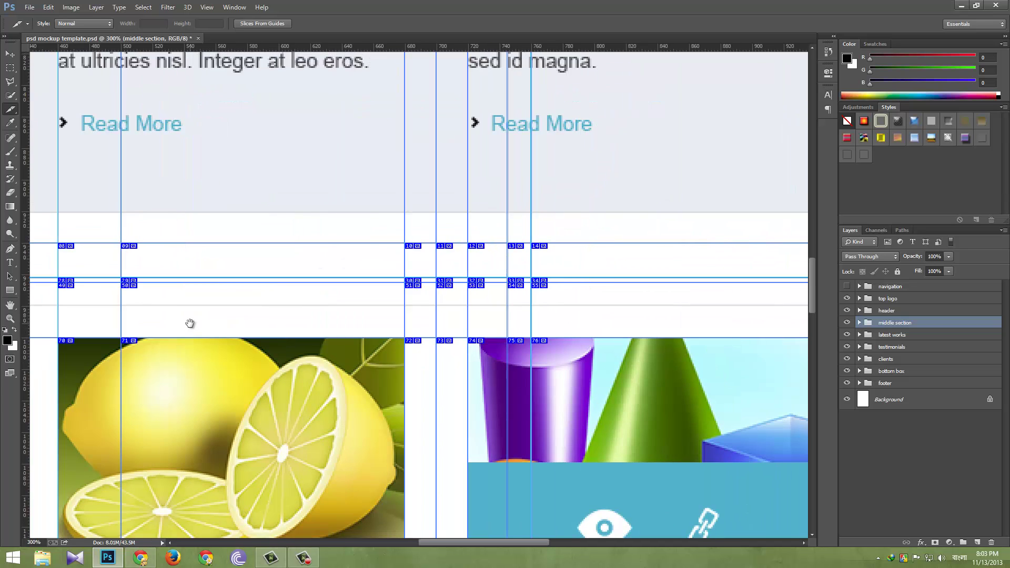
pyautogui.moveTo(637, 297); pyautogui.dragTo(200, 295)
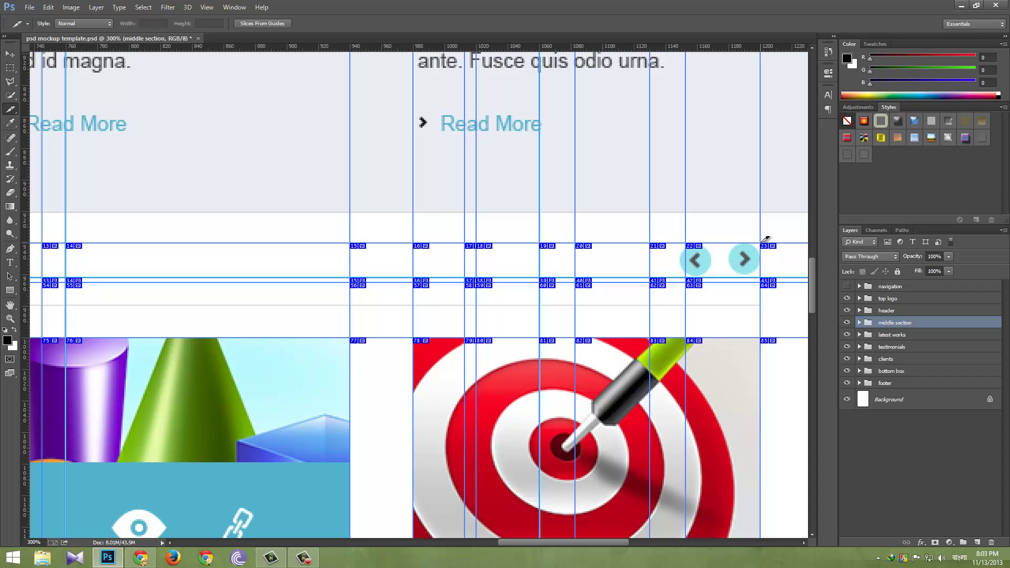
pyautogui.moveTo(763, 242); pyautogui.dragTo(684, 279)
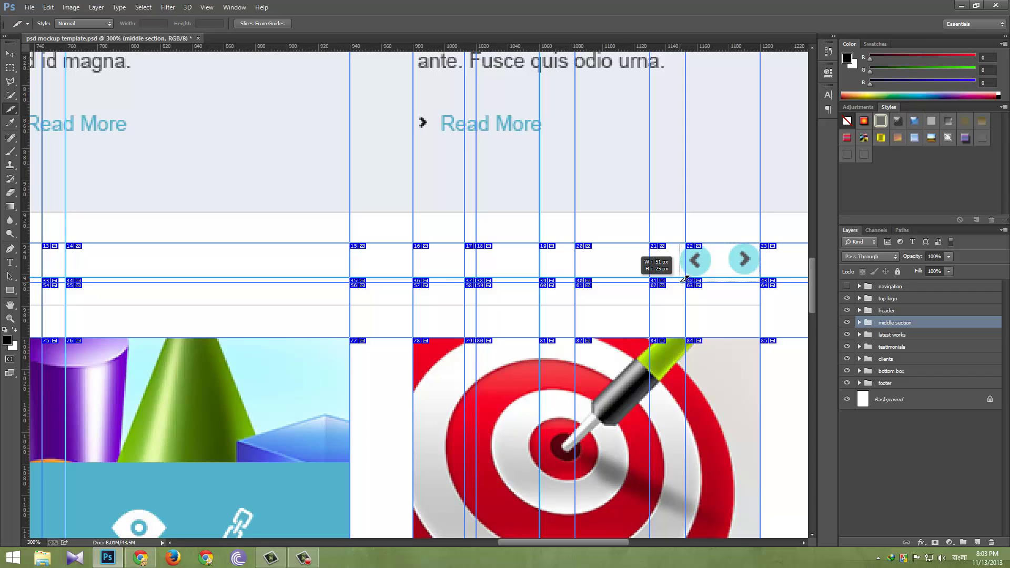
pyautogui.moveTo(690, 279); pyautogui.dragTo(718, 273)
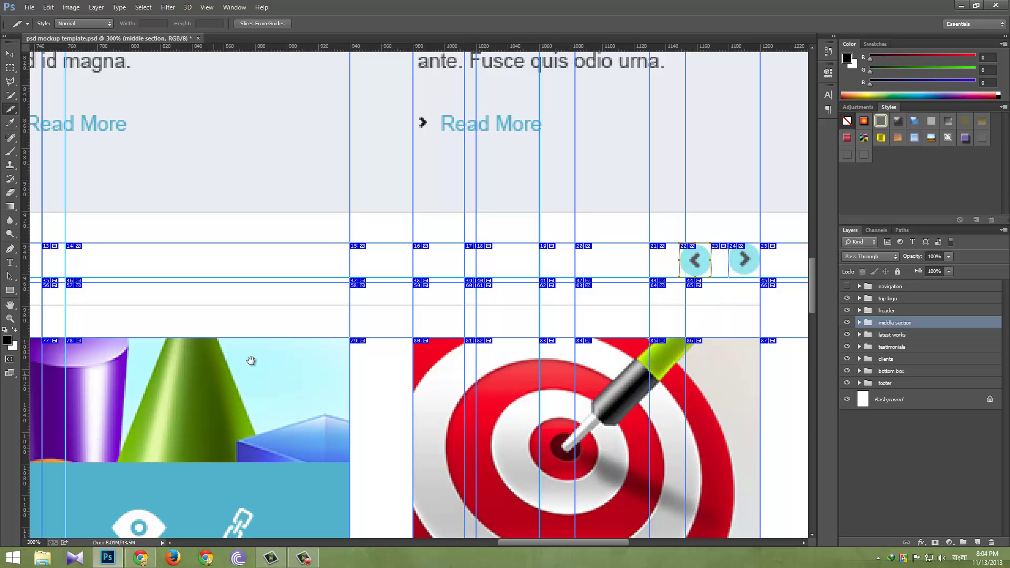
# Draw a slice of about 221 × 160 px around the blue clipboard image in the Latest Works section.
pyautogui.moveTo(251, 361); pyautogui.dragTo(560, 309)
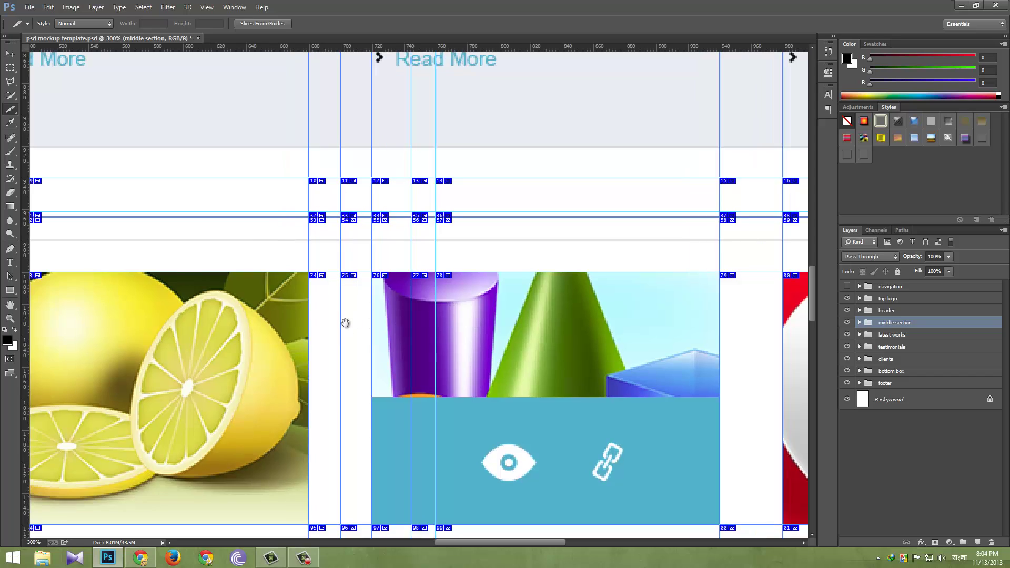
pyautogui.hotkey('ctrl', '-')
pyautogui.hotkey('ctrl', '-')
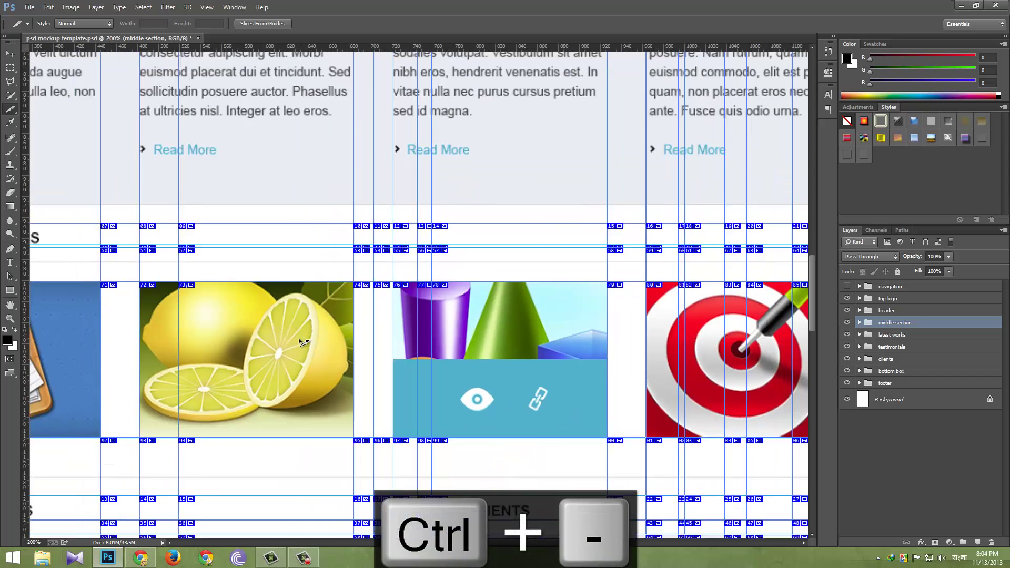
pyautogui.hotkey('ctrl', '=')
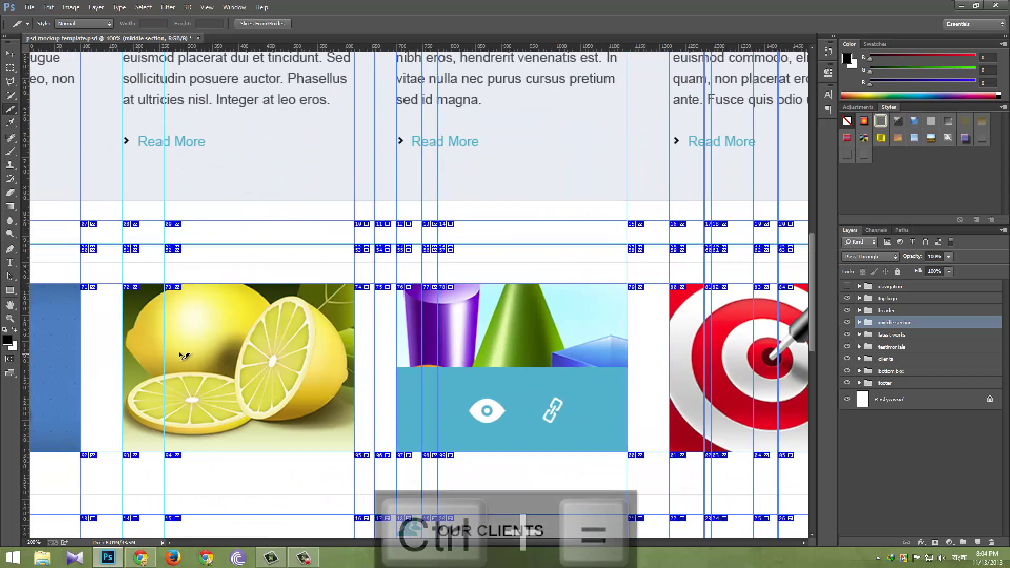
pyautogui.hotkey('ctrl', '=')
pyautogui.moveTo(558, 250); pyautogui.dragTo(625, 233)
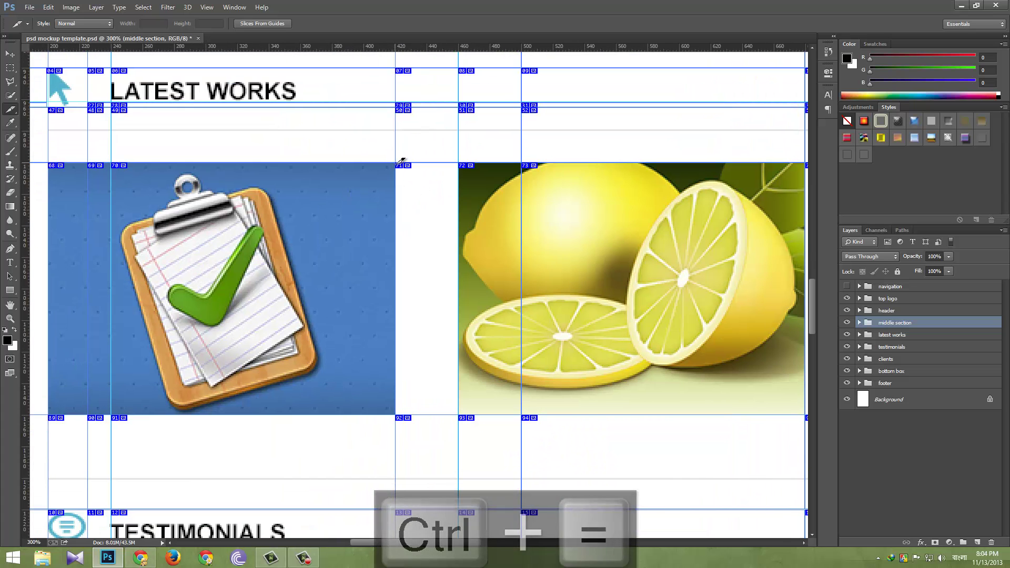
pyautogui.moveTo(360, 195); pyautogui.dragTo(53, 409)
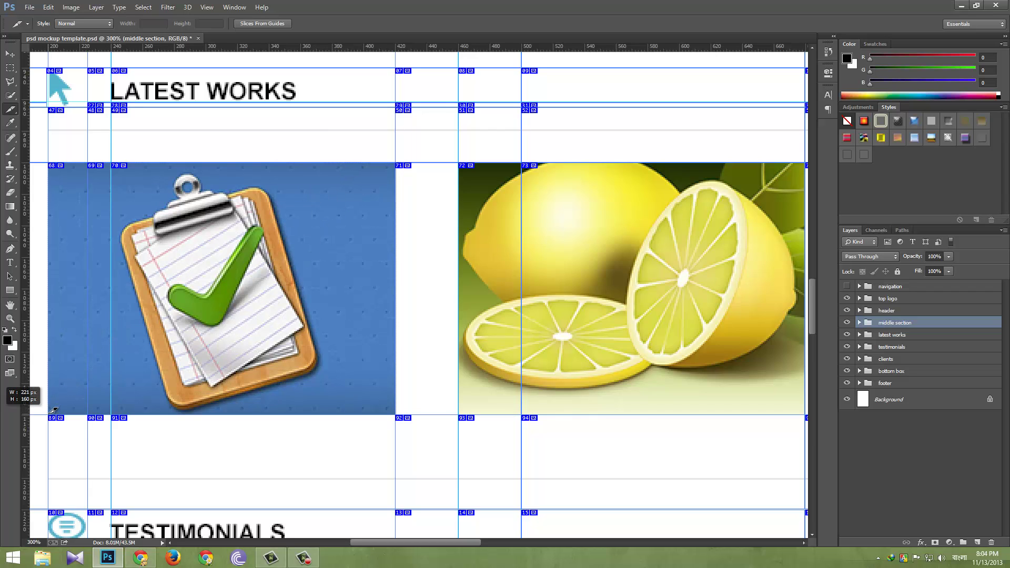
pyautogui.moveTo(53, 410); pyautogui.dragTo(53, 410)
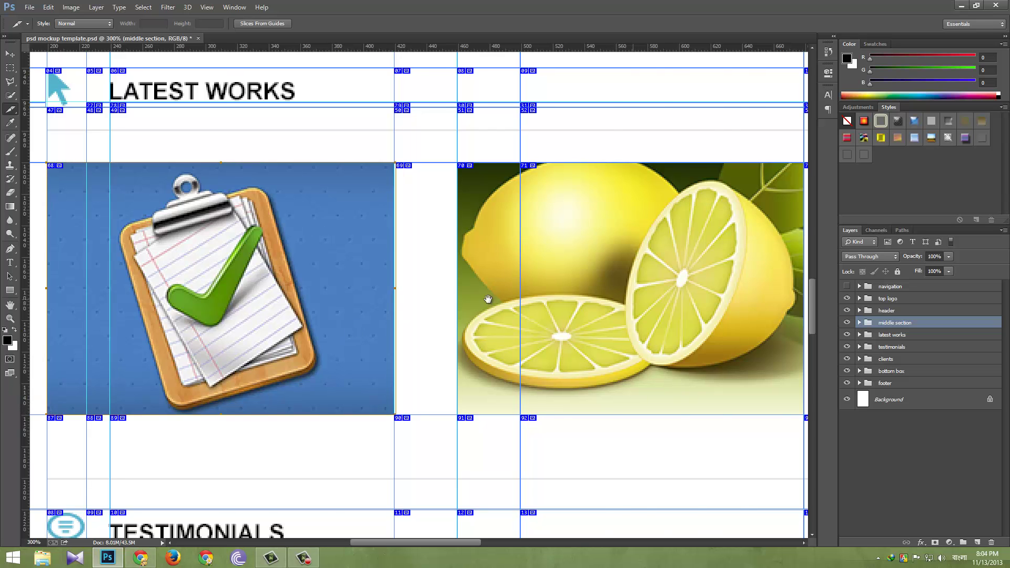
# Draw separate slices of about 220 × 160 px around the lemon image and the purple-and-green shapes image with its overlay.
pyautogui.moveTo(485, 295); pyautogui.dragTo(244, 289)
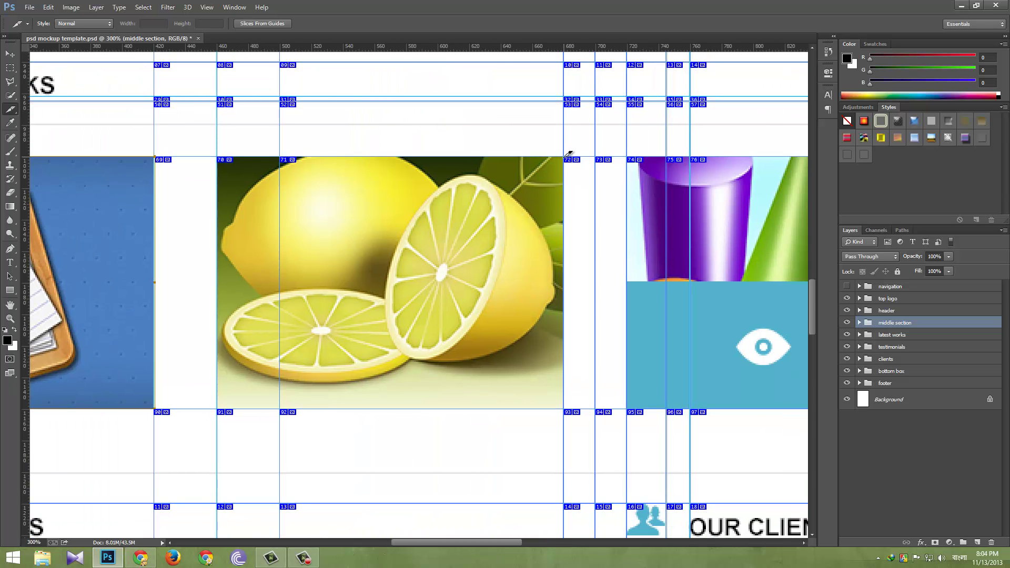
pyautogui.moveTo(519, 213); pyautogui.dragTo(220, 406)
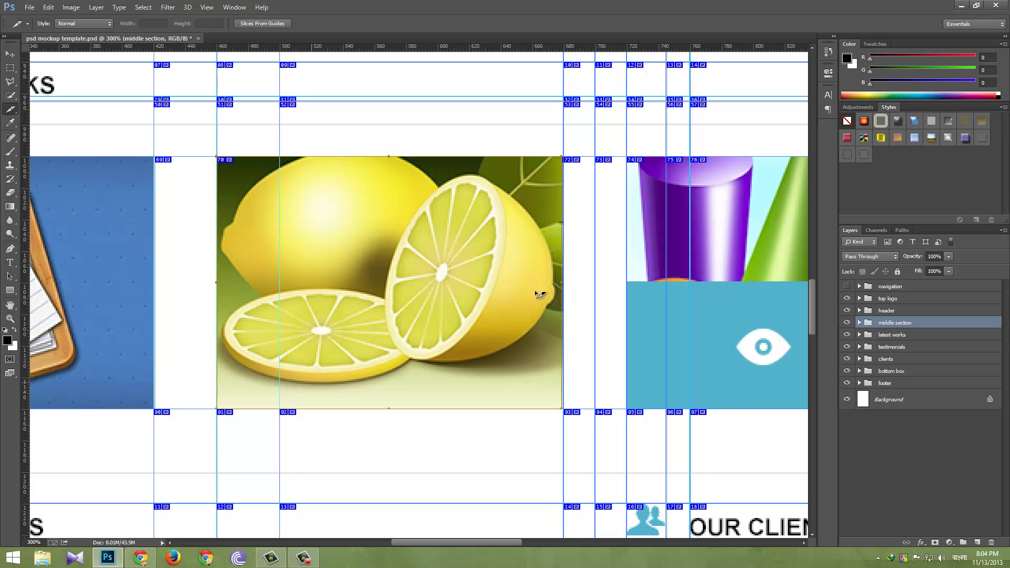
pyautogui.moveTo(514, 287); pyautogui.dragTo(316, 292)
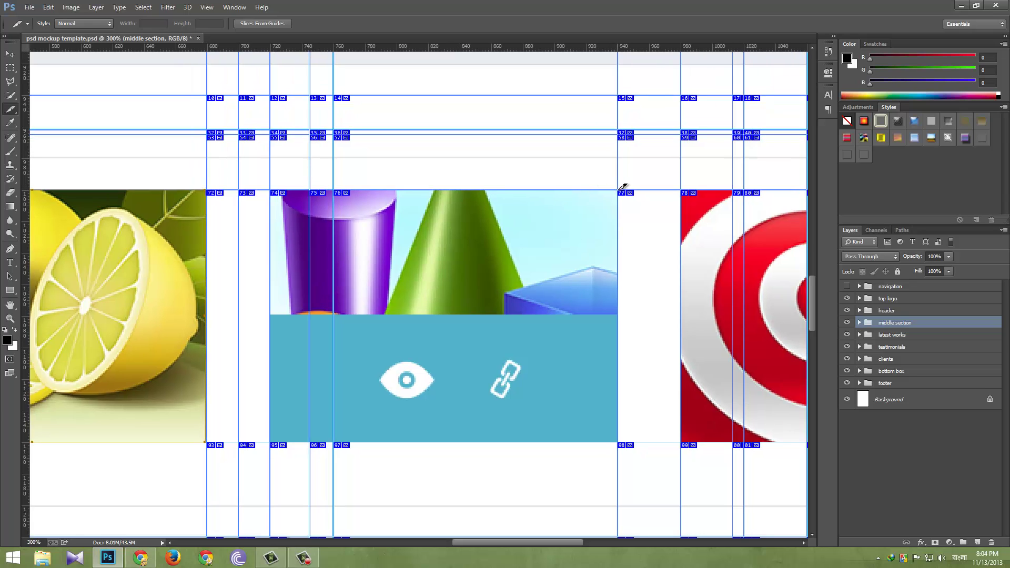
pyautogui.moveTo(619, 190); pyautogui.dragTo(273, 441)
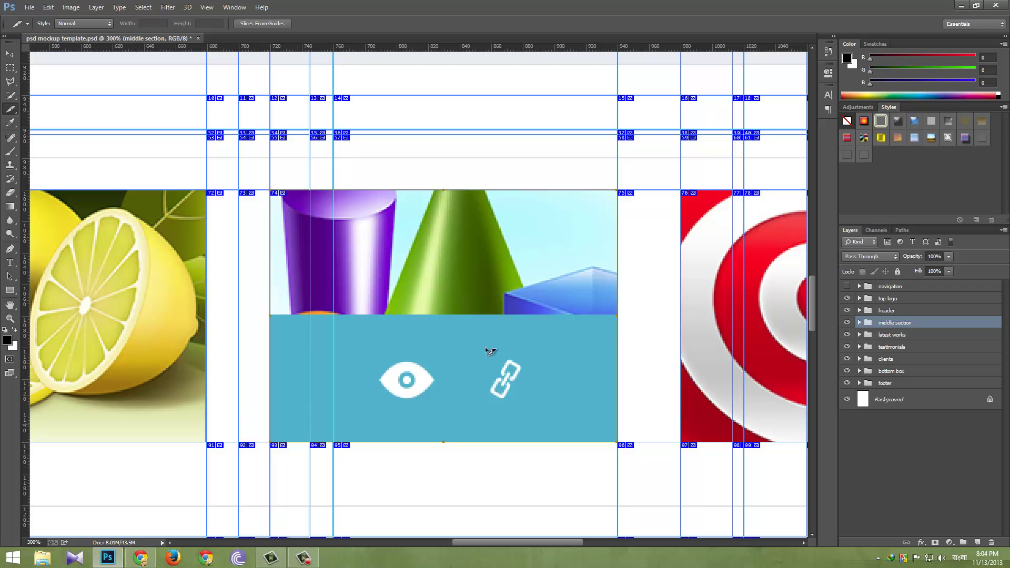
# Draw a slice of about 220 × 160 px around the red target image and fit its lower edge to the image.
pyautogui.moveTo(534, 336); pyautogui.dragTo(354, 339)
pyautogui.moveTo(503, 341); pyautogui.dragTo(329, 342)
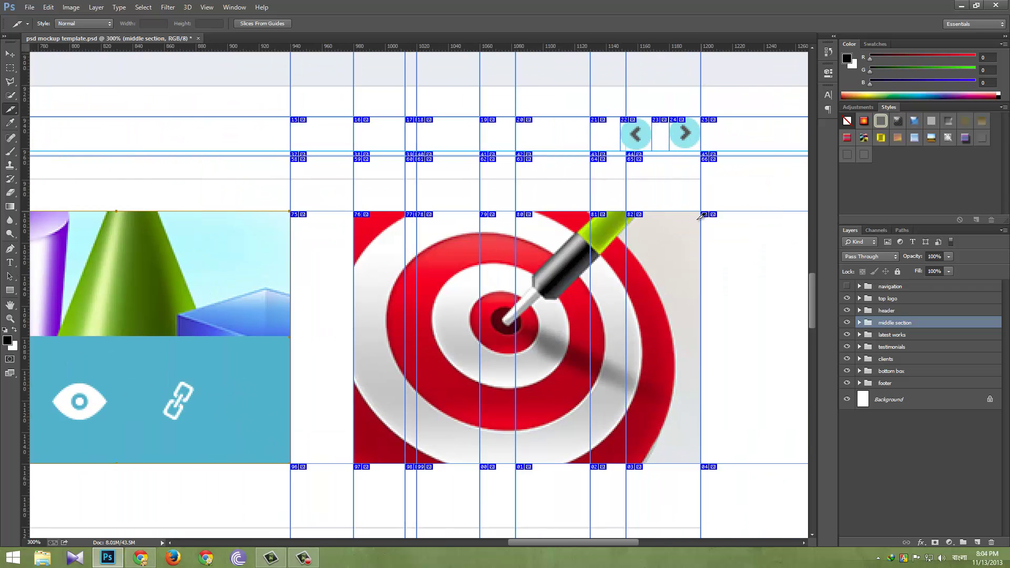
pyautogui.moveTo(702, 212); pyautogui.dragTo(363, 456)
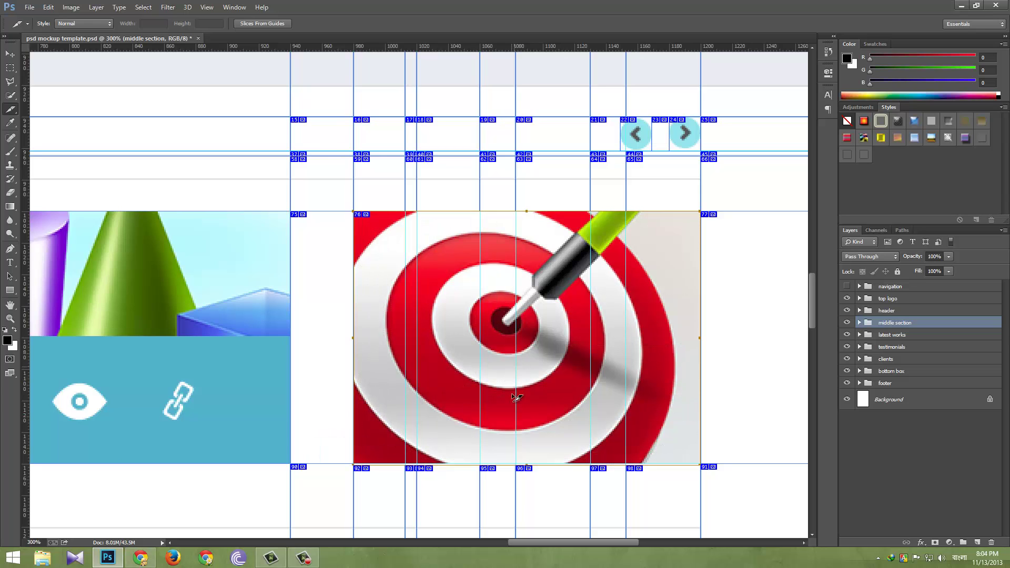
pyautogui.moveTo(546, 465); pyautogui.dragTo(549, 464)
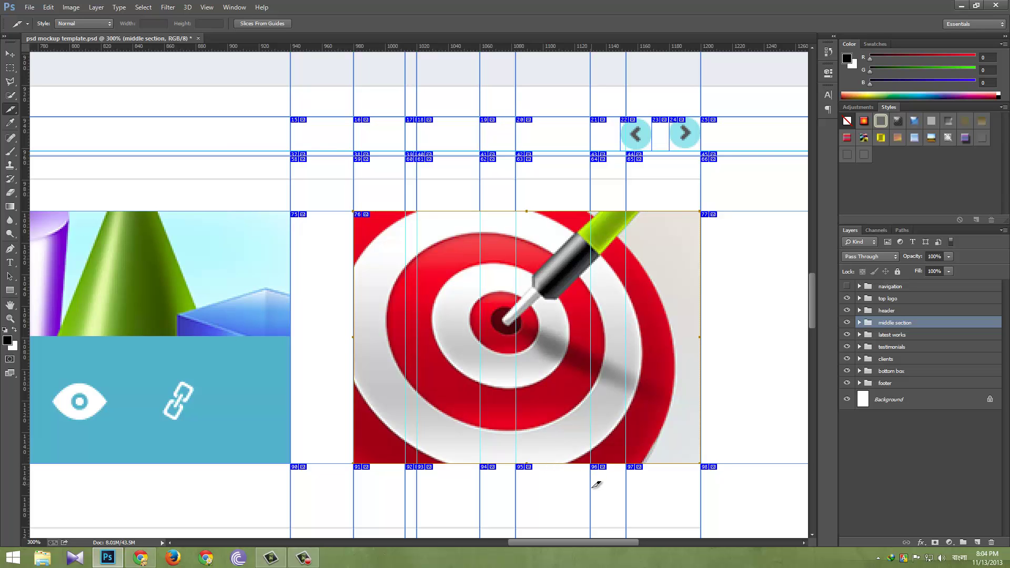
# Draw one slice of about 455 × 200 px across the six logos in the Our Clients section.
pyautogui.hotkey('ctrl', '-')
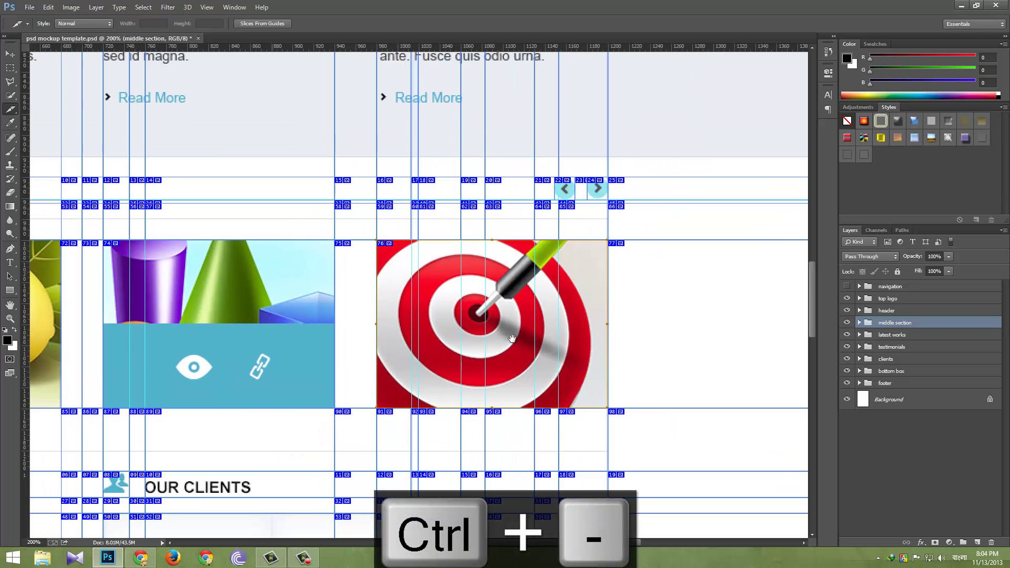
pyautogui.scroll(-4, 512, 337)
pyautogui.hscroll(-8, 511, 337)
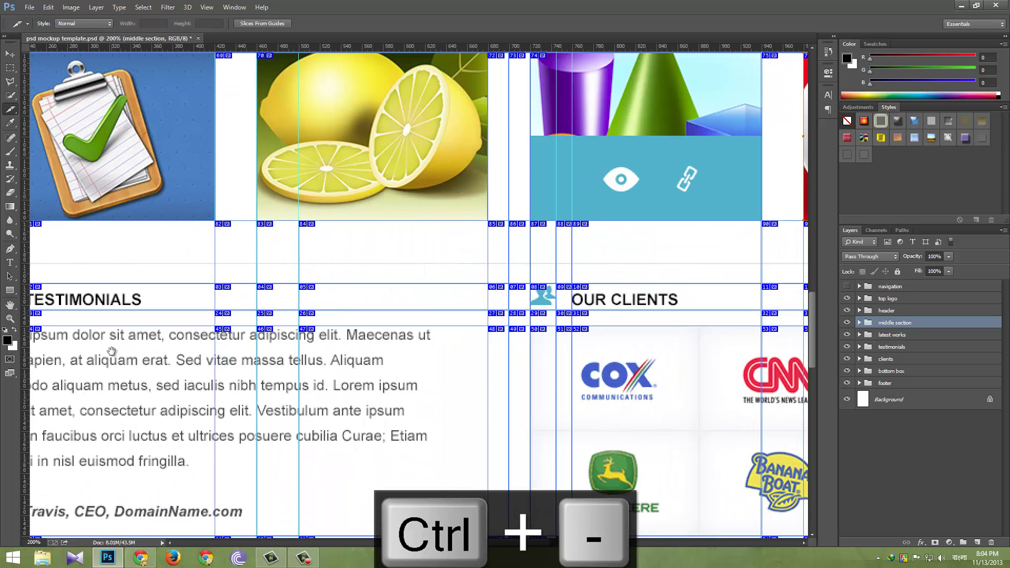
pyautogui.hscroll(-8, 111, 351)
pyautogui.scroll(1, 111, 352)
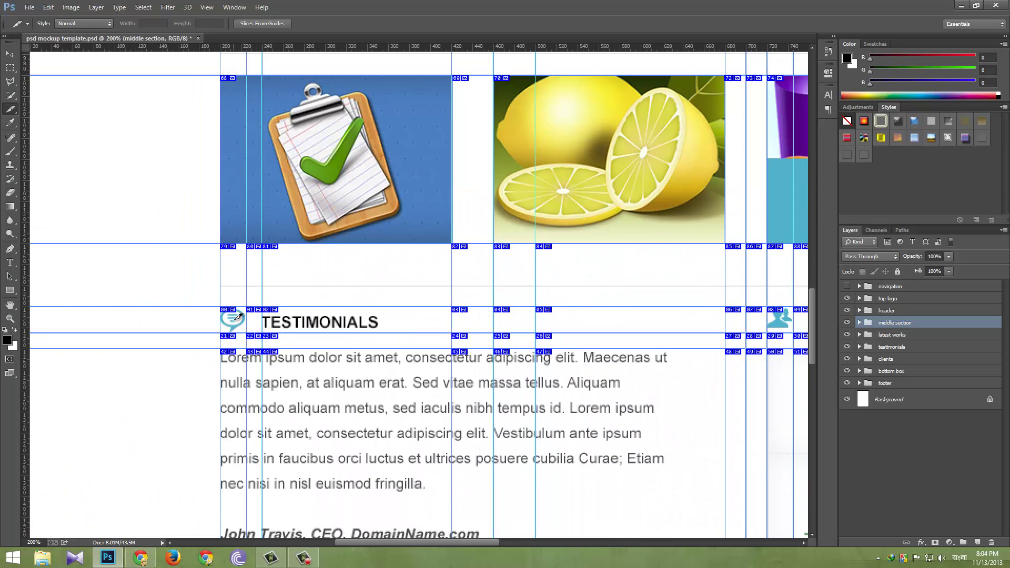
pyautogui.hscroll(15, 600, 403)
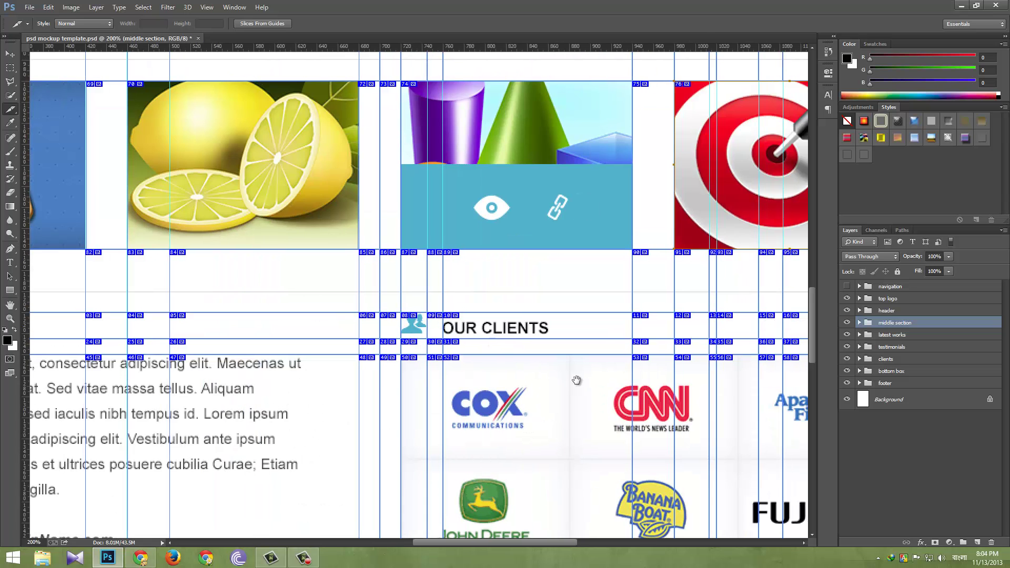
pyautogui.hscroll(6, 552, 395)
pyautogui.scroll(-4, 429, 356)
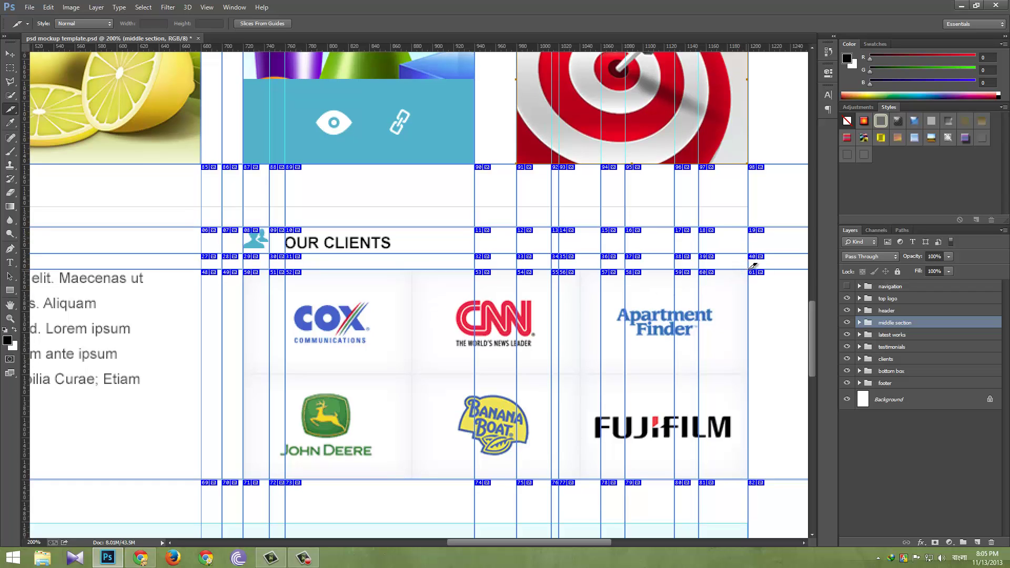
pyautogui.moveTo(749, 269); pyautogui.dragTo(275, 474)
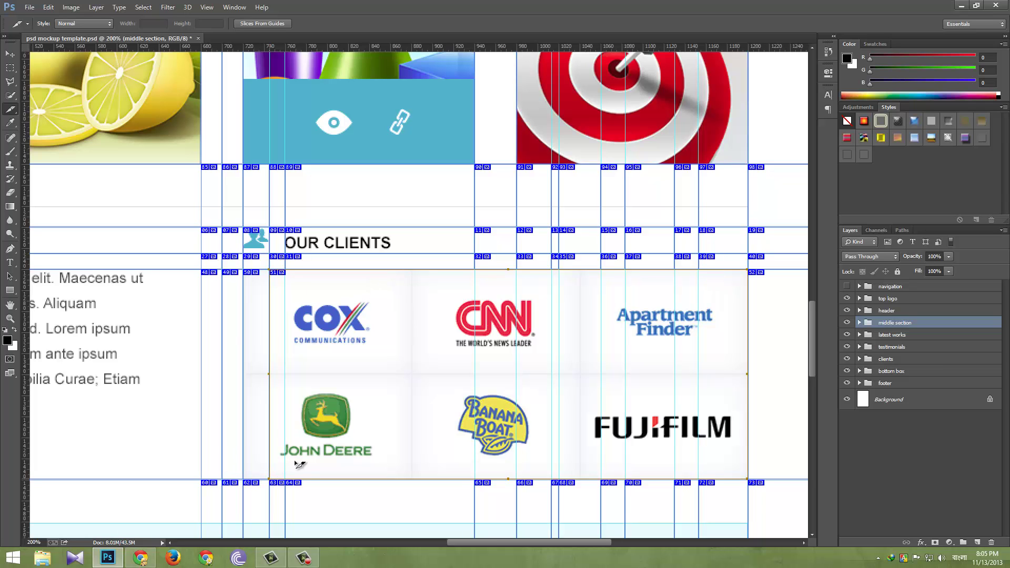
pyautogui.moveTo(401, 266); pyautogui.dragTo(506, 199)
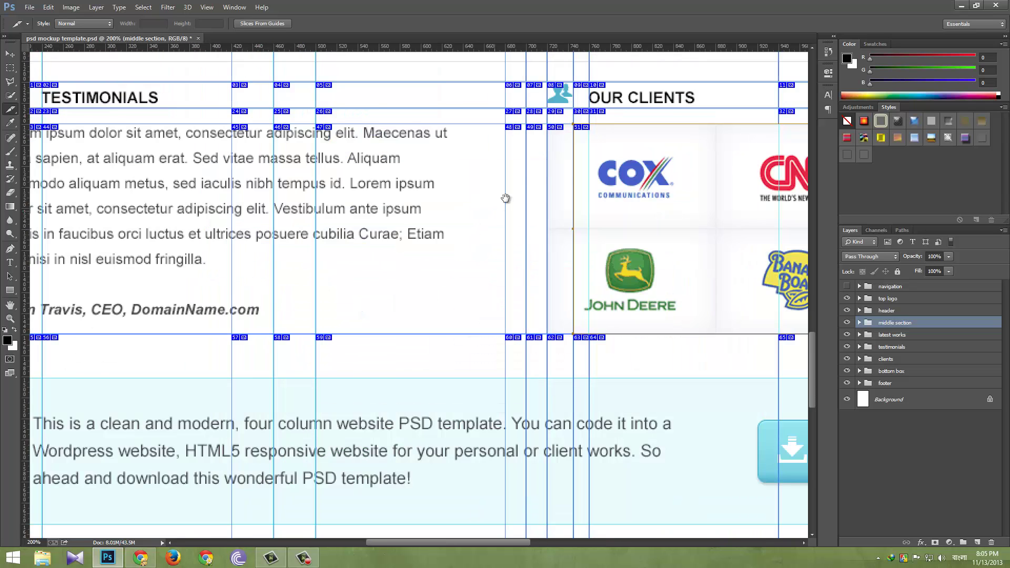
pyautogui.moveTo(589, 433); pyautogui.dragTo(390, 234)
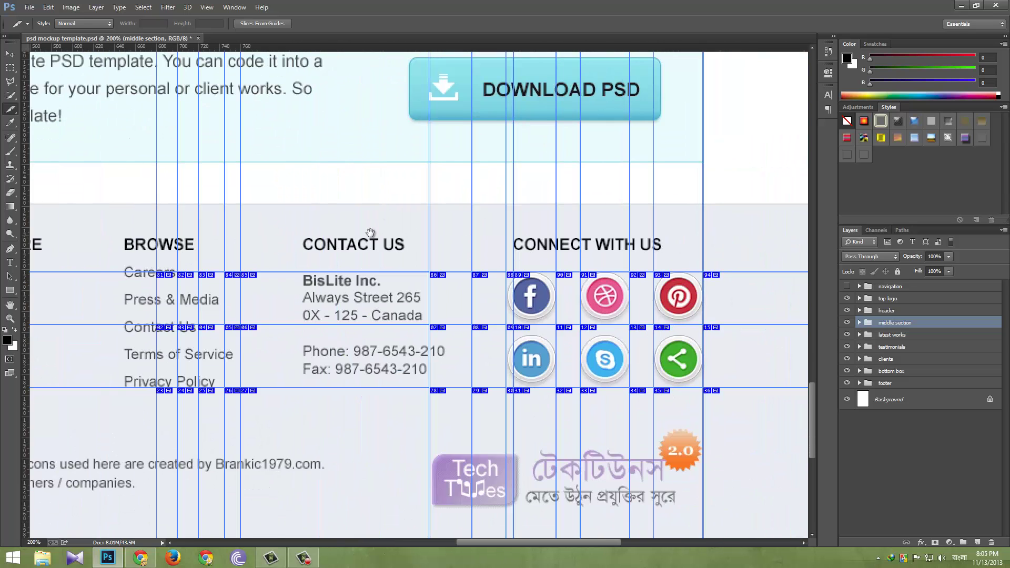
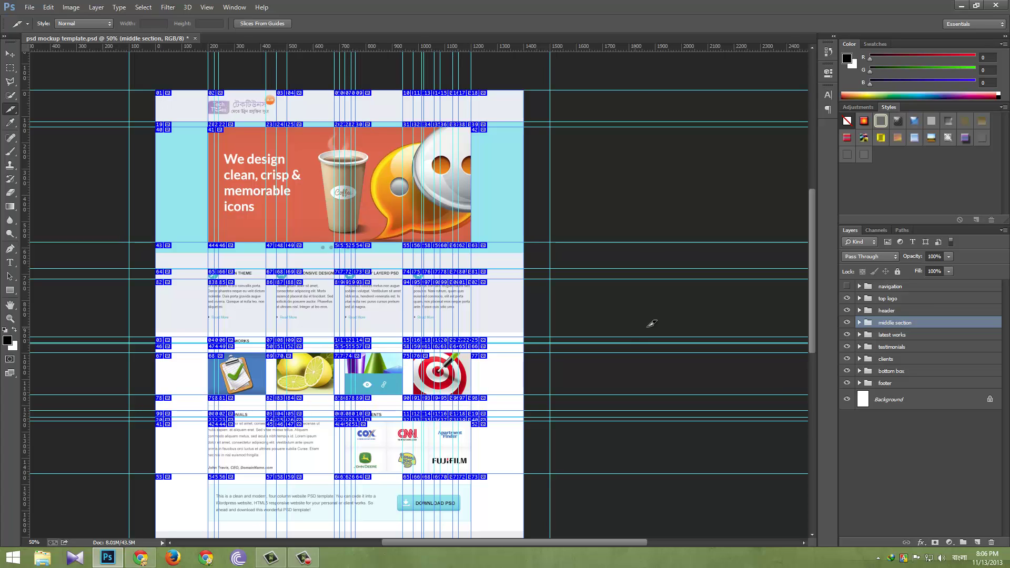
# Deselect the layers and hide the Background layer and the top bg layer of the top logo group.
pyautogui.click(936, 428)
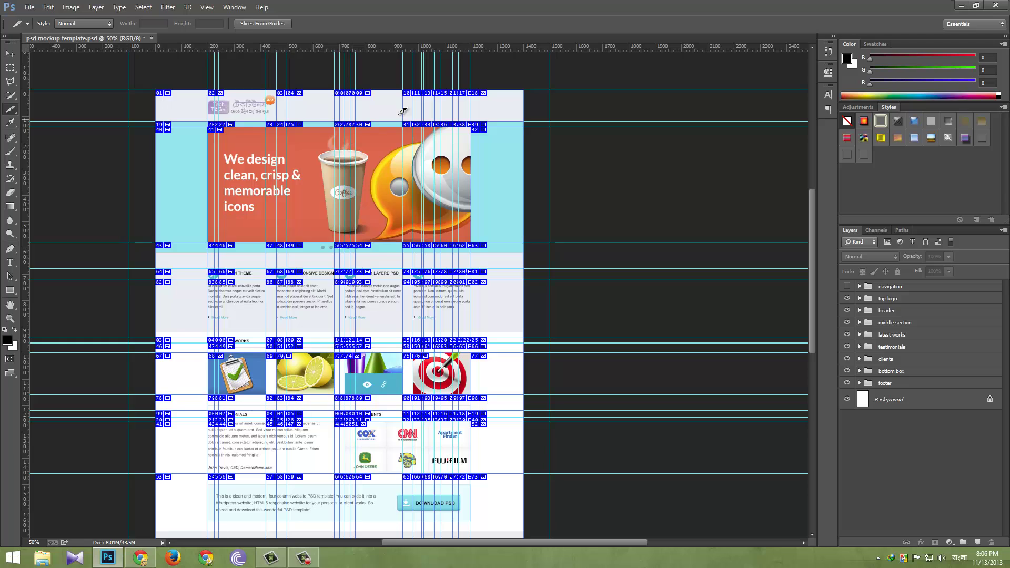
pyautogui.click(847, 400)
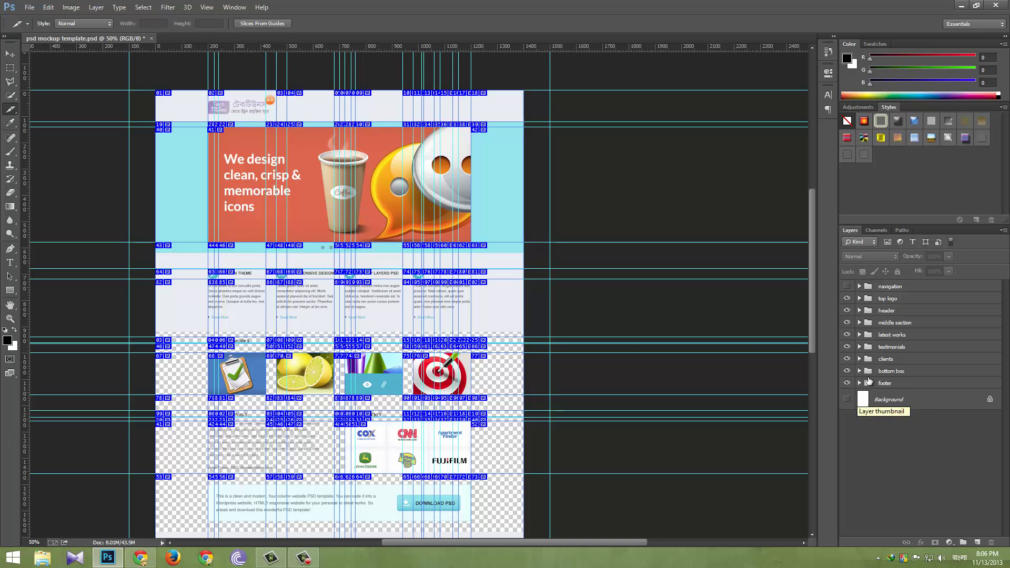
pyautogui.click(859, 299)
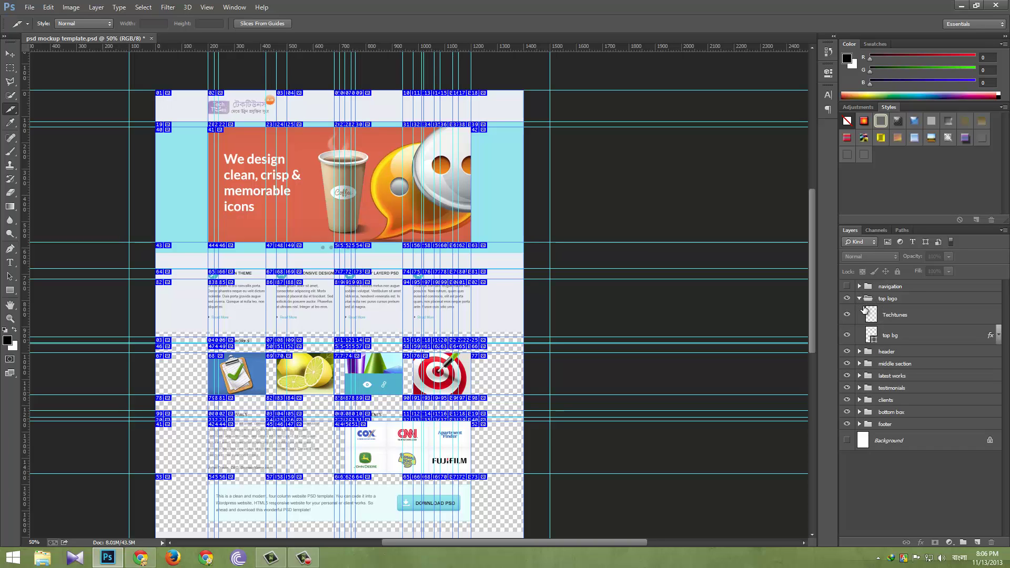
pyautogui.click(847, 335)
pyautogui.click(848, 336)
pyautogui.click(848, 336)
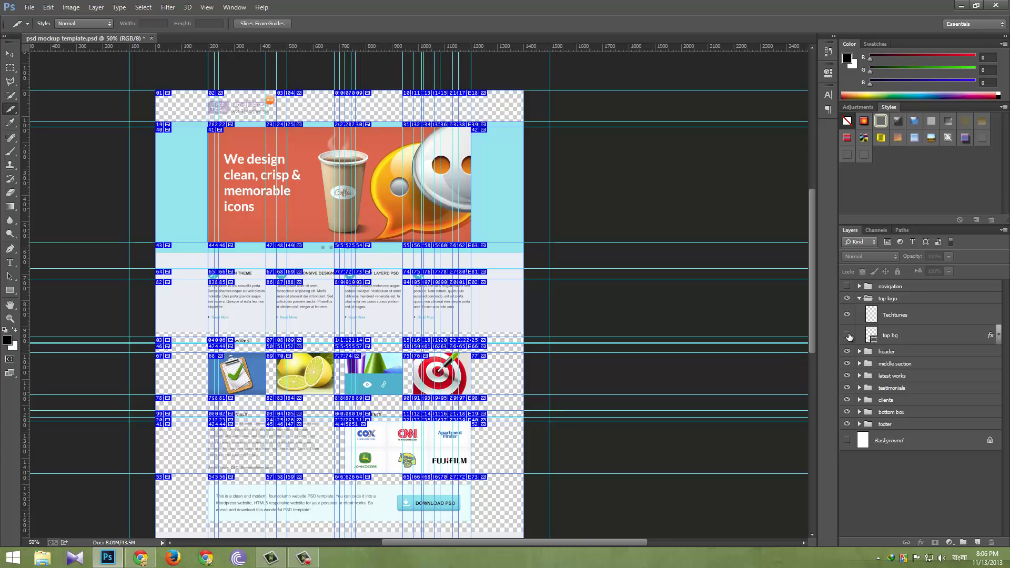
pyautogui.click(860, 298)
# Hide the five btn layers and the full-width blue header bg layer inside the header group.
pyautogui.click(860, 310)
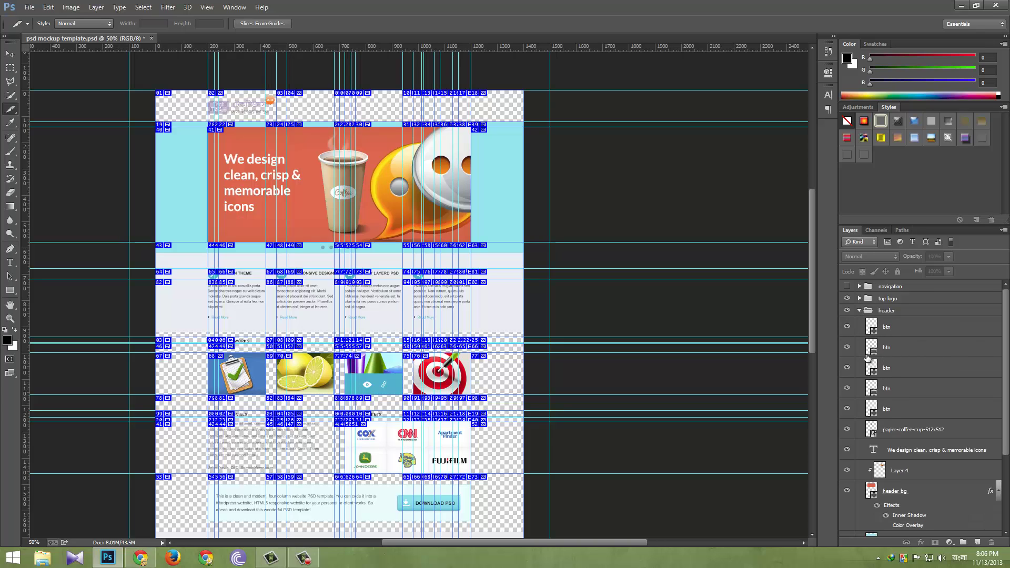
pyautogui.click(847, 326)
pyautogui.click(847, 347)
pyautogui.click(847, 368)
pyautogui.click(847, 389)
pyautogui.click(847, 408)
pyautogui.scroll(-3, 846, 431)
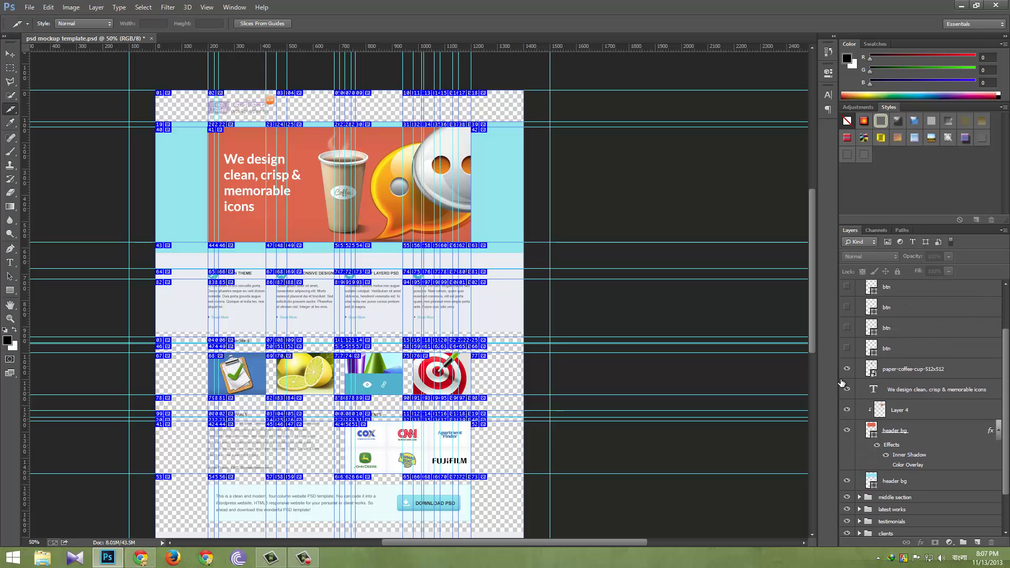
pyautogui.scroll(-1, 845, 463)
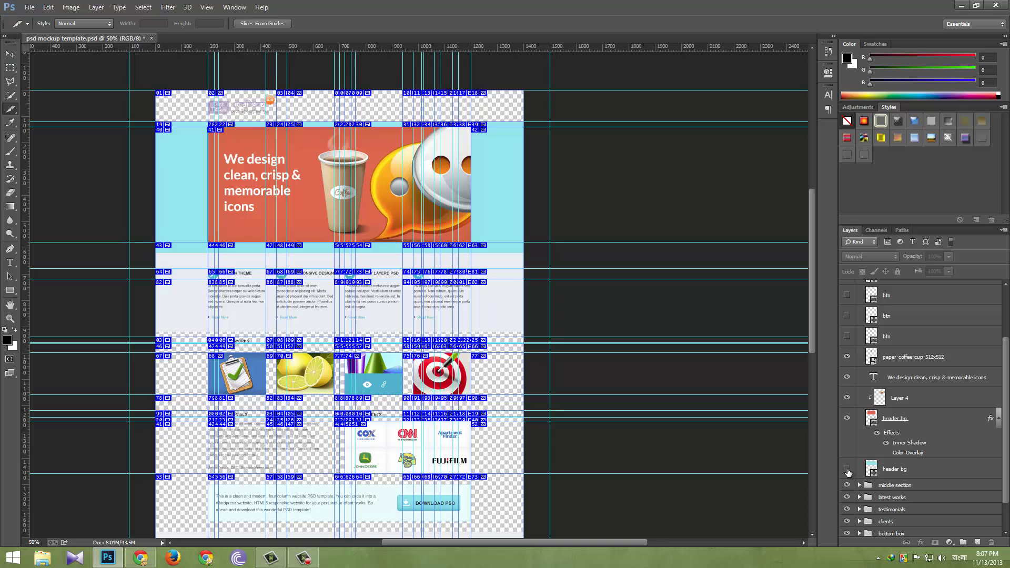
pyautogui.click(847, 469)
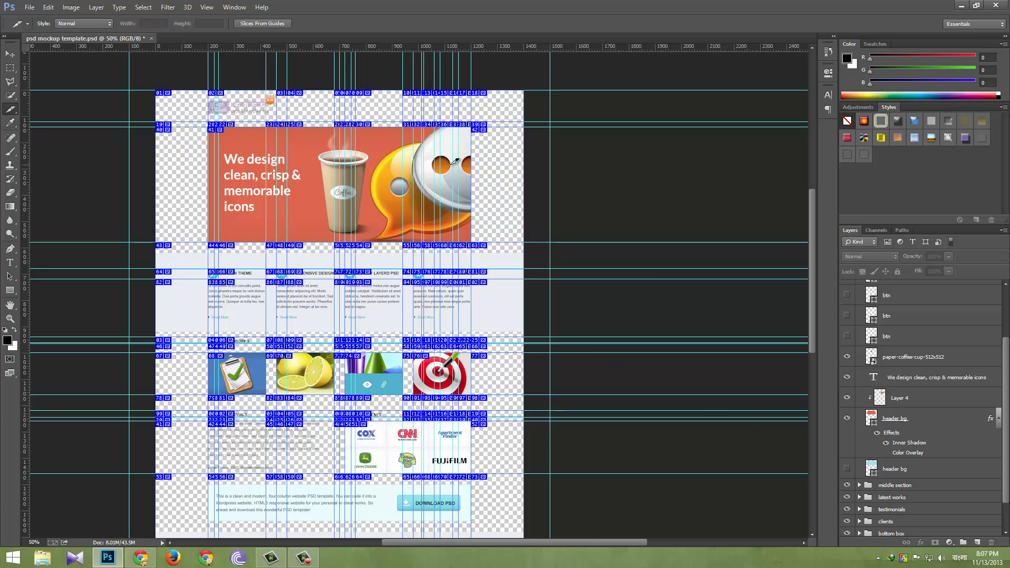
pyautogui.scroll(4, 867, 313)
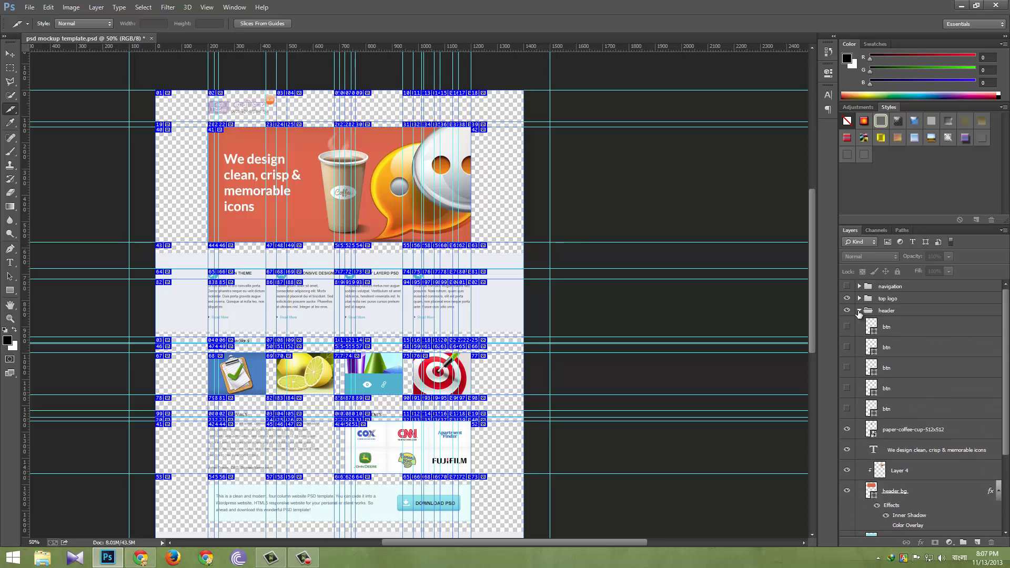
pyautogui.click(860, 311)
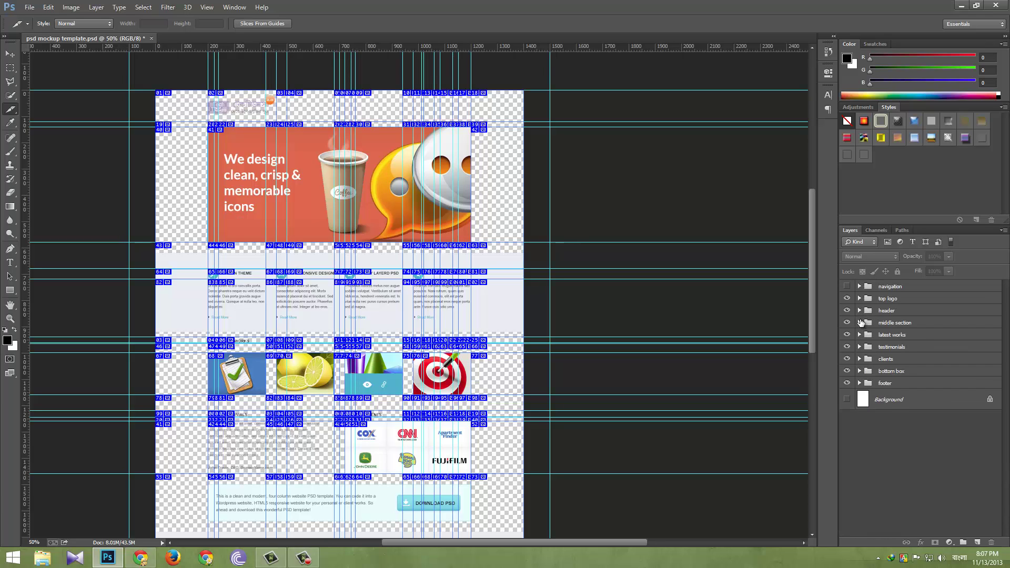
# Hide the middle bg layer inside the middle section group.
pyautogui.click(860, 322)
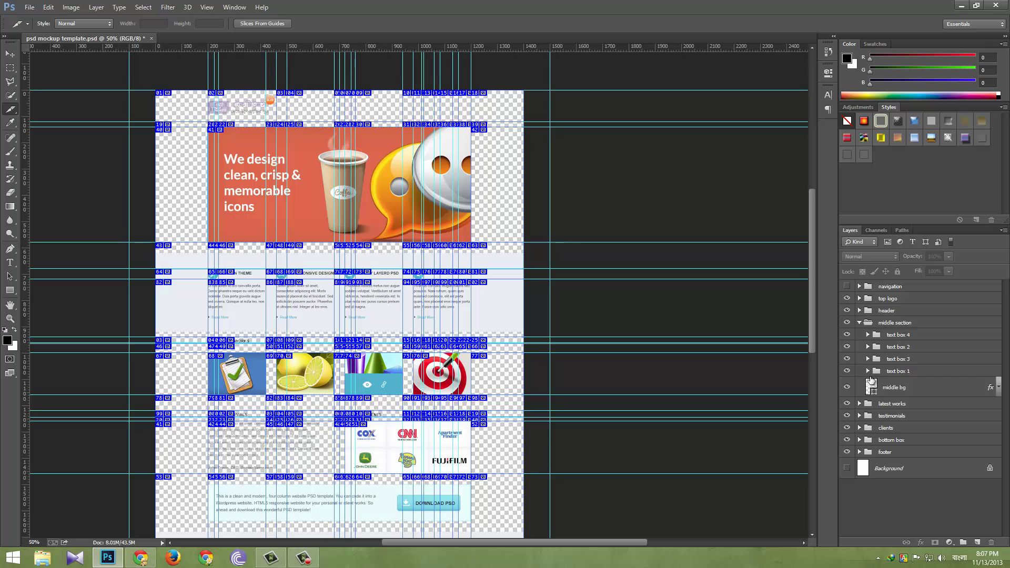
pyautogui.click(847, 388)
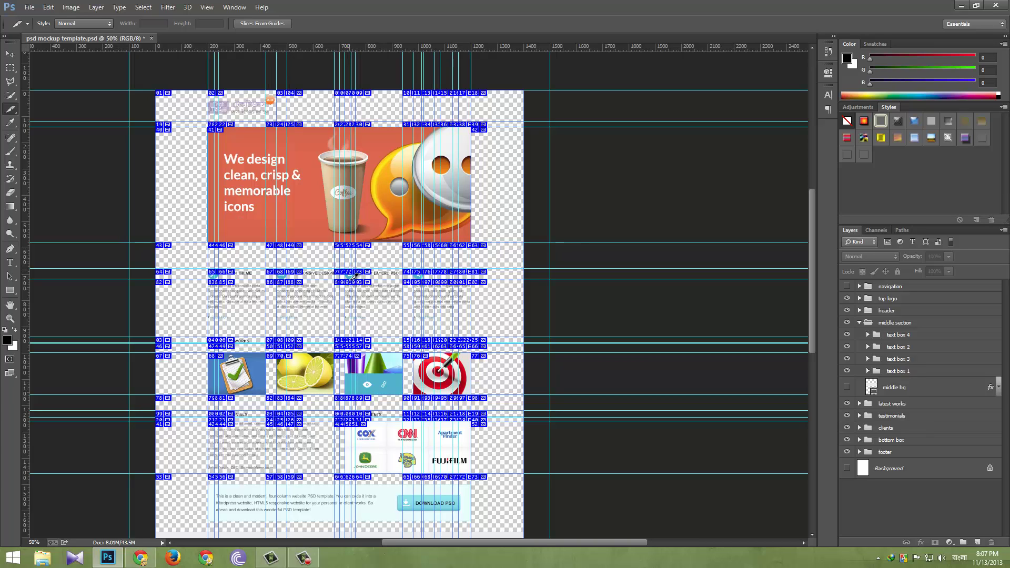
pyautogui.click(860, 323)
pyautogui.click(859, 334)
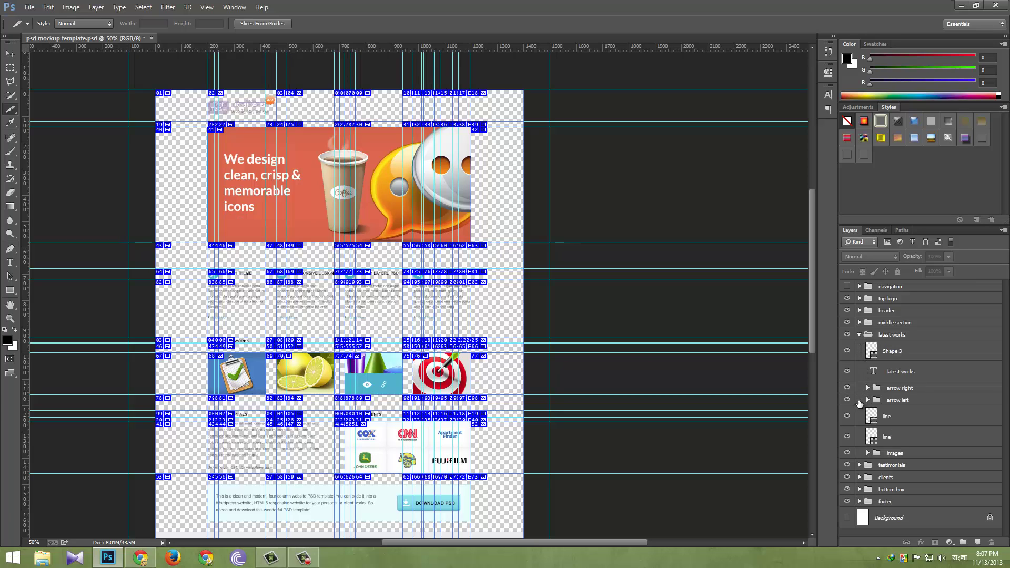
pyautogui.scroll(-3, 860, 403)
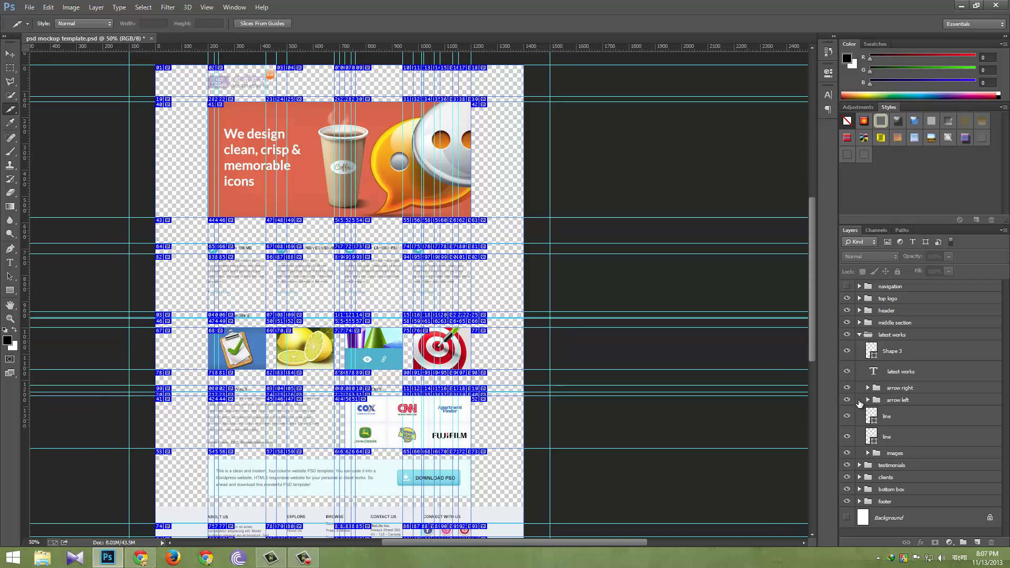
pyautogui.scroll(-1, 859, 404)
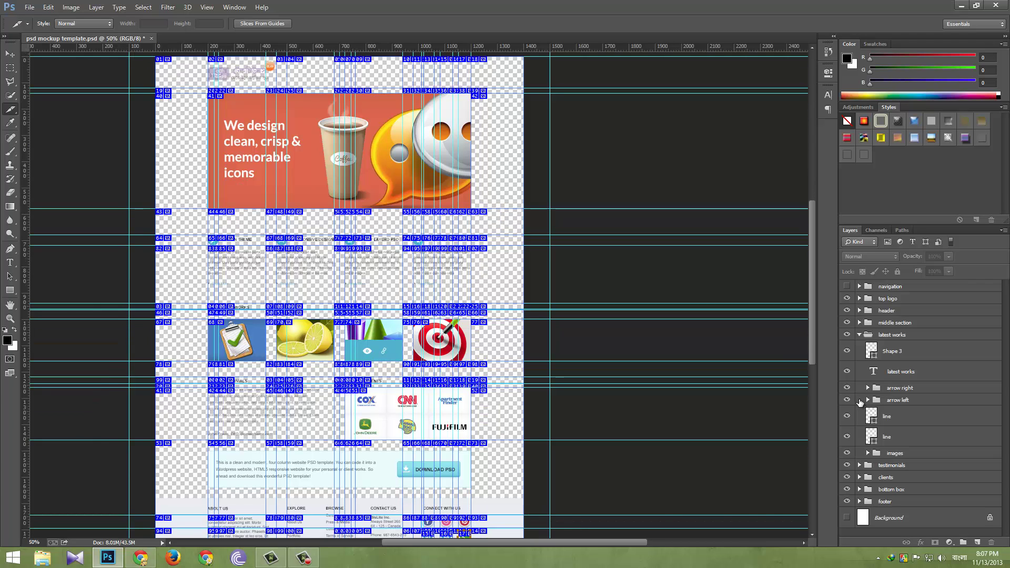
pyautogui.click(860, 336)
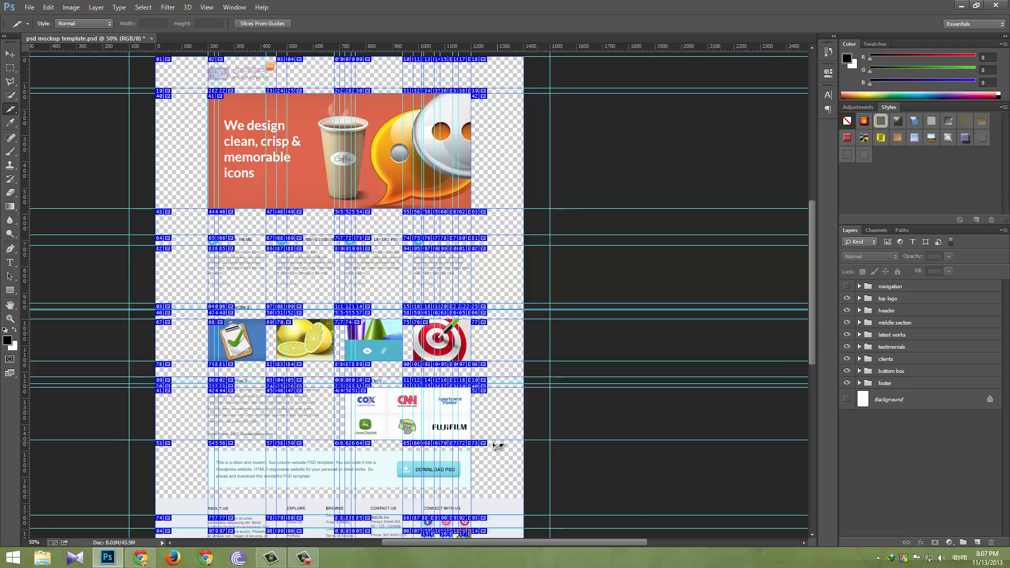
# Redraw the slice across the six logos in the Our Clients section and fit its edges to the logo block.
pyautogui.hotkey('ctrl', '=')
pyautogui.hotkey('ctrl', '=')
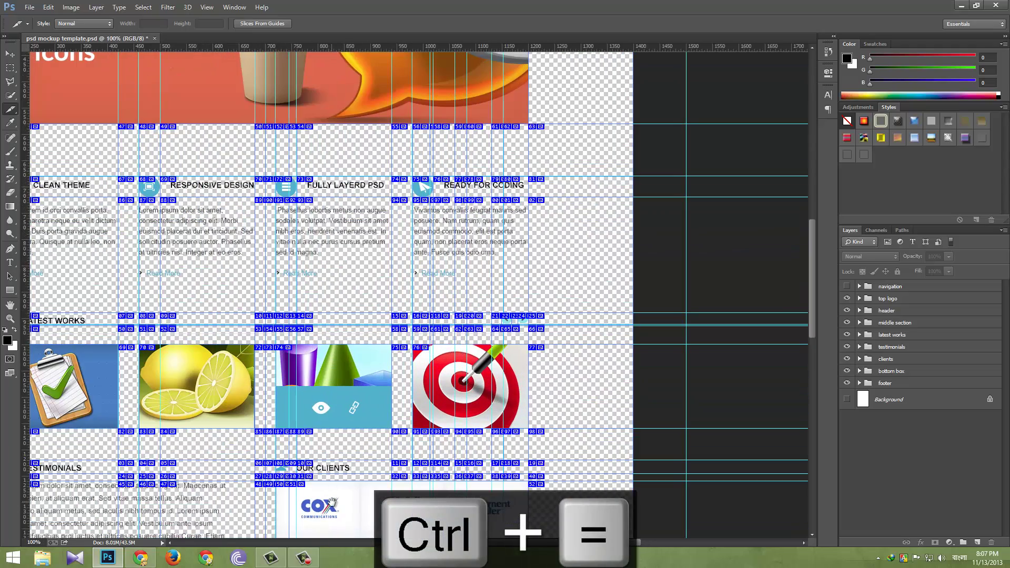
pyautogui.moveTo(348, 455); pyautogui.dragTo(352, 306)
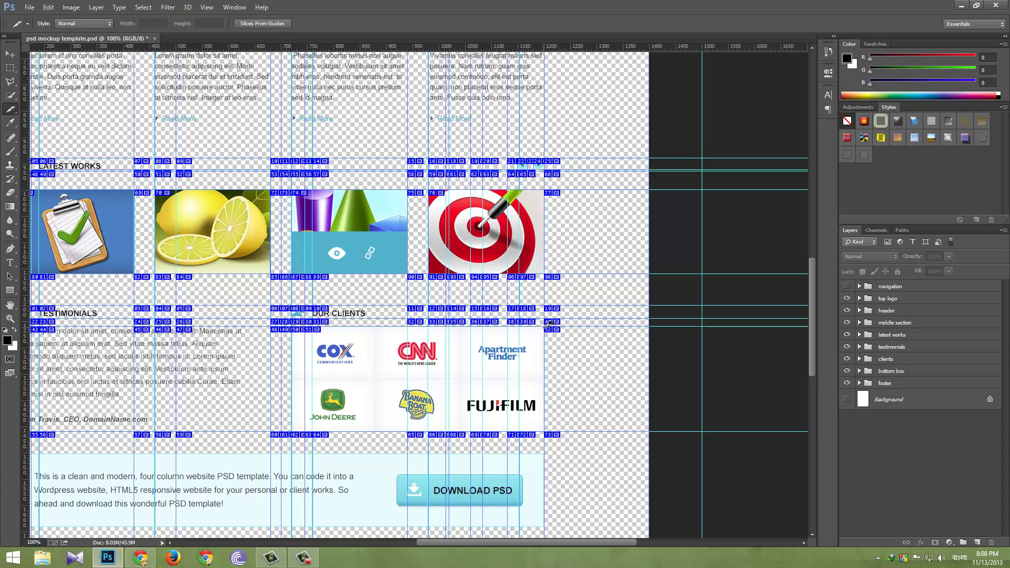
pyautogui.moveTo(544, 330); pyautogui.dragTo(295, 429)
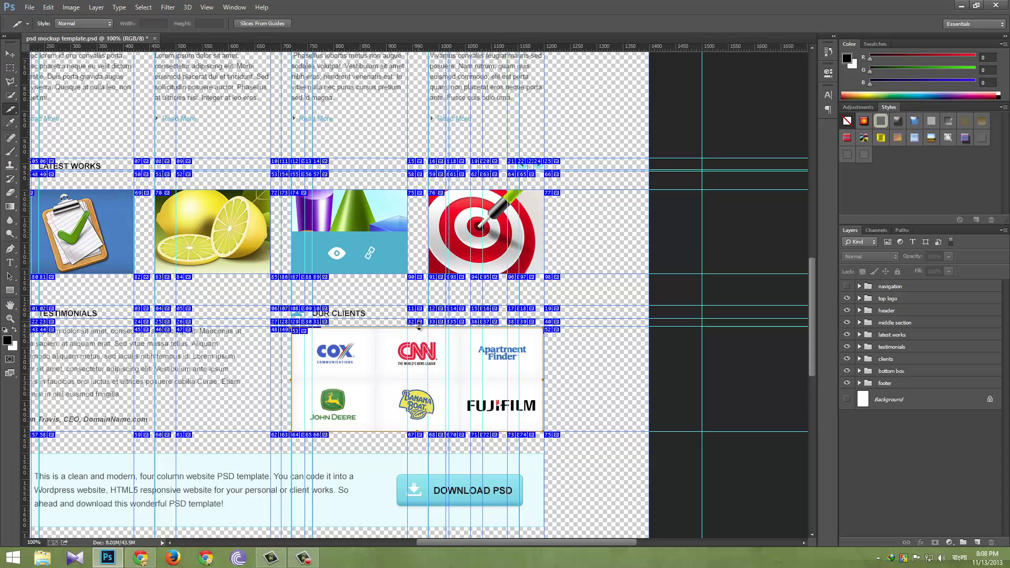
pyautogui.moveTo(417, 329); pyautogui.dragTo(419, 327)
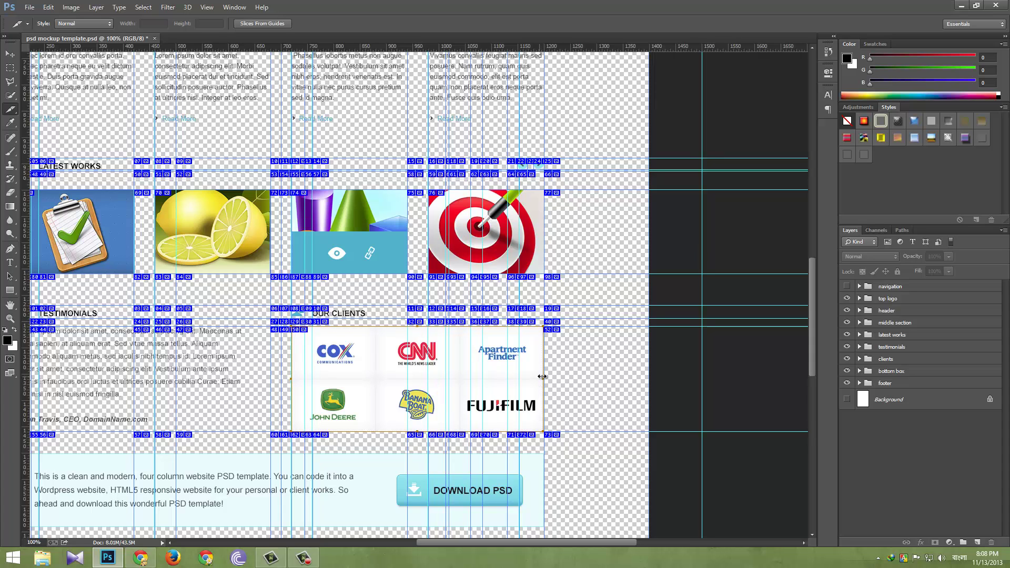
pyautogui.moveTo(544, 377); pyautogui.dragTo(546, 377)
pyautogui.moveTo(542, 378); pyautogui.dragTo(544, 379)
# Hide the bottom box group and the footer group's Techtunes logo, copyright text, About us text and footer bg layers.
pyautogui.moveTo(608, 384); pyautogui.dragTo(689, 266)
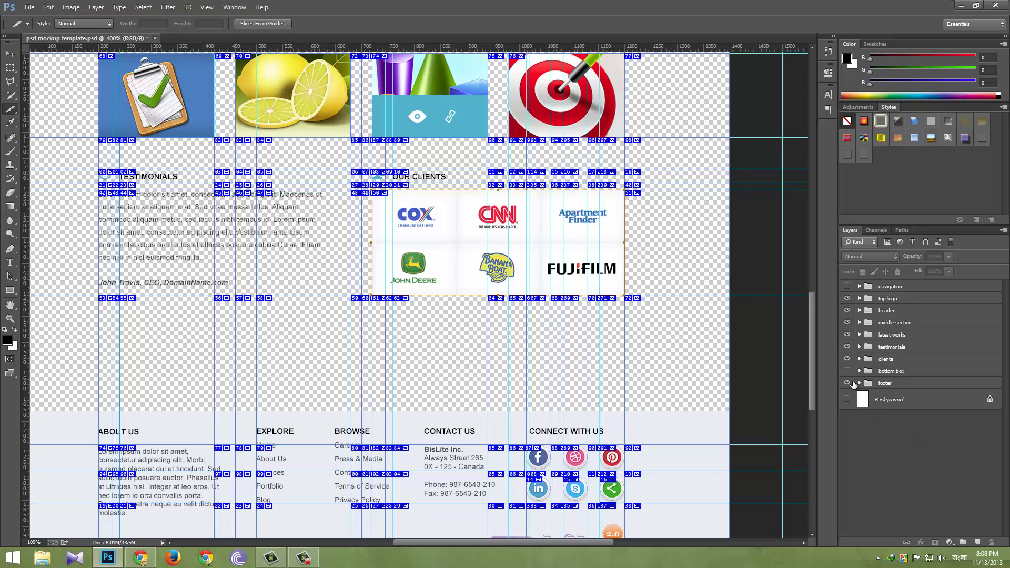
pyautogui.click(860, 383)
pyautogui.scroll(-2, 850, 374)
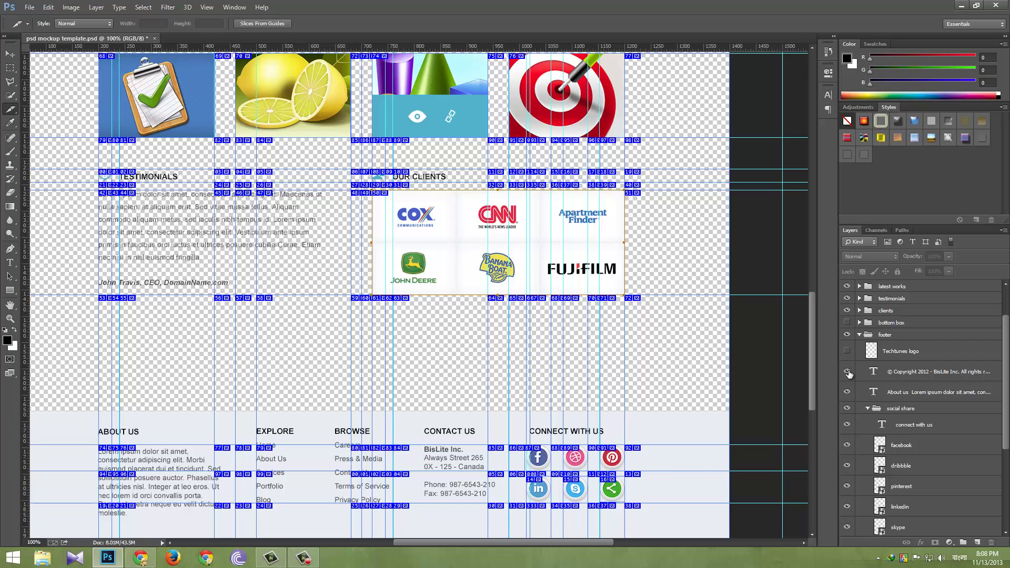
pyautogui.moveTo(848, 372); pyautogui.dragTo(847, 397)
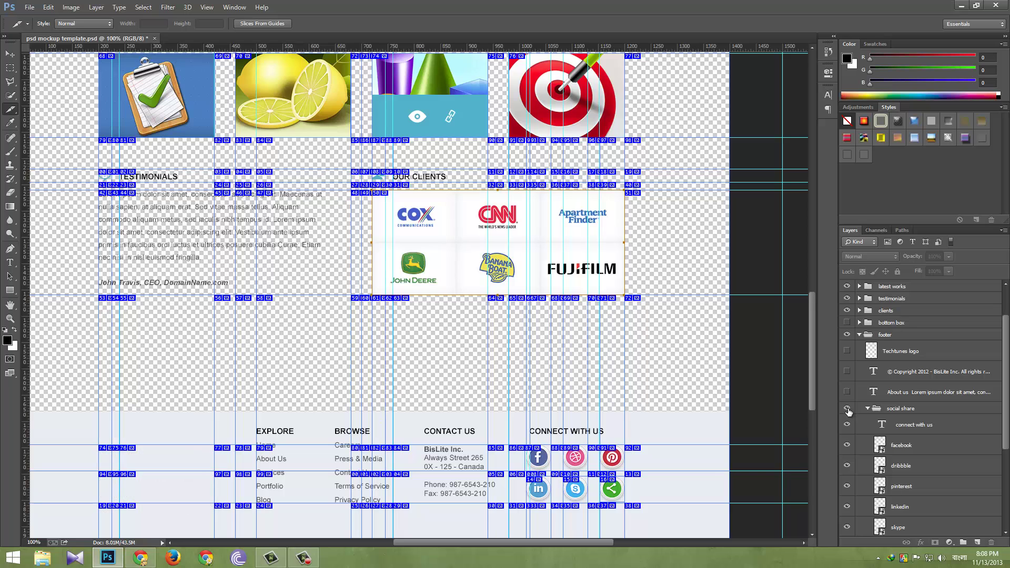
pyautogui.scroll(-6, 849, 421)
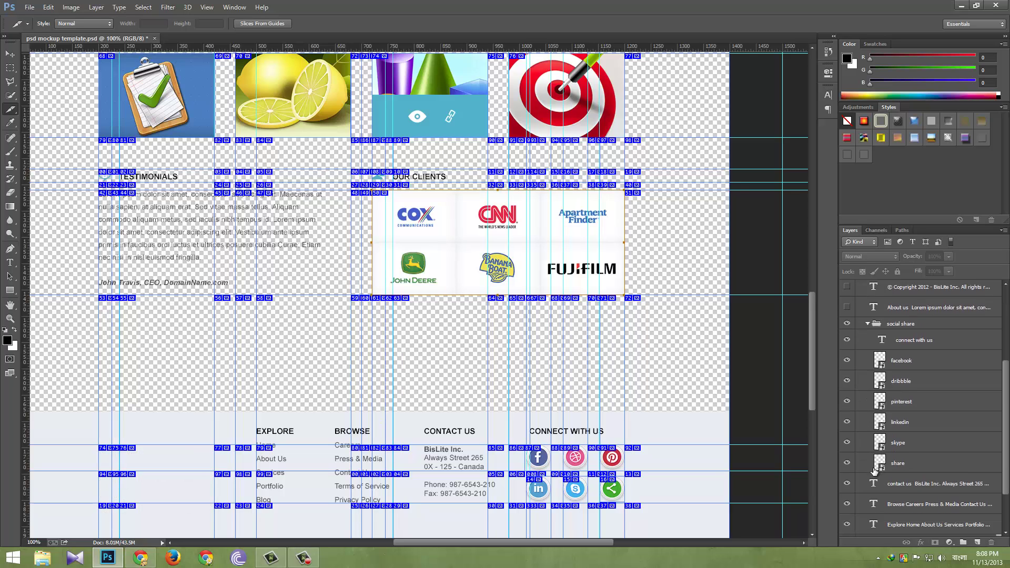
pyautogui.click(847, 486)
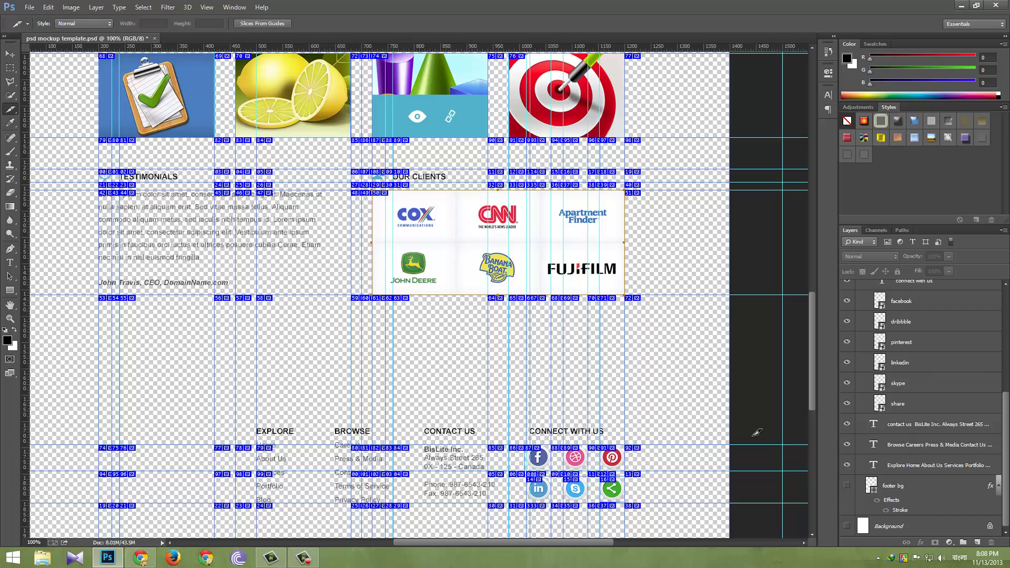
# In Save for Web, select all slices of the page and set their format to PNG-24.
pyautogui.hotkey('ctrl', '-')
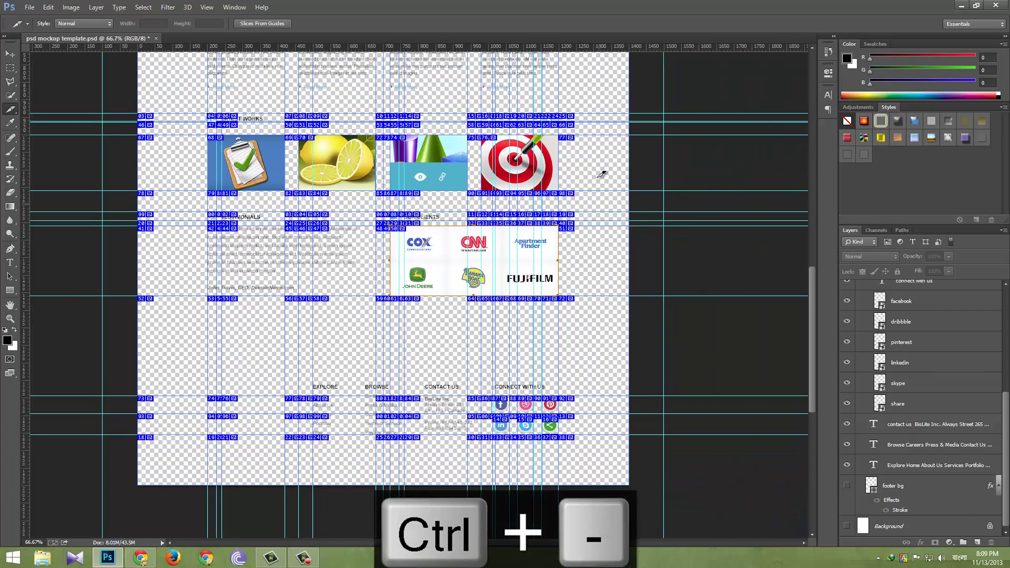
pyautogui.moveTo(593, 210); pyautogui.dragTo(582, 487)
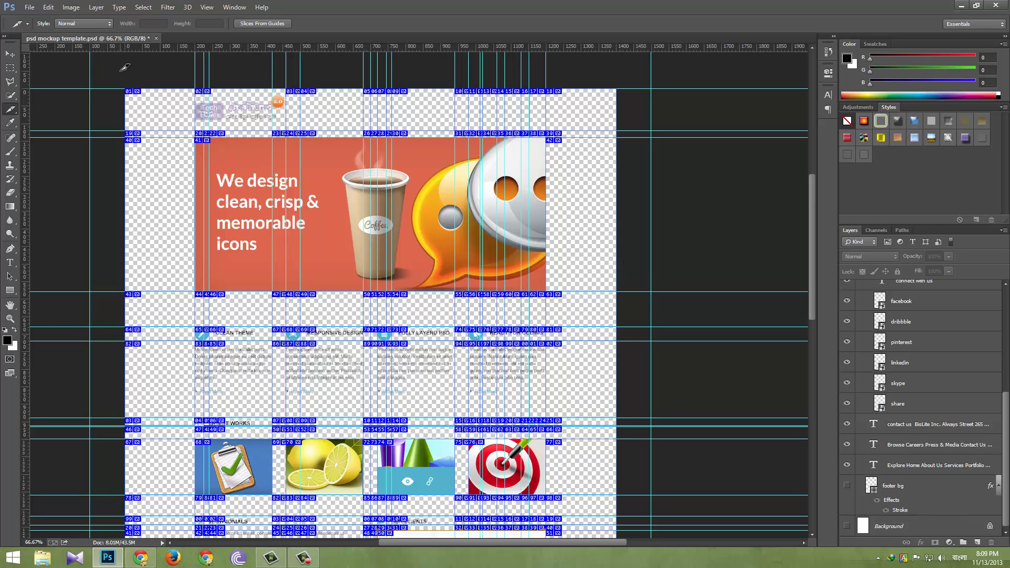
pyautogui.click(29, 8)
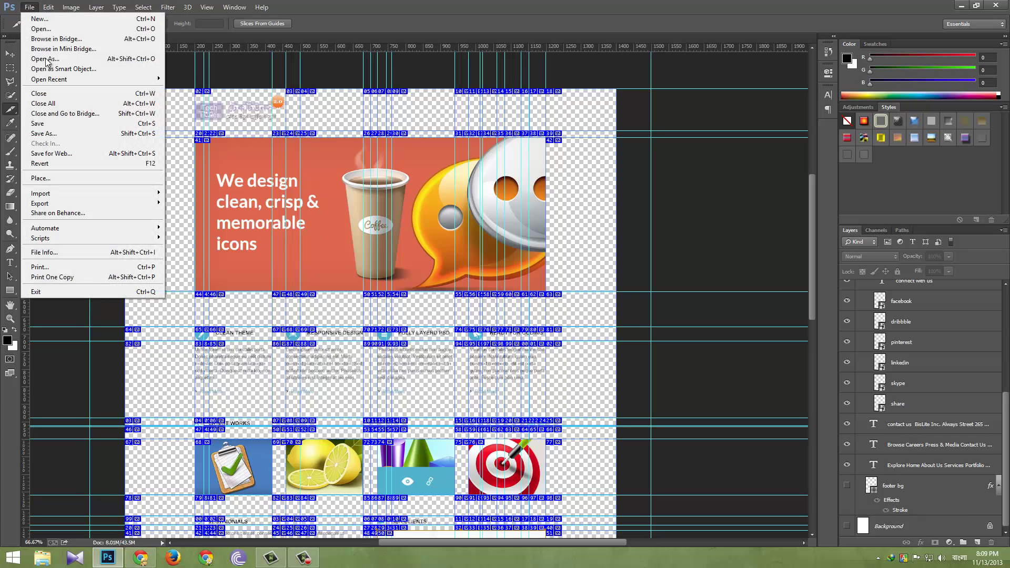
pyautogui.click(80, 154)
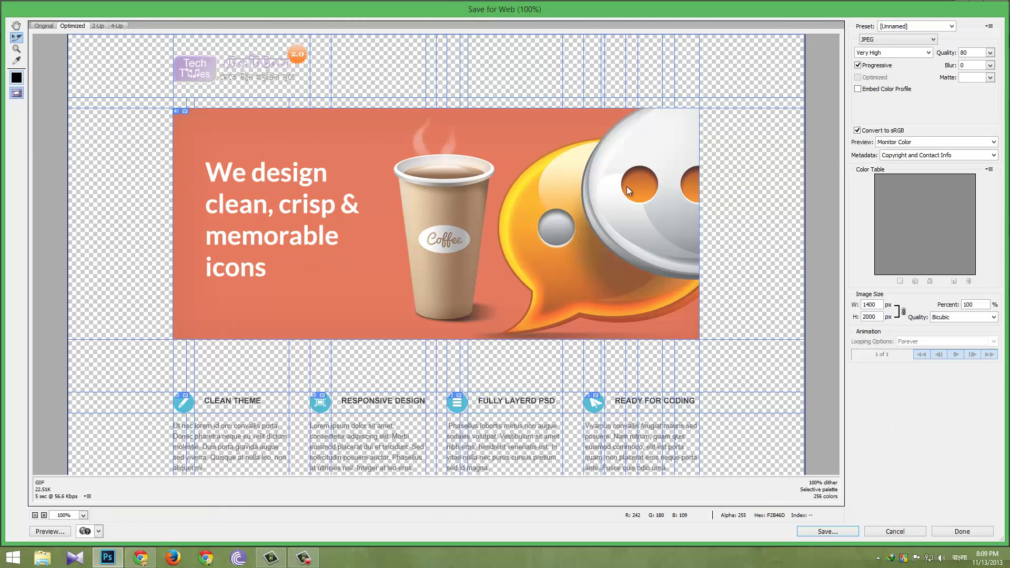
pyautogui.hotkey('ctrl', '-')
pyautogui.hotkey('ctrl', '-')
pyautogui.hotkey('ctrl', '-')
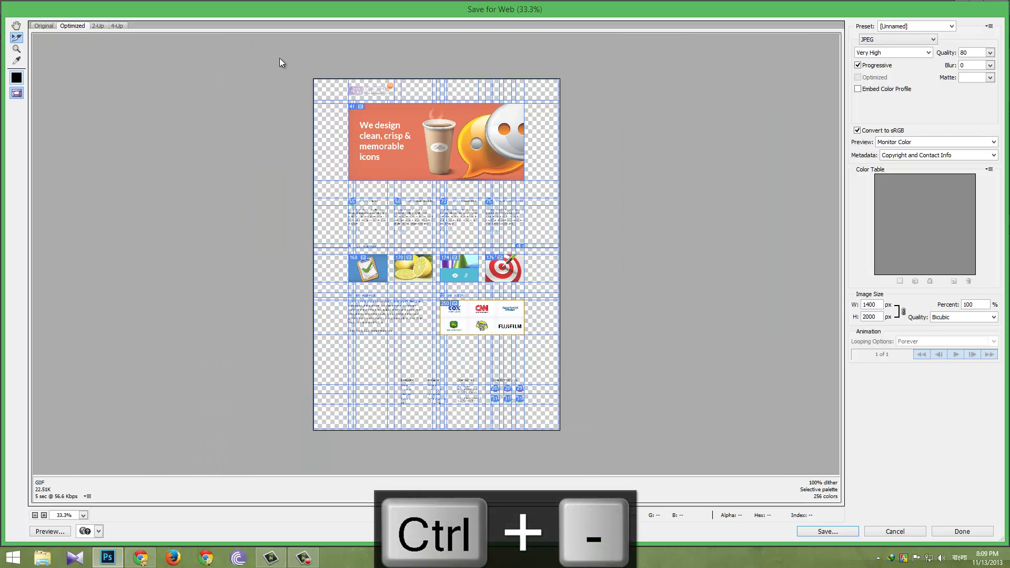
pyautogui.moveTo(293, 90); pyautogui.dragTo(605, 443)
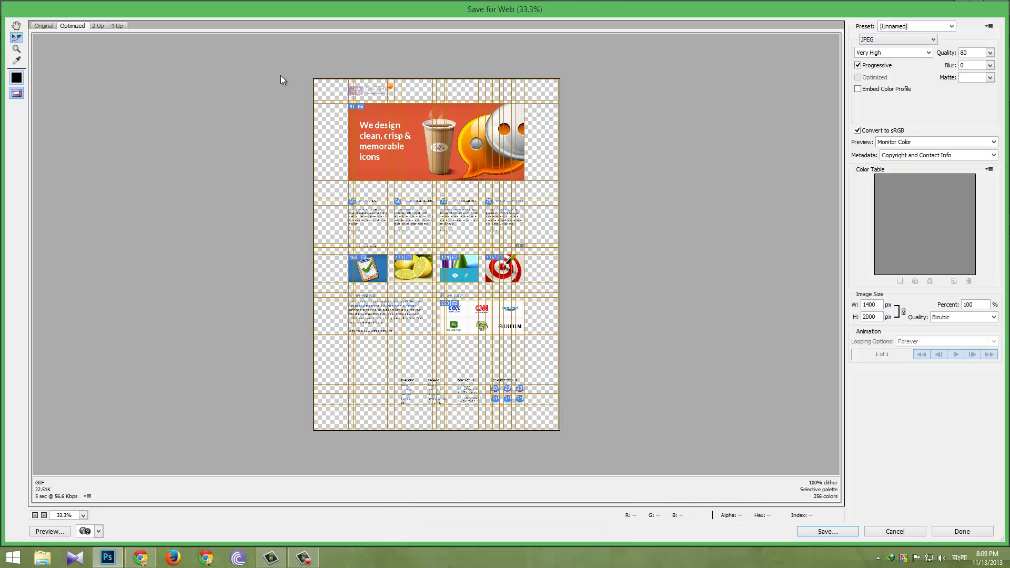
pyautogui.click(933, 41)
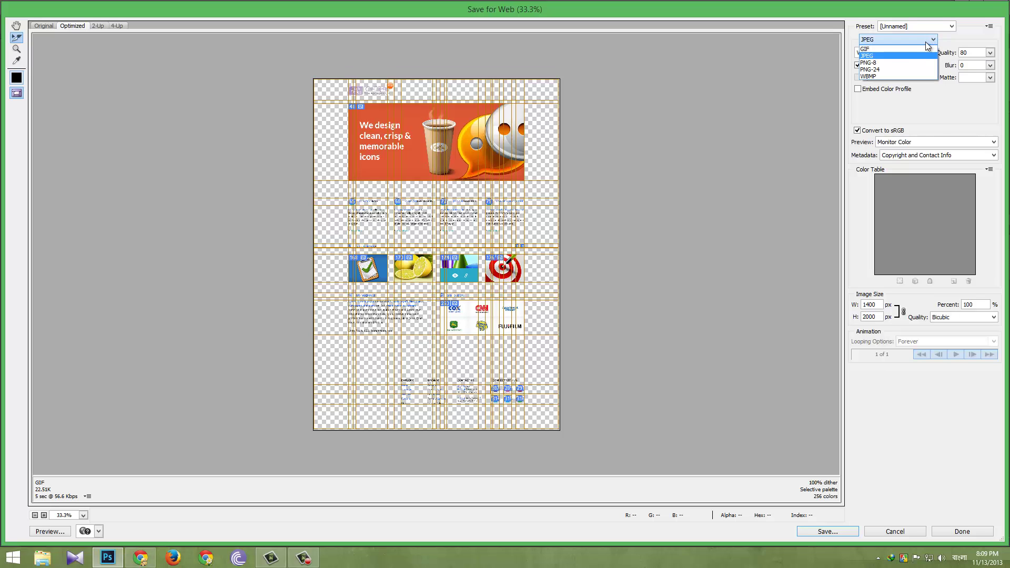
pyautogui.click(881, 68)
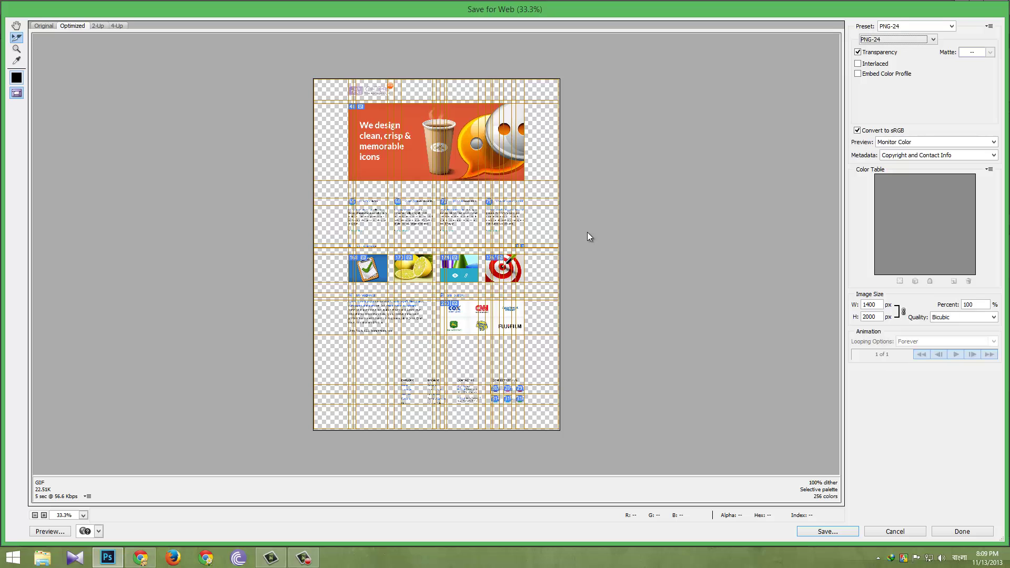
# Start saving the slices into New folder inside the desktop's Snagit folder and delete the old images folder there.
pyautogui.click(822, 532)
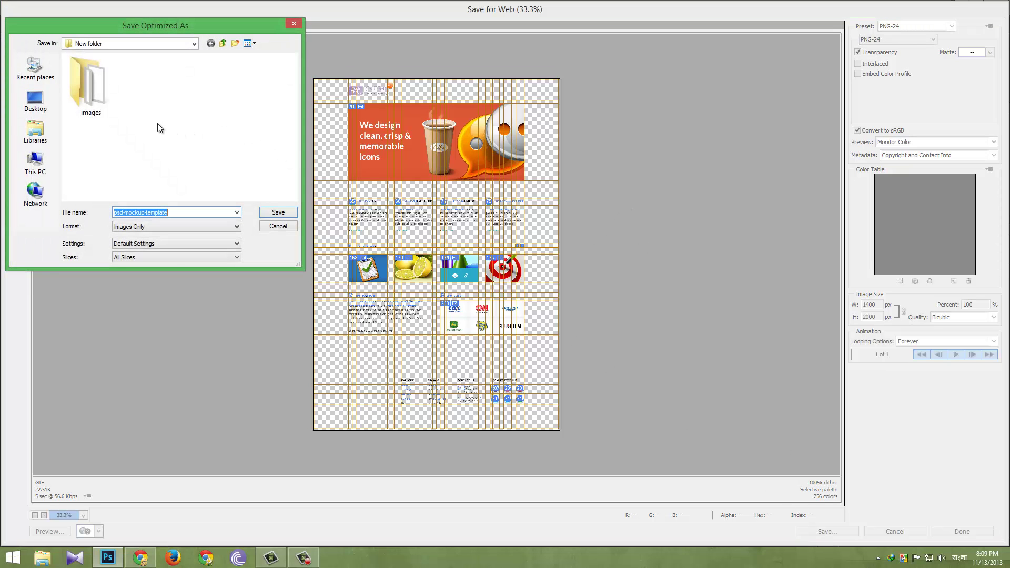
pyautogui.click(32, 105)
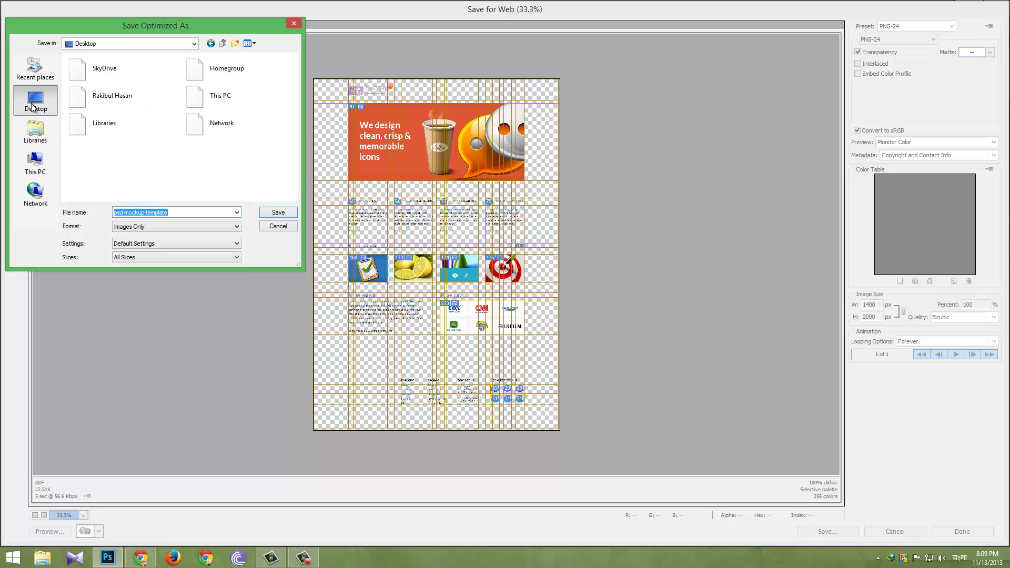
pyautogui.click(212, 157)
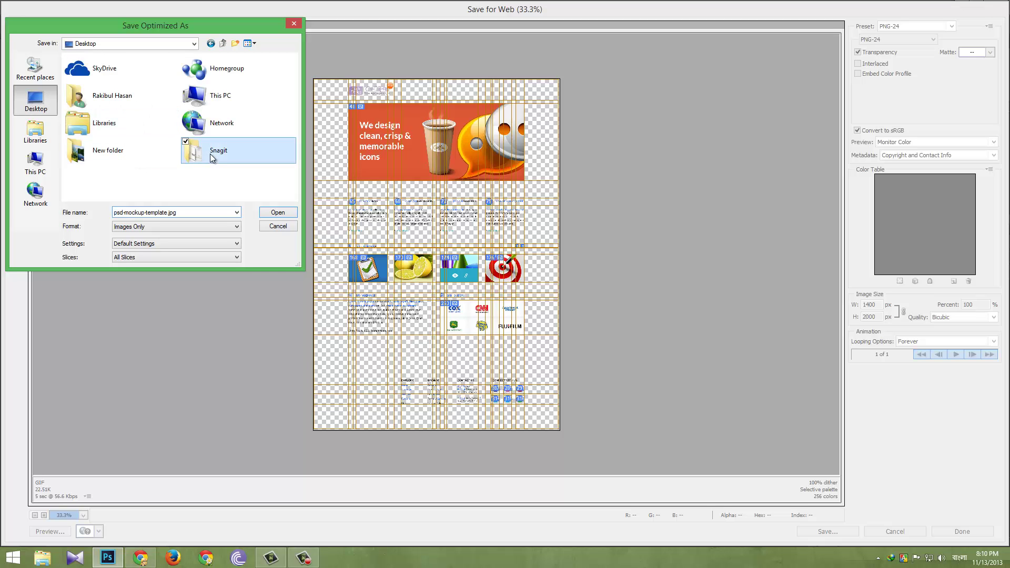
pyautogui.doubleClick(212, 157)
pyautogui.doubleClick(100, 102)
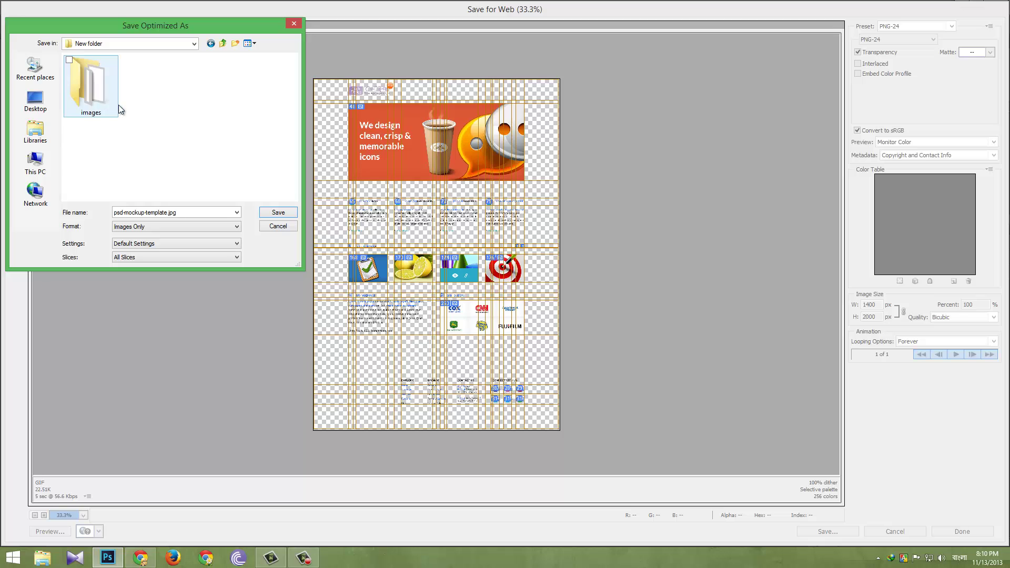
pyautogui.click(118, 105)
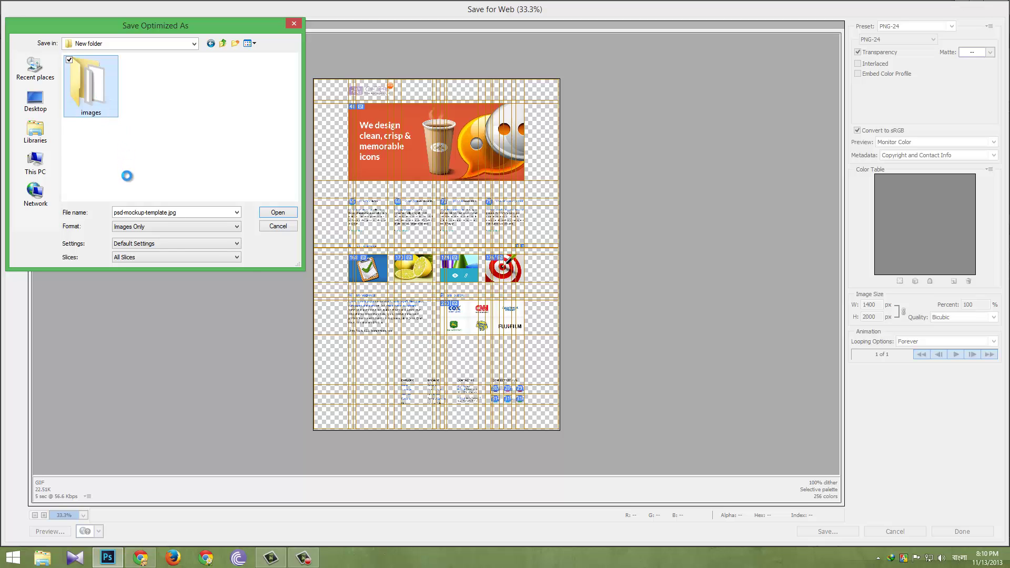
pyautogui.rightClick(102, 96)
pyautogui.click(139, 329)
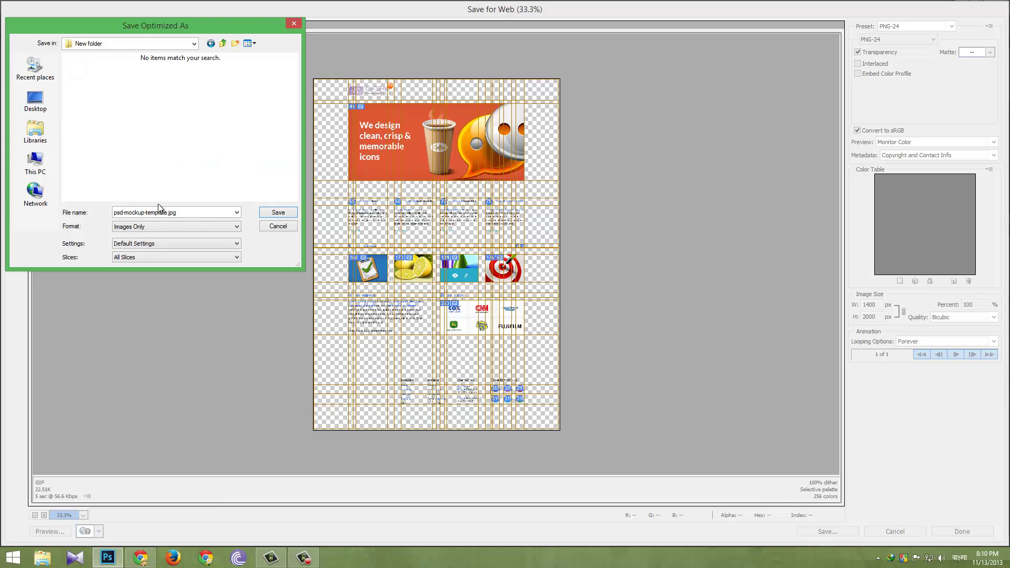
# Name the export "image" and save all slices as images only.
pyautogui.doubleClick(195, 211)
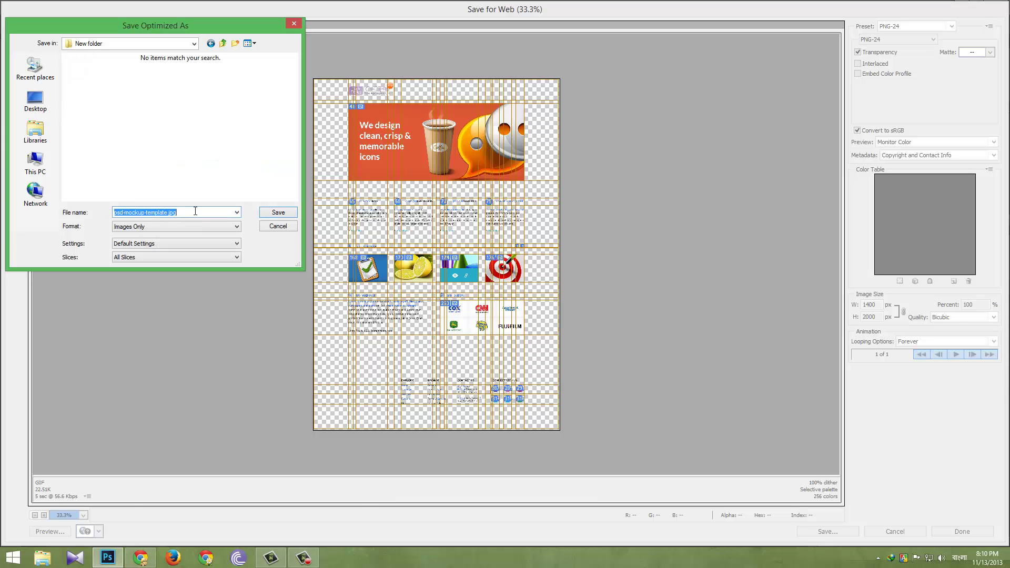
pyautogui.write('image')
pyautogui.click(273, 213)
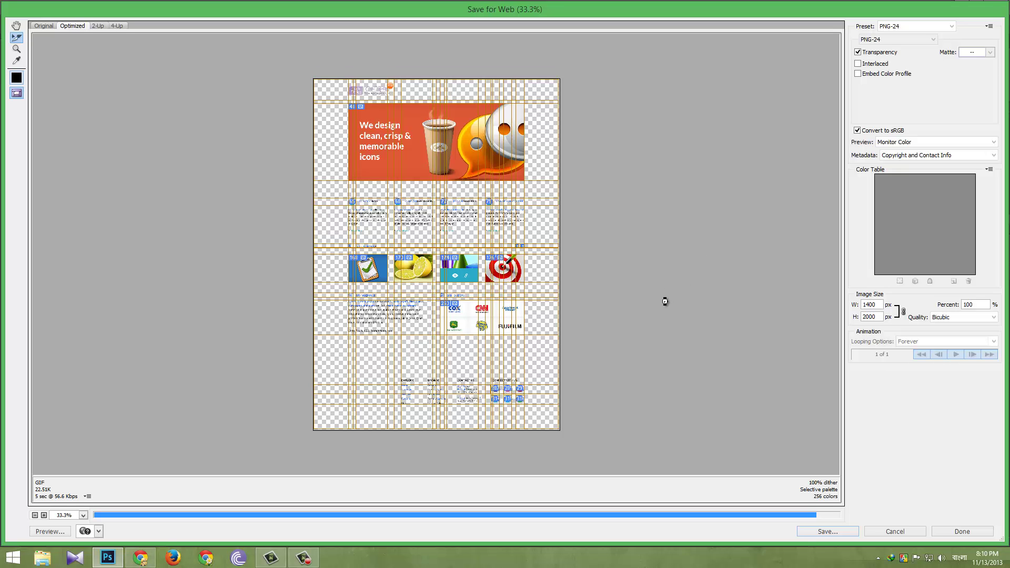
pyautogui.press('Escape')
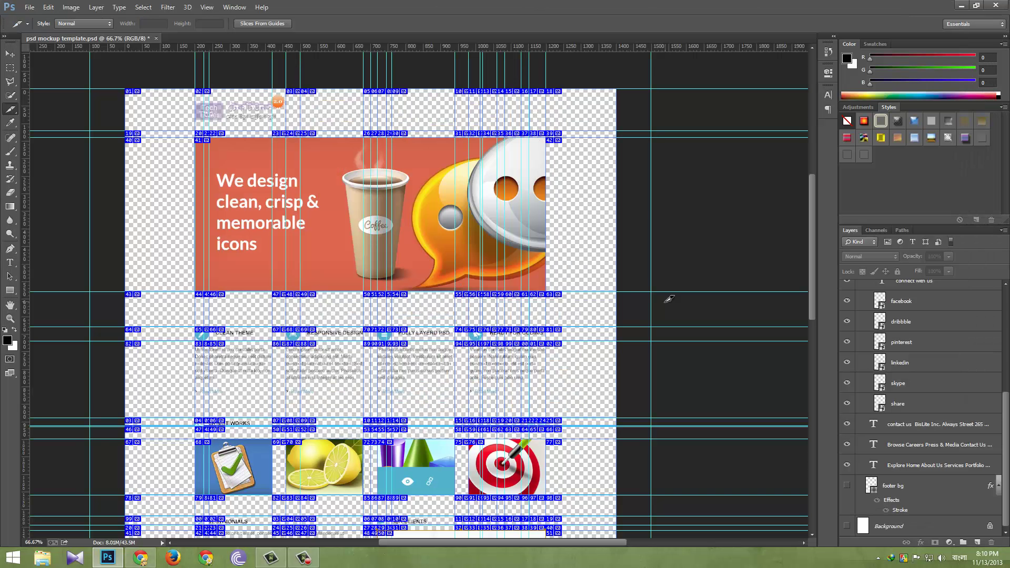
# In File Explorer, open Desktop > Snagit > New folder > images and look through the exported slice images.
pyautogui.click(43, 560)
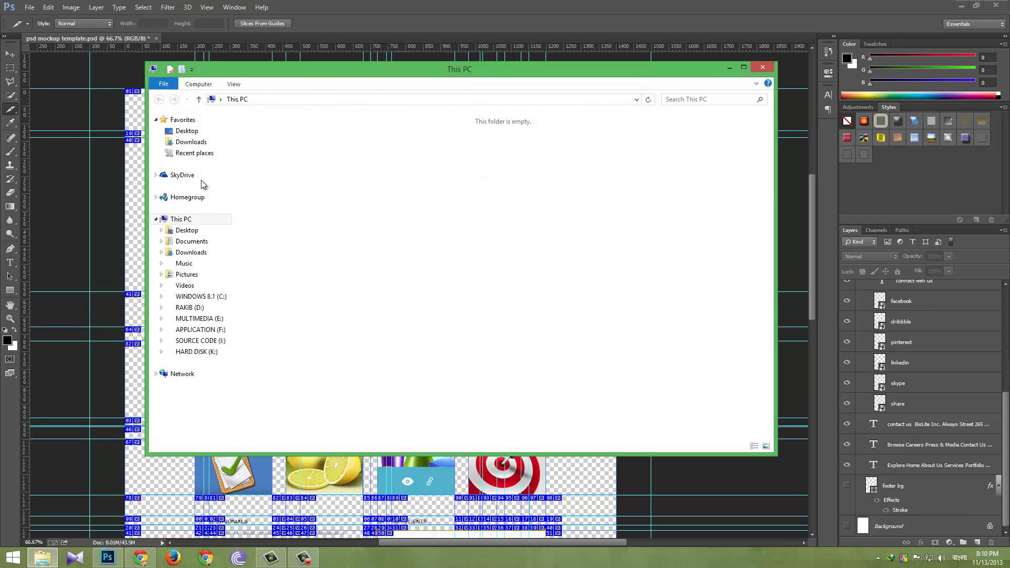
pyautogui.click(190, 231)
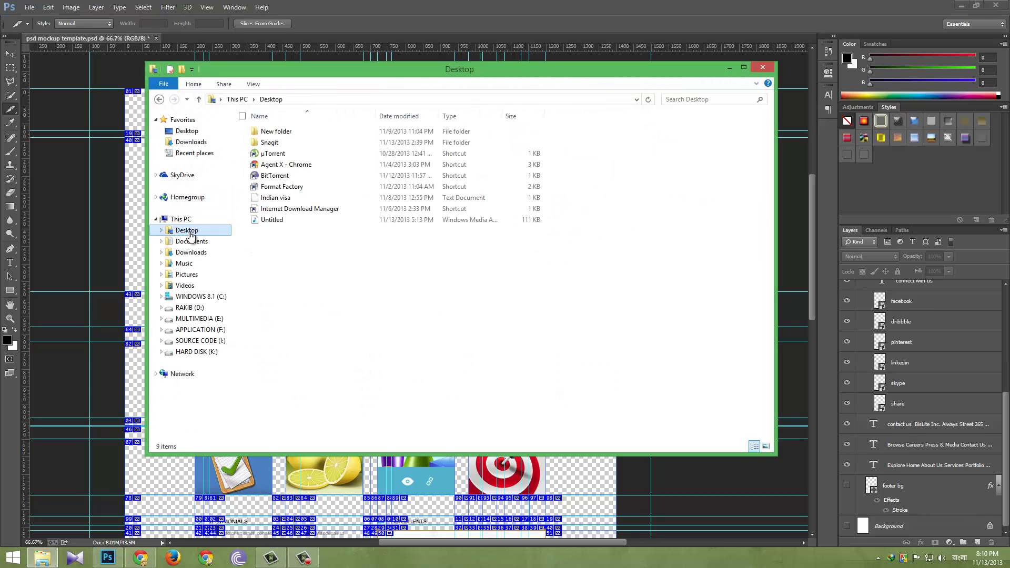
pyautogui.doubleClick(282, 143)
pyautogui.doubleClick(280, 140)
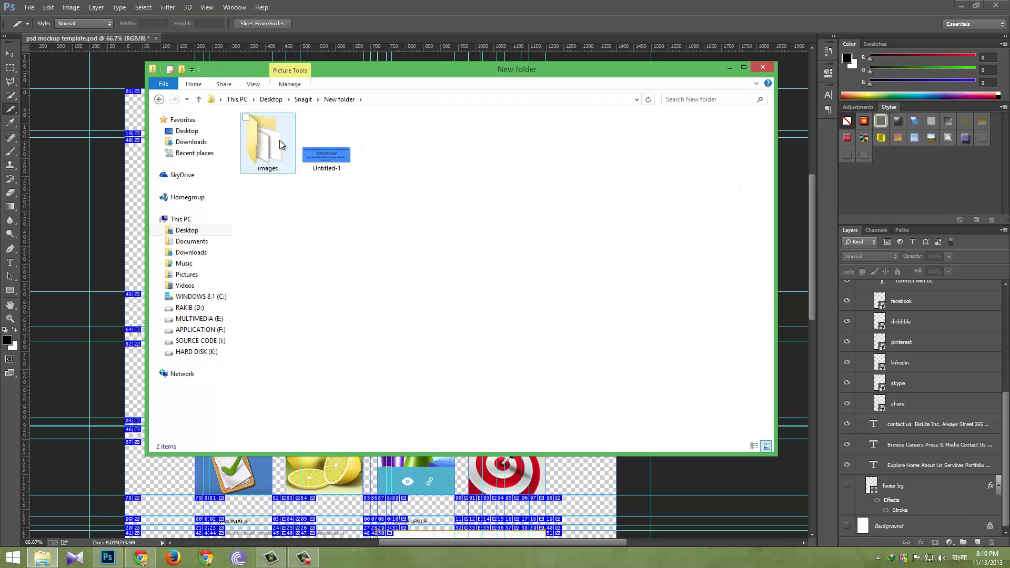
pyautogui.doubleClick(280, 139)
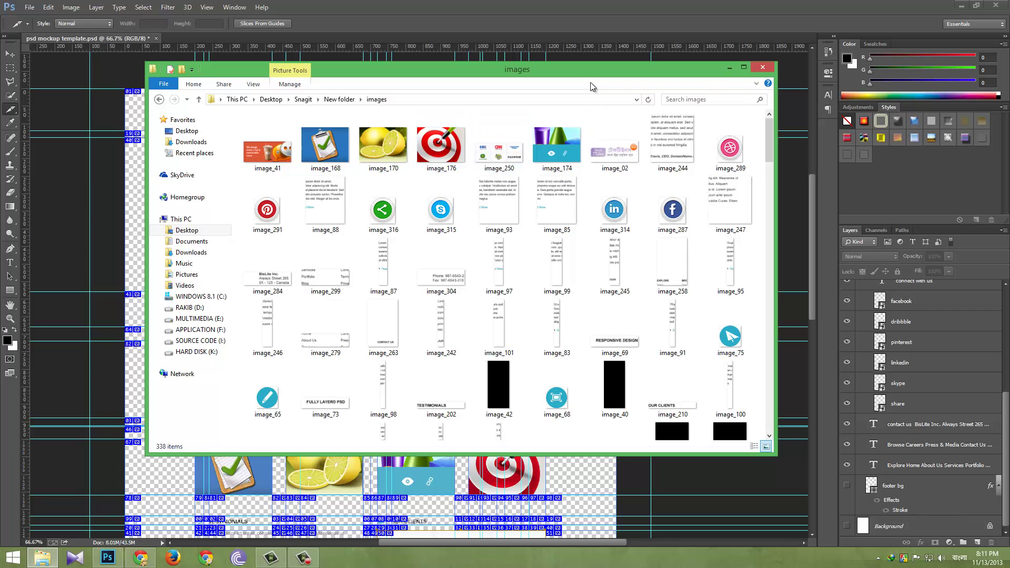
pyautogui.moveTo(578, 68); pyautogui.dragTo(567, 46)
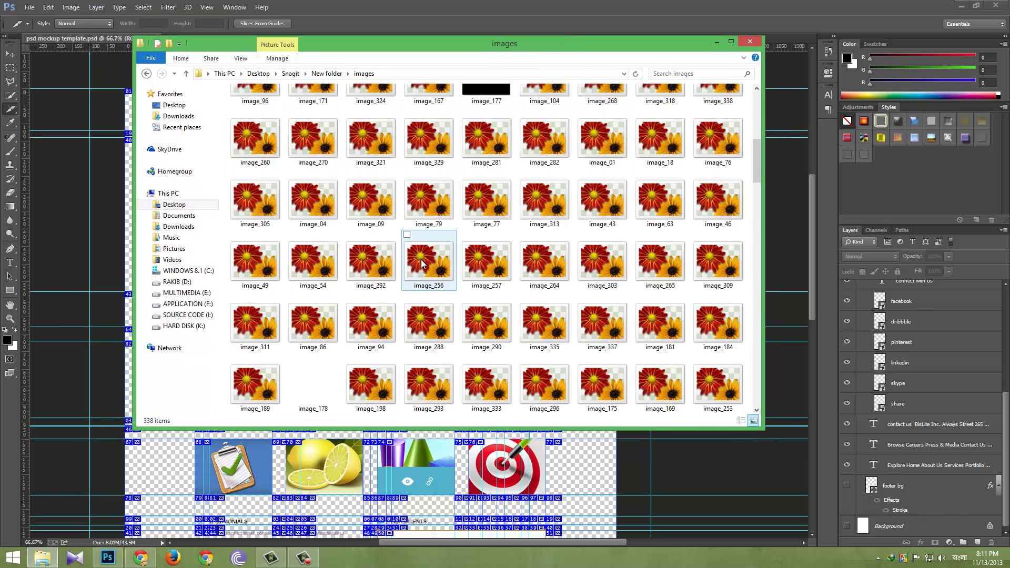
# Look through the exported slices, view image_316 at full size and close the viewer.
pyautogui.scroll(-10, 463, 252)
pyautogui.scroll(-10, 421, 278)
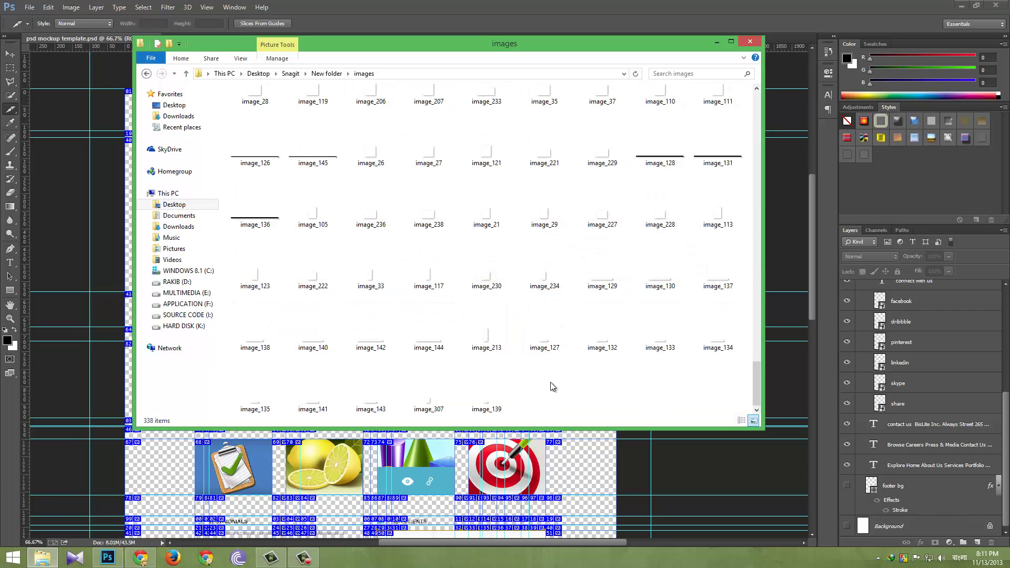
pyautogui.scroll(15, 544, 374)
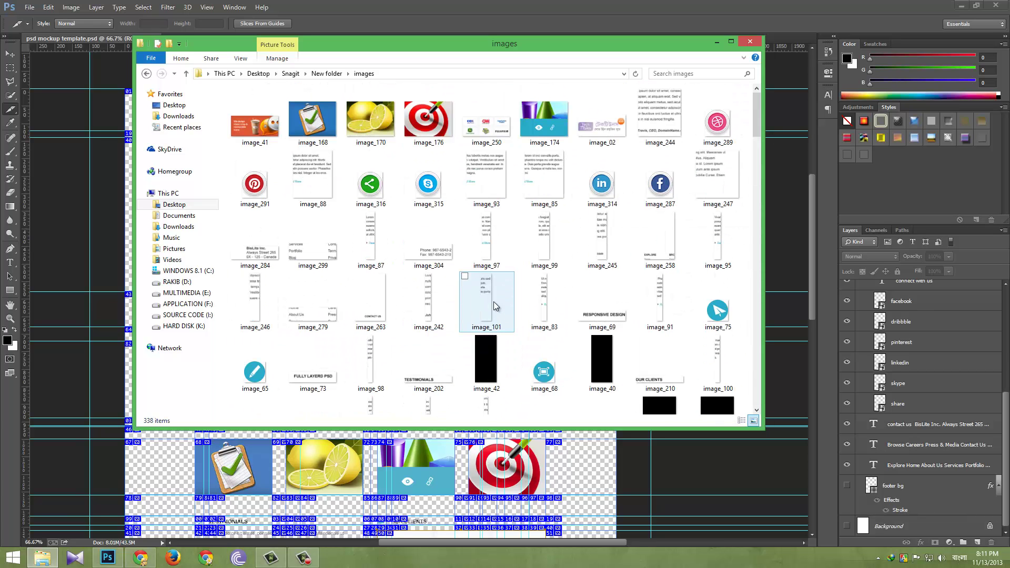
pyautogui.click(383, 201)
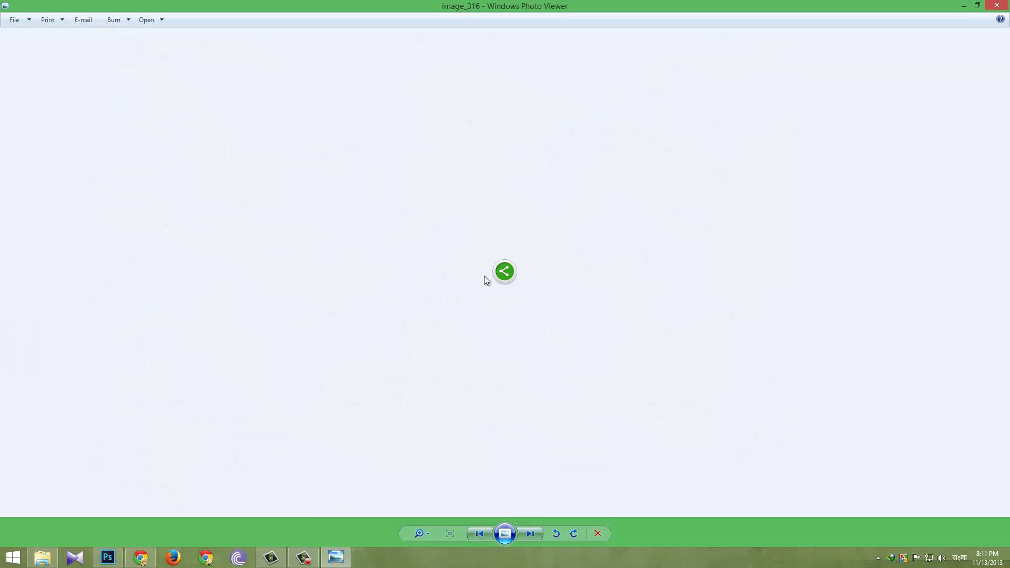
pyautogui.click(997, 5)
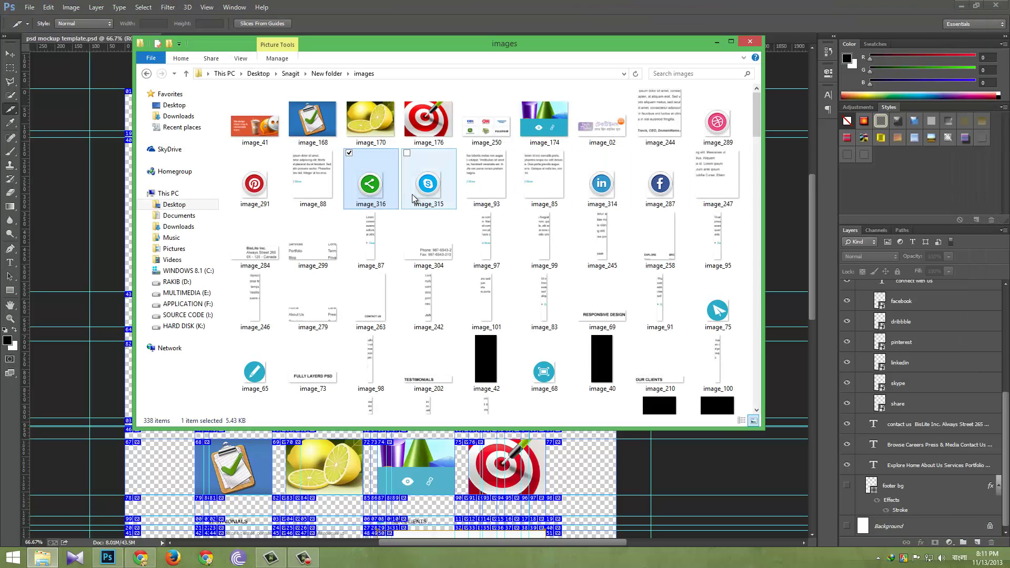
# Select the exported slices image_41, image_168, image_170, image_176, image_174, image_250, image_02 and image_289 together.
pyautogui.click(262, 126)
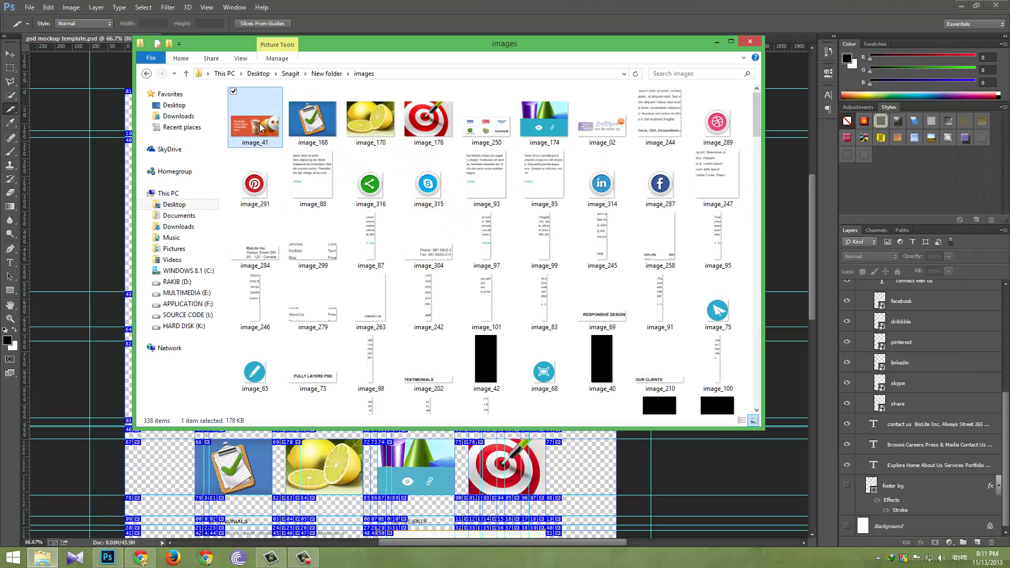
pyautogui.keyDown('ctrl'); pyautogui.click(313, 119); pyautogui.keyUp('ctrl')
pyautogui.keyDown('ctrl'); pyautogui.click(371, 119); pyautogui.keyUp('ctrl')
pyautogui.keyDown('ctrl'); pyautogui.click(428, 118); pyautogui.keyUp('ctrl')
pyautogui.keyDown('ctrl'); pyautogui.click(544, 119); pyautogui.keyUp('ctrl')
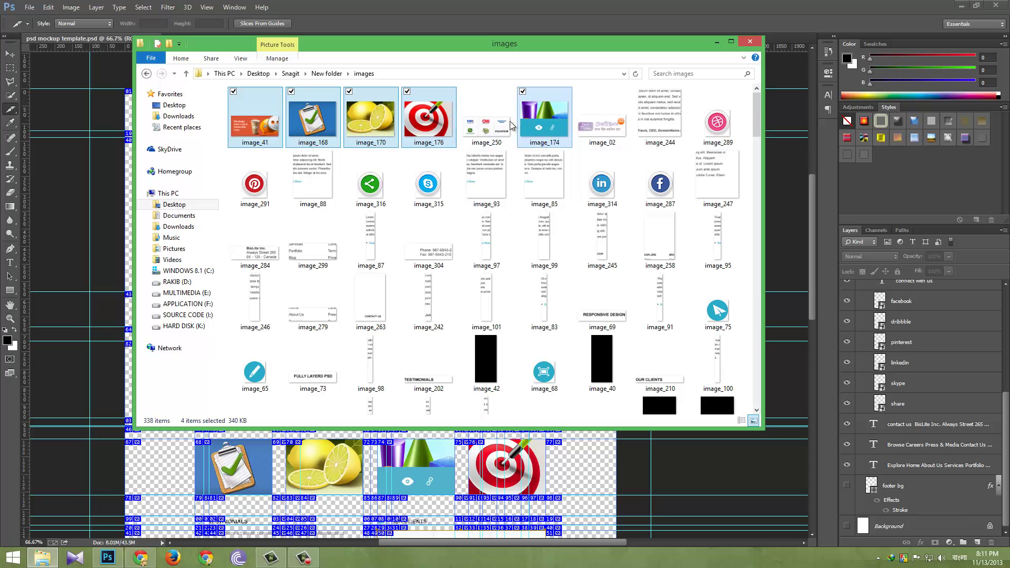
pyautogui.keyDown('ctrl'); pyautogui.click(510, 121); pyautogui.keyUp('ctrl')
pyautogui.keyDown('ctrl'); pyautogui.click(599, 121); pyautogui.keyUp('ctrl')
pyautogui.keyDown('ctrl'); pyautogui.click(711, 126); pyautogui.keyUp('ctrl')
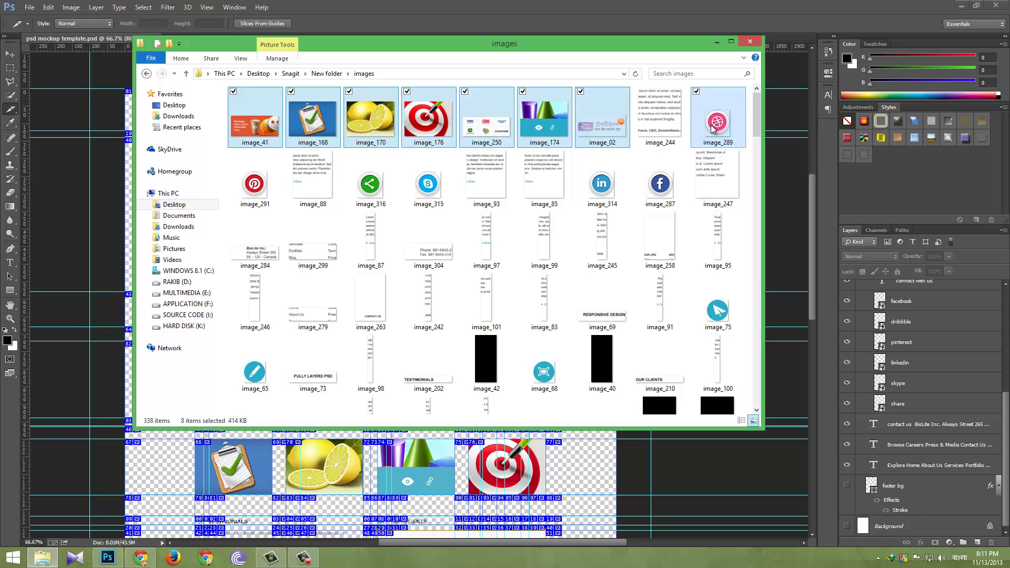
# Add the social icons image_287, image_314, image_315, image_316, image_291 and the round icons image_65, image_68, image_75 to the selection.
pyautogui.keyDown('ctrl'); pyautogui.click(660, 181); pyautogui.keyUp('ctrl')
pyautogui.keyDown('ctrl'); pyautogui.click(601, 181); pyautogui.keyUp('ctrl')
pyautogui.keyDown('ctrl'); pyautogui.click(428, 181); pyautogui.keyUp('ctrl')
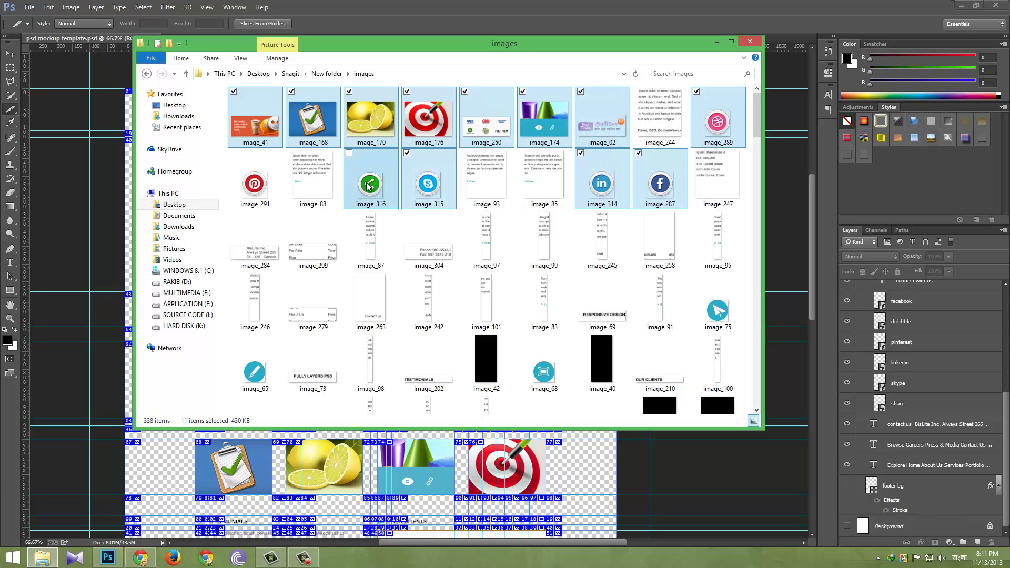
pyautogui.keyDown('ctrl'); pyautogui.click(368, 184); pyautogui.keyUp('ctrl')
pyautogui.keyDown('ctrl'); pyautogui.click(254, 181); pyautogui.keyUp('ctrl')
pyautogui.keyDown('ctrl'); pyautogui.click(254, 371); pyautogui.keyUp('ctrl')
pyautogui.keyDown('ctrl'); pyautogui.click(528, 374); pyautogui.keyUp('ctrl')
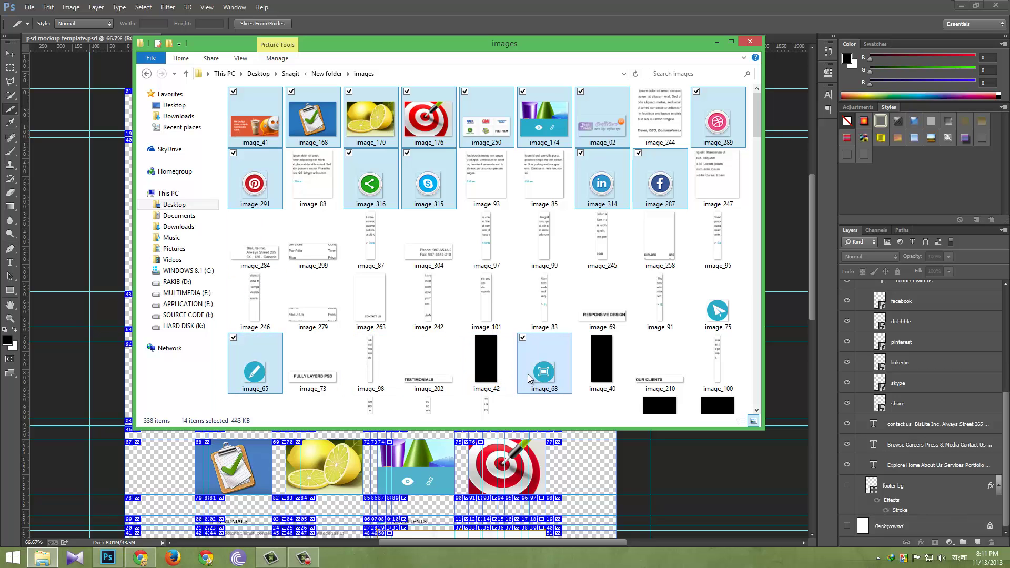
pyautogui.keyDown('ctrl'); pyautogui.click(718, 310); pyautogui.keyUp('ctrl')
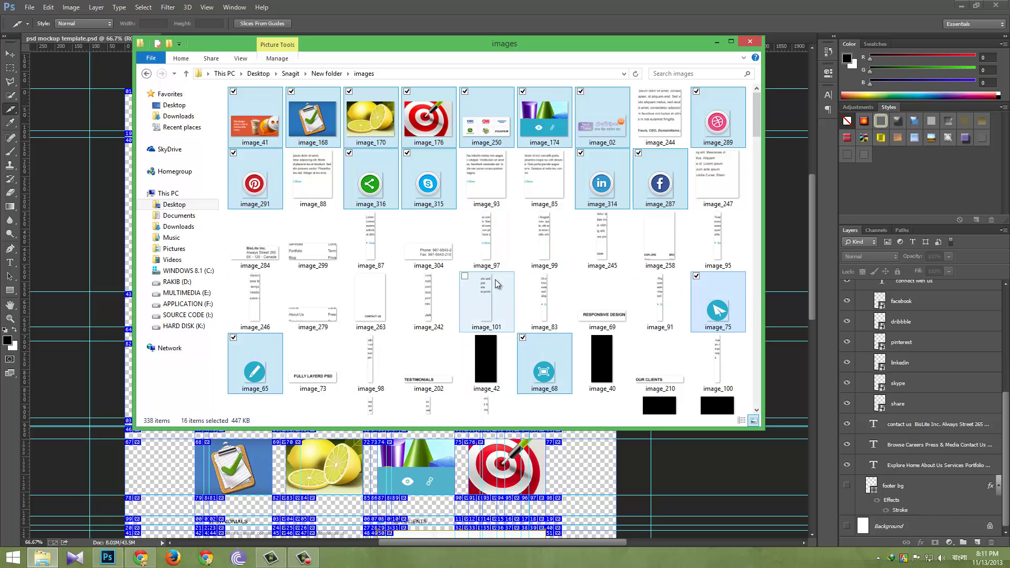
# Add the small icon slices image_122, image_124, image_200, image_72, image_208 and image_104 to the selection.
pyautogui.scroll(-5, 495, 280)
pyautogui.keyDown('ctrl'); pyautogui.click(602, 139); pyautogui.keyUp('ctrl')
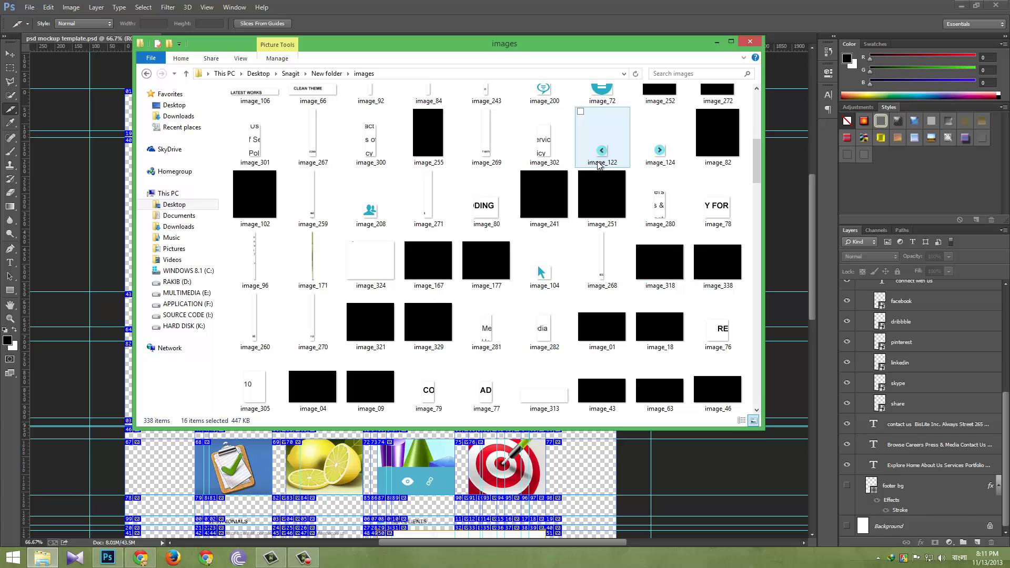
pyautogui.keyDown('ctrl'); pyautogui.click(677, 167); pyautogui.keyUp('ctrl')
pyautogui.scroll(1, 552, 100)
pyautogui.keyDown('ctrl'); pyautogui.click(562, 108); pyautogui.keyUp('ctrl')
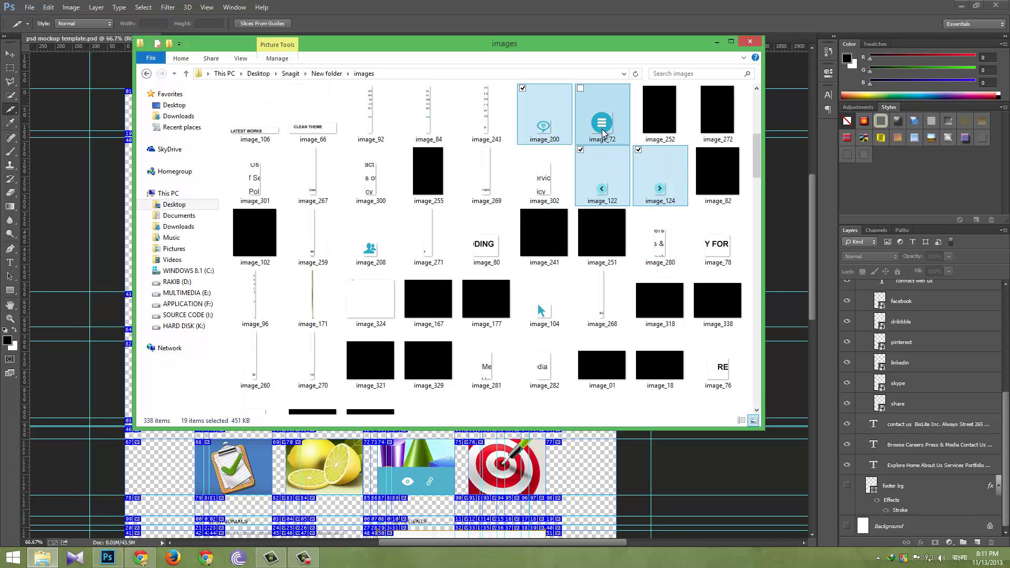
pyautogui.keyDown('ctrl'); pyautogui.click(368, 242); pyautogui.keyUp('ctrl')
pyautogui.keyDown('ctrl'); pyautogui.click(547, 309); pyautogui.keyUp('ctrl')
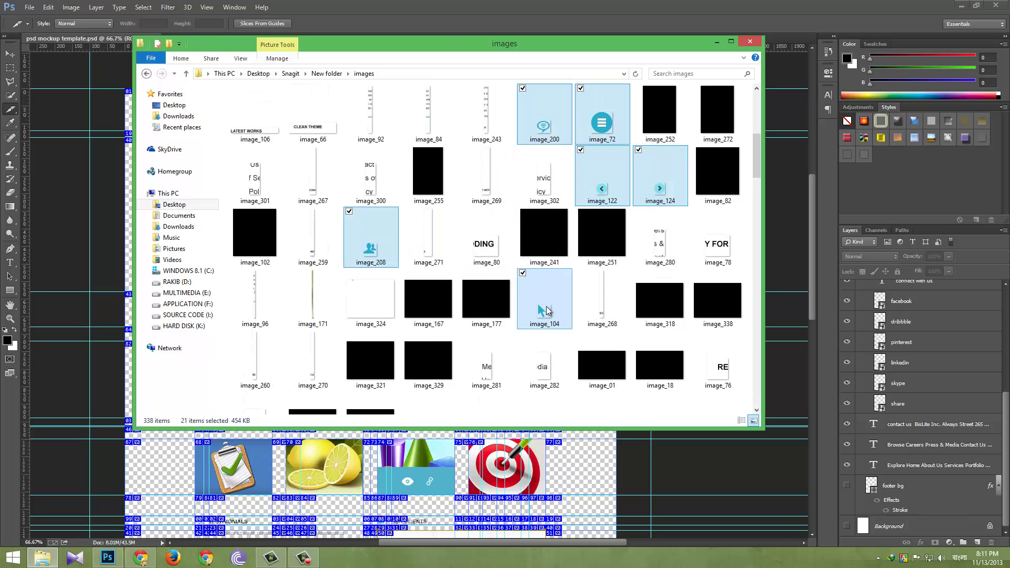
pyautogui.keyDown('ctrl'); pyautogui.click(497, 252); pyautogui.keyUp('ctrl')
# Check the remaining slices in the folder for further useful images and cut the selected files.
pyautogui.scroll(-2, 498, 252)
pyautogui.scroll(-2, 494, 252)
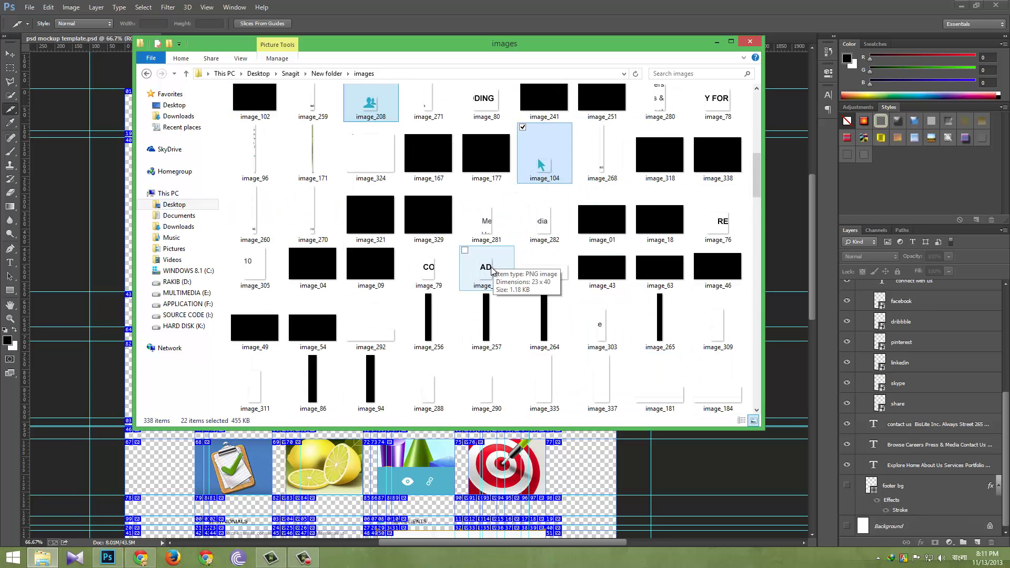
pyautogui.scroll(-10, 492, 270)
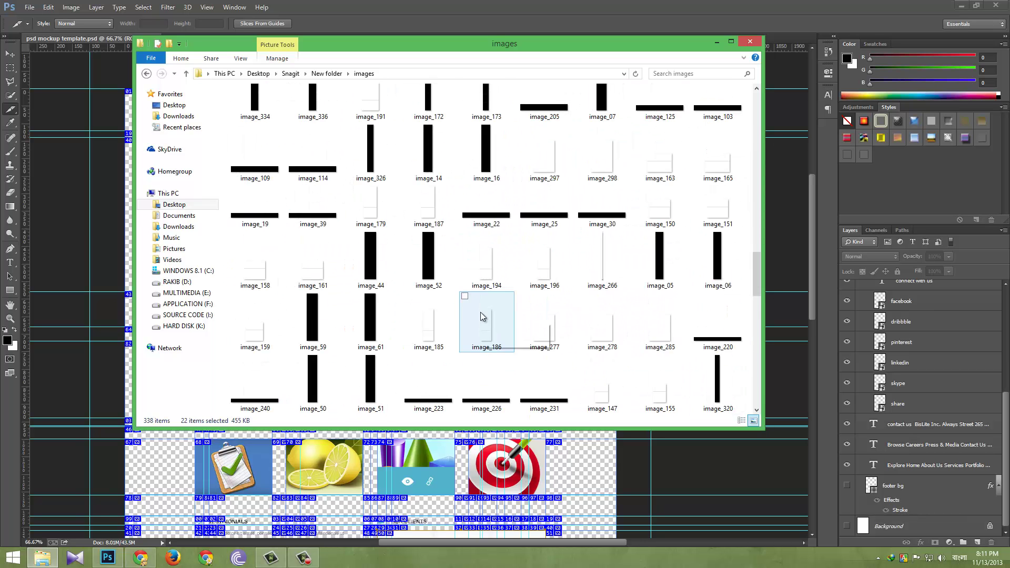
pyautogui.scroll(-5, 484, 315)
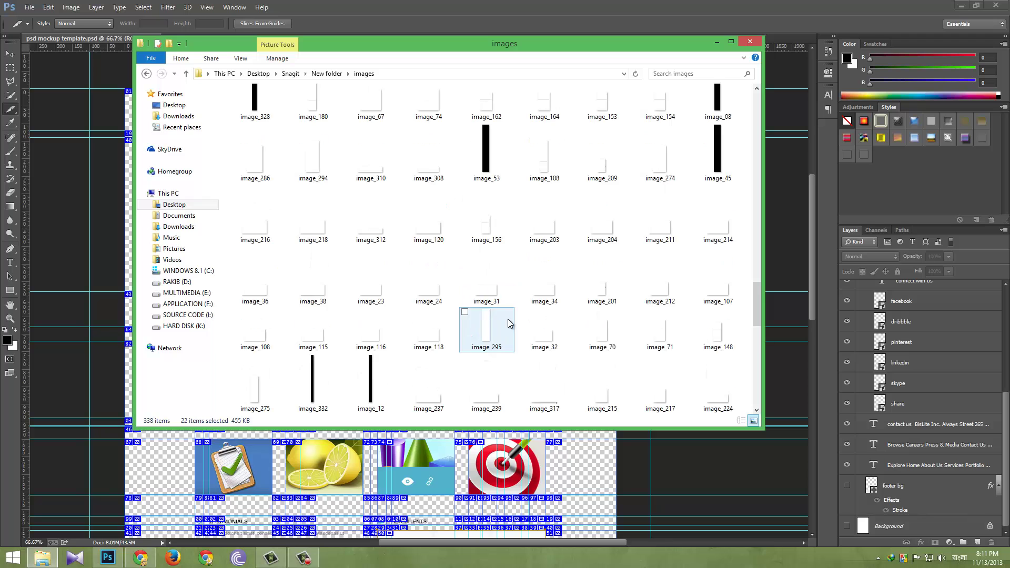
pyautogui.scroll(-3, 507, 319)
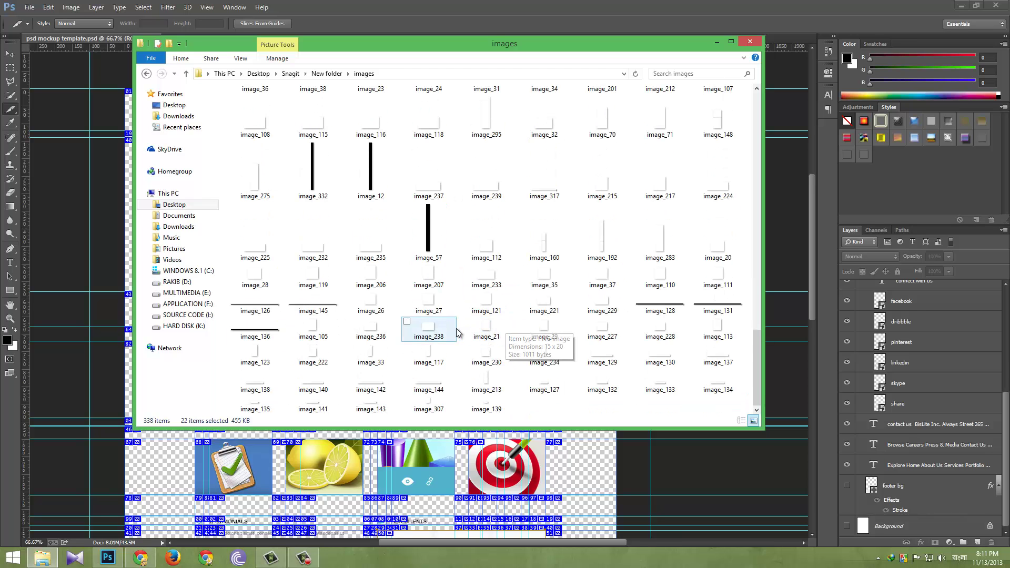
pyautogui.scroll(15, 457, 331)
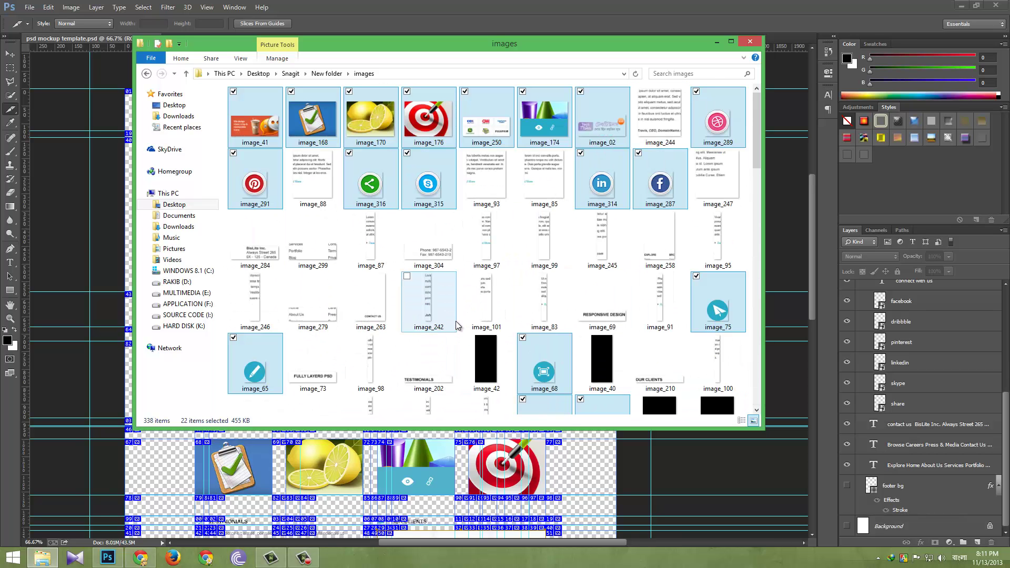
pyautogui.hotkey('ctrl', 'x')
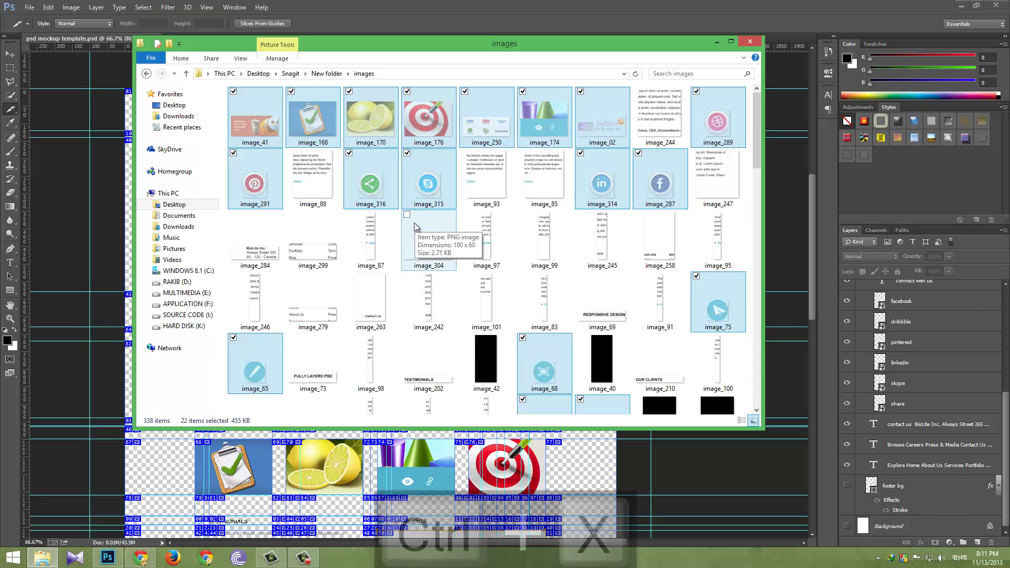
# Go up to the parent New folder and create a folder named "Imp Images" in it.
pyautogui.click(186, 73)
pyautogui.rightClick(366, 216)
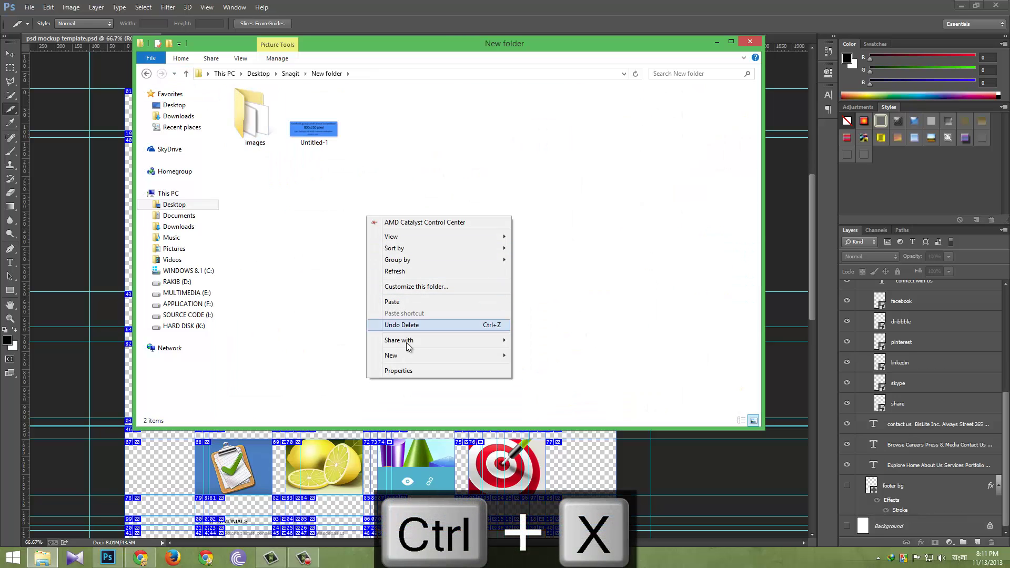
pyautogui.moveTo(488, 357)
pyautogui.click(535, 354)
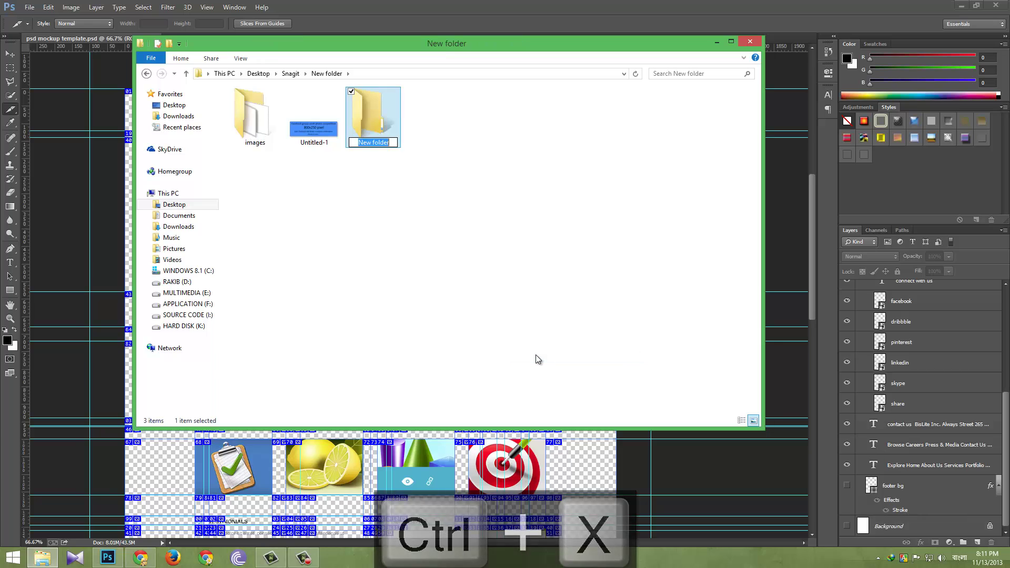
pyautogui.write('Imp Images')
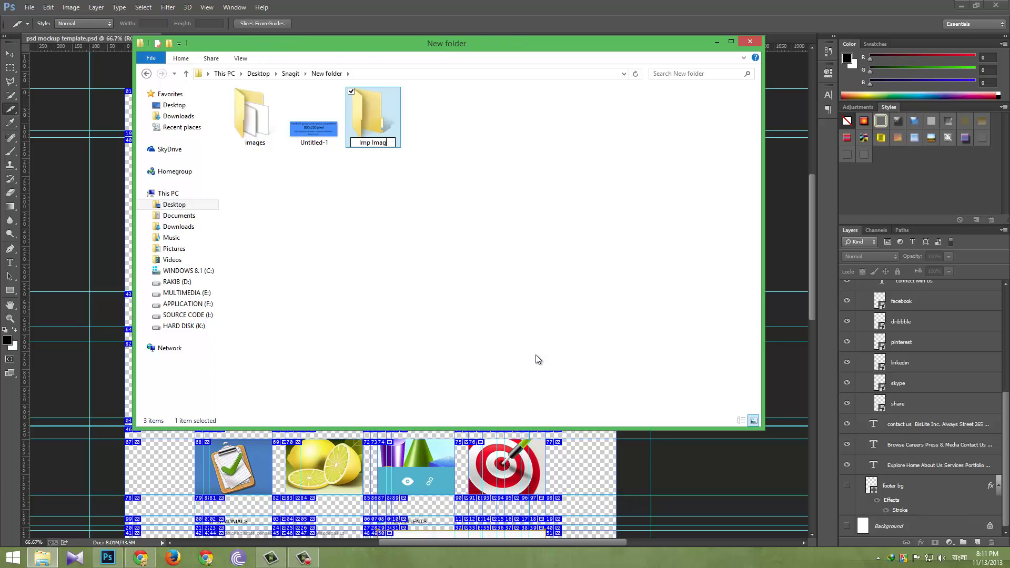
pyautogui.press('Return')
# Paste the cut slices into the Imp Images folder and display them as large icons.
pyautogui.doubleClick(318, 125)
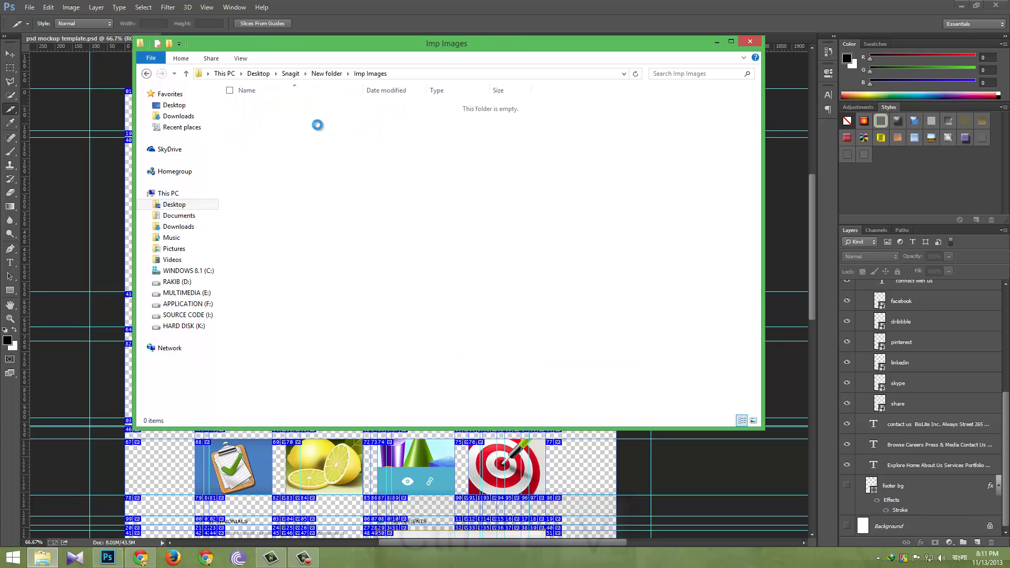
pyautogui.hotkey('ctrl', 'v')
pyautogui.click(358, 143)
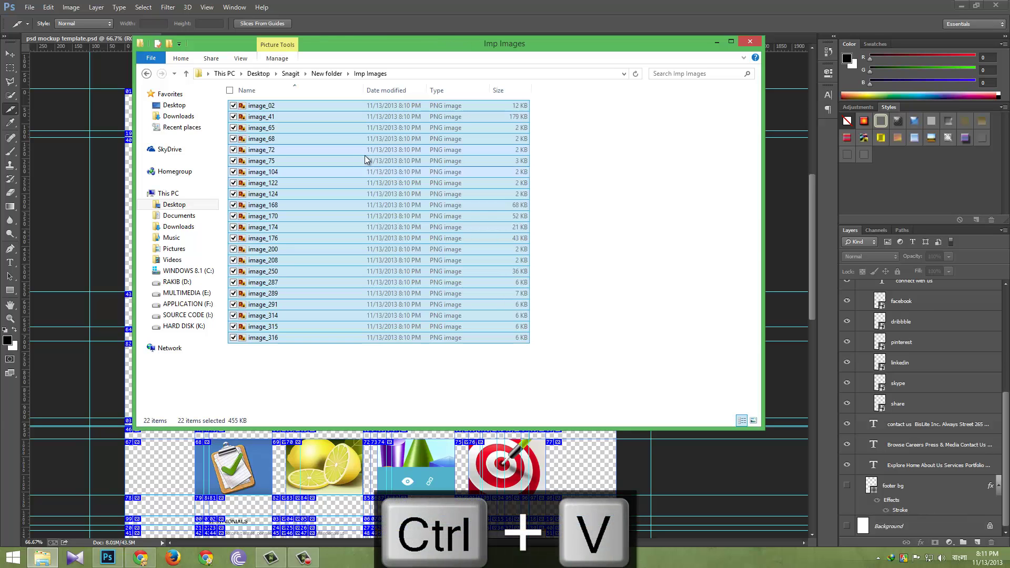
pyautogui.click(586, 132)
pyautogui.rightClick(586, 133)
pyautogui.moveTo(684, 147)
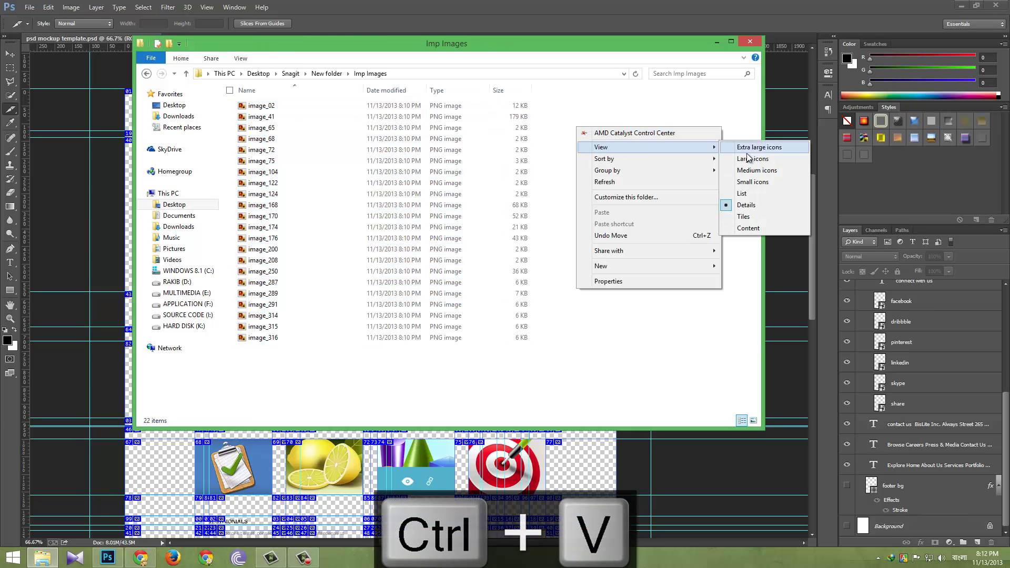
pyautogui.click(774, 156)
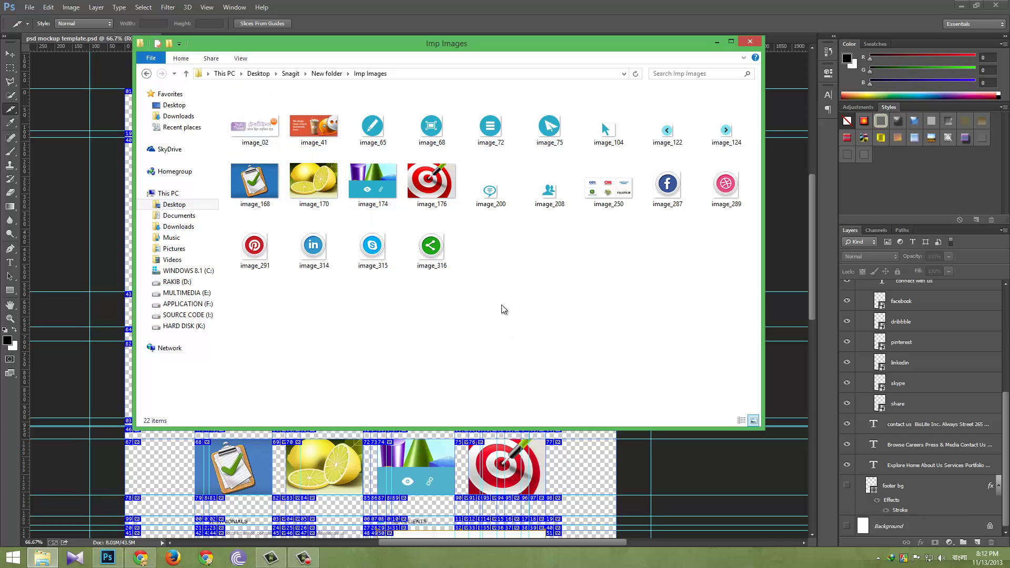
# Return to the parent folder and delete the old images folder with the leftover slices.
pyautogui.press('BackSpace')
pyautogui.click(270, 142)
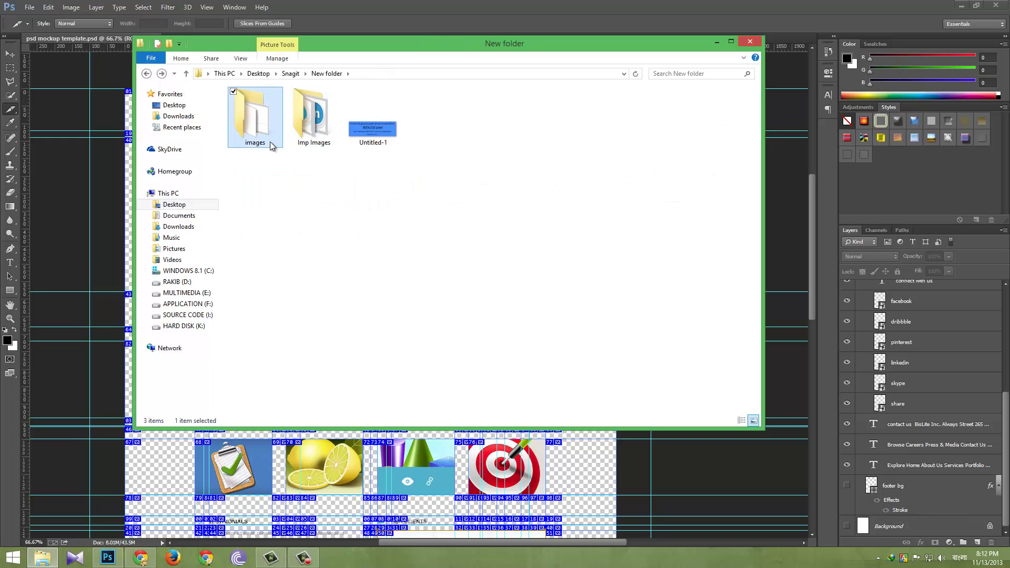
pyautogui.rightClick(270, 145)
pyautogui.click(313, 378)
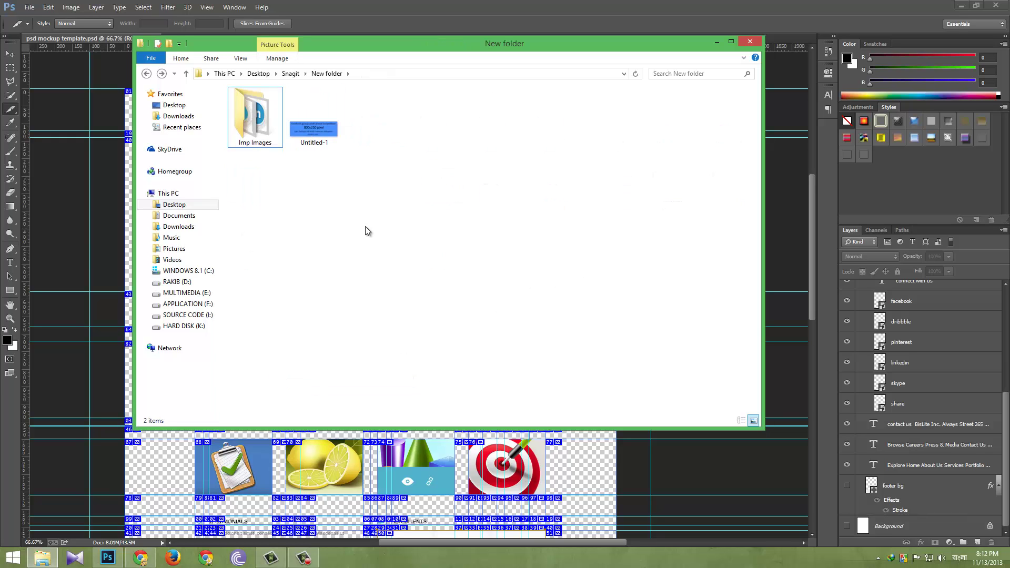
# Rename the Imp Images folder as "images".
pyautogui.click(264, 134)
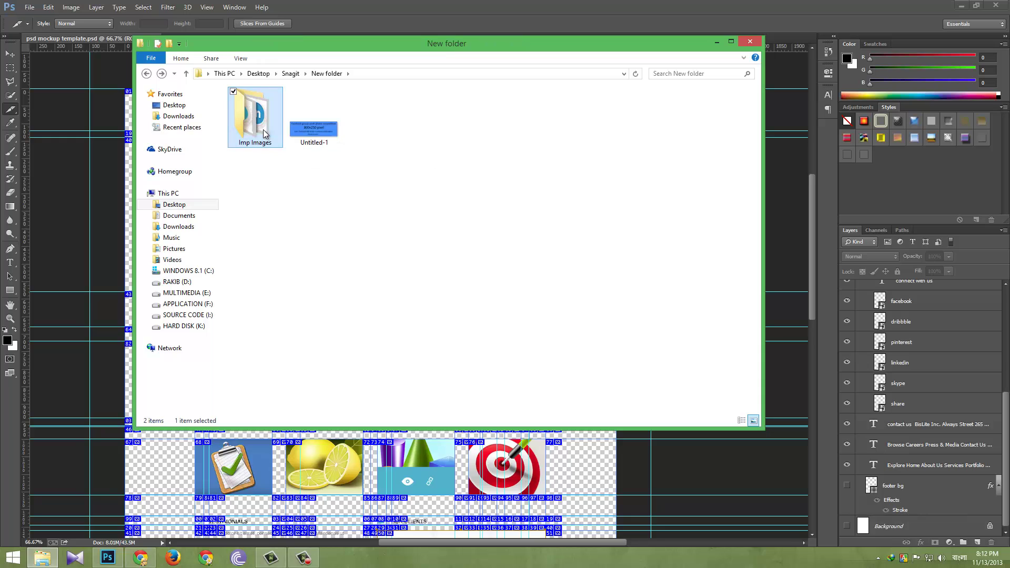
pyautogui.rightClick(263, 134)
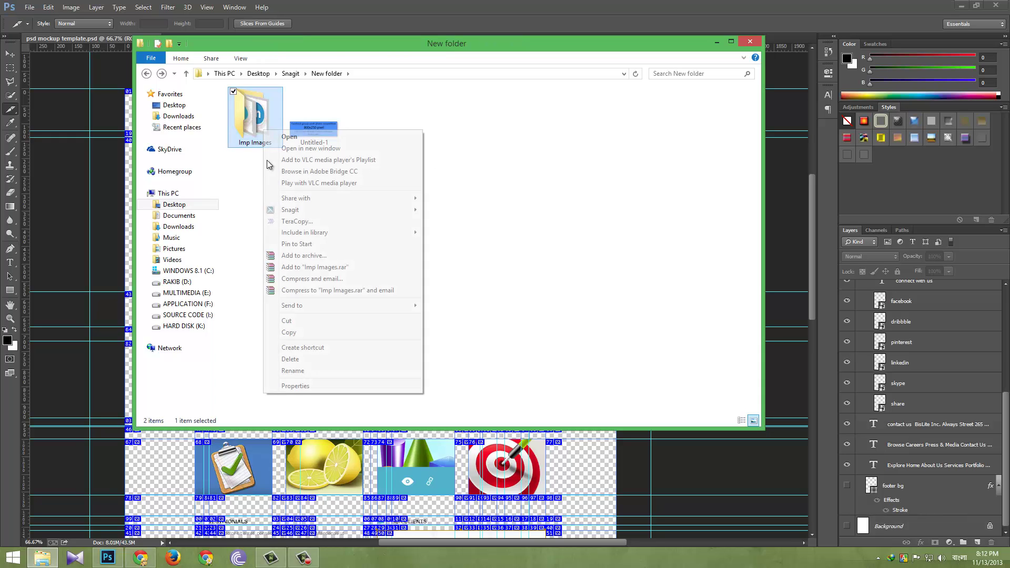
pyautogui.click(318, 370)
pyautogui.write('images')
pyautogui.press('Return')
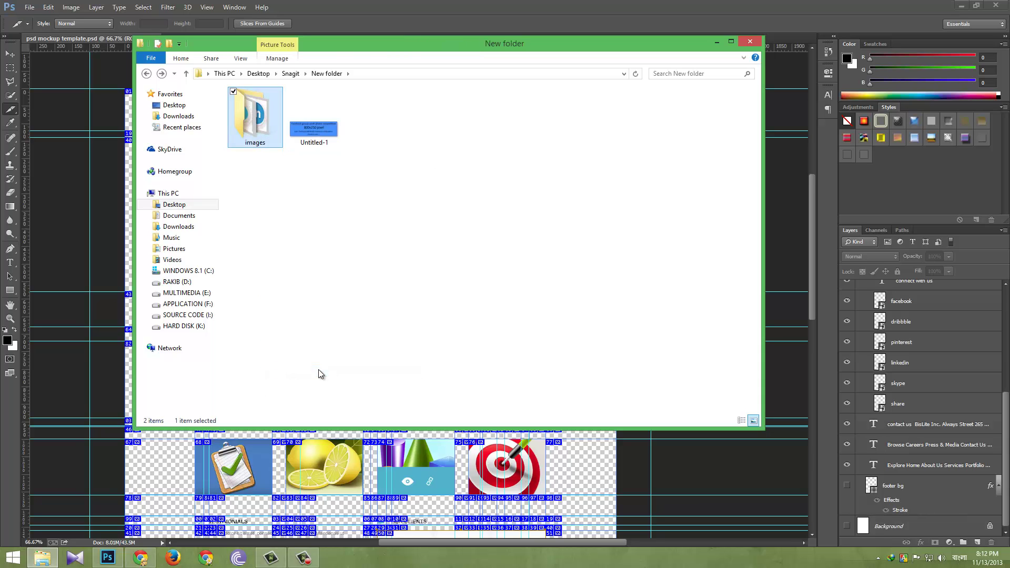
# Open the renamed images folder and refresh its view to review the kept slices.
pyautogui.doubleClick(264, 122)
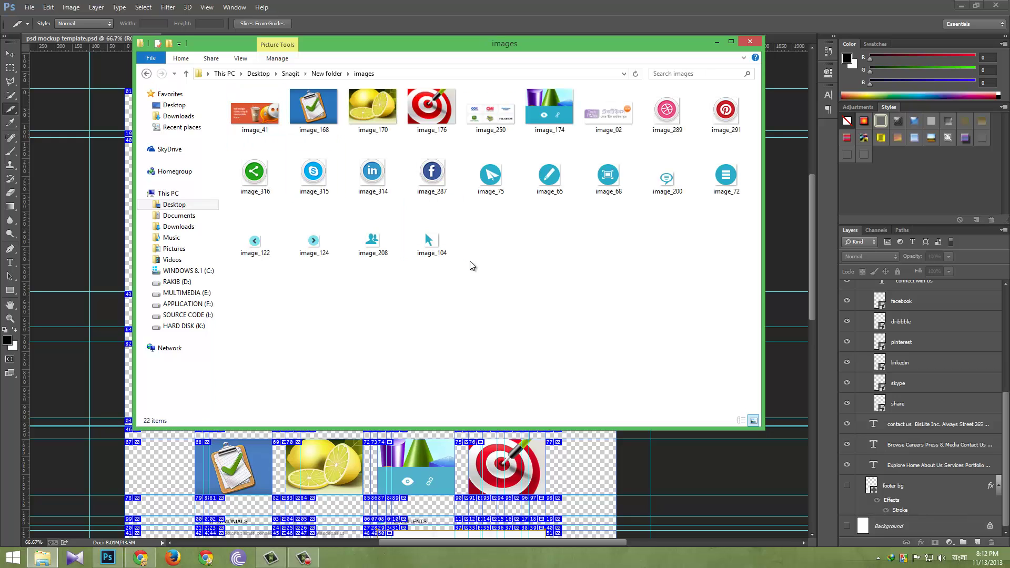
pyautogui.rightClick(497, 274)
pyautogui.click(526, 329)
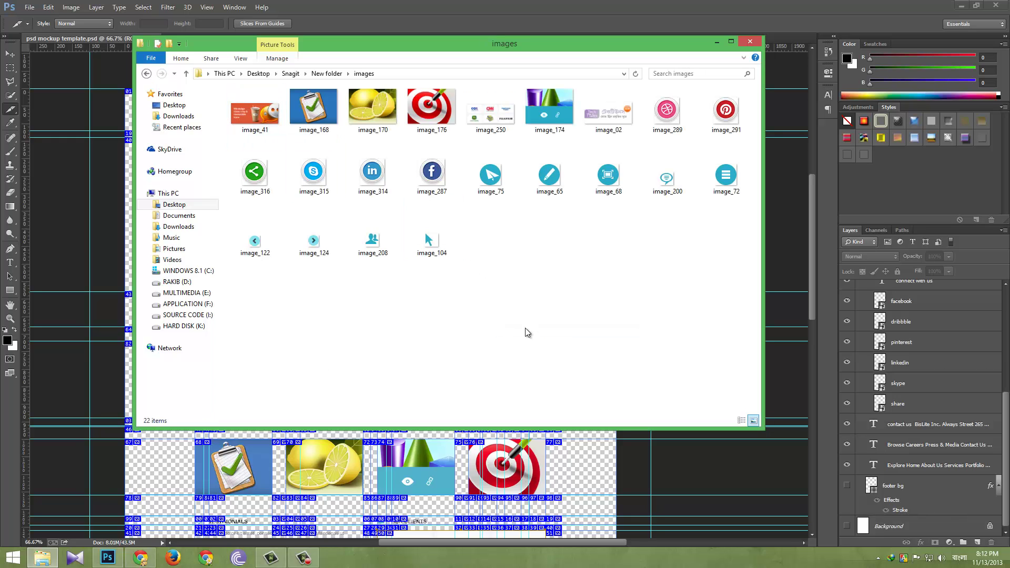